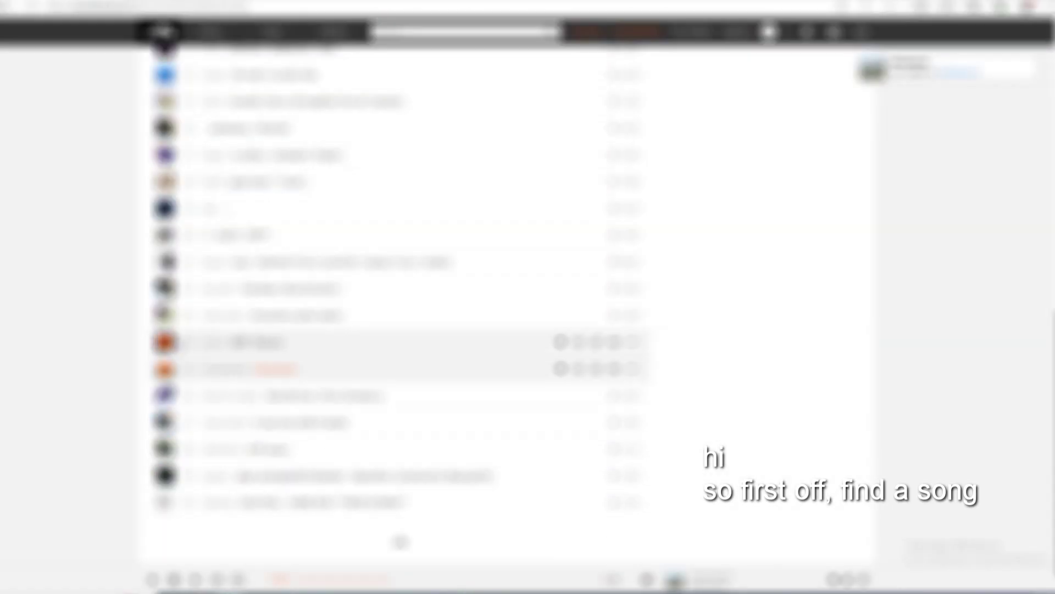
- Preview the Valorant clip in Drive, queue the shinonome SoundCloud link for download, and start a web search
scroll(396, 302, "up", 5)
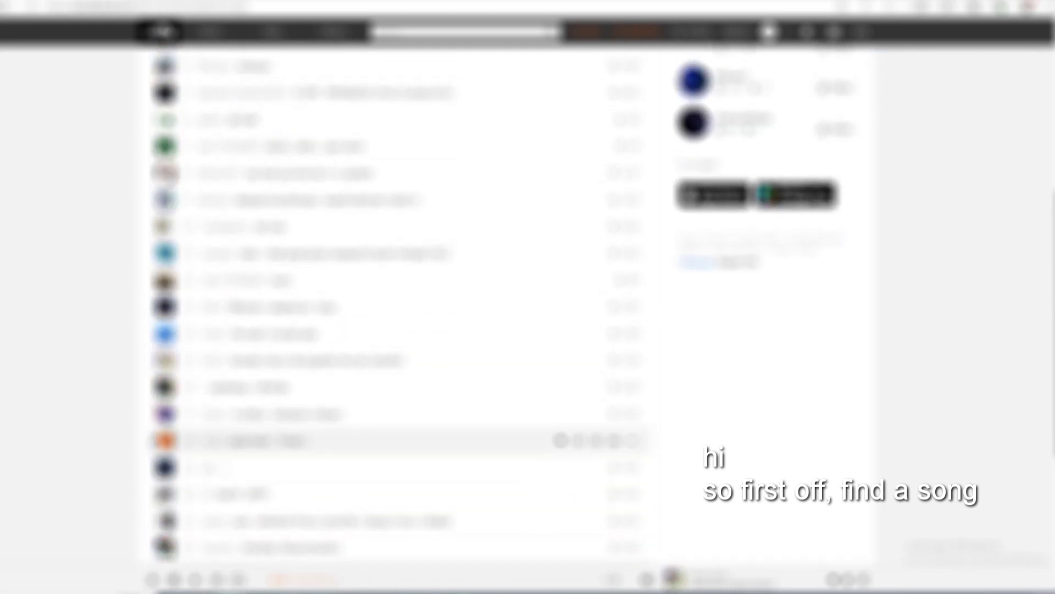
scroll(395, 303, "up", 2)
scroll(395, 303, "up", 4)
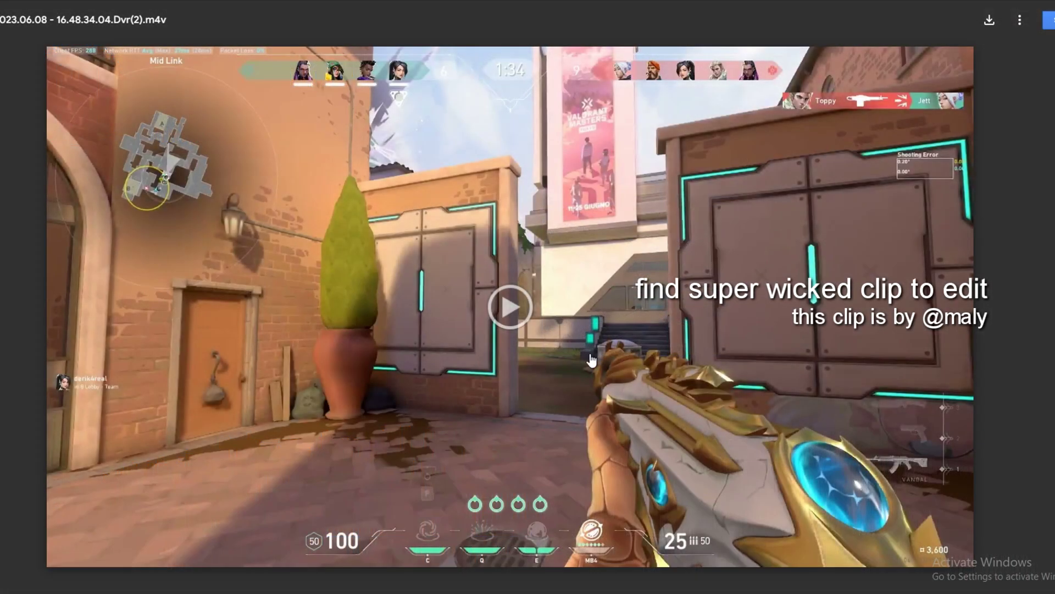
left_click(591, 360)
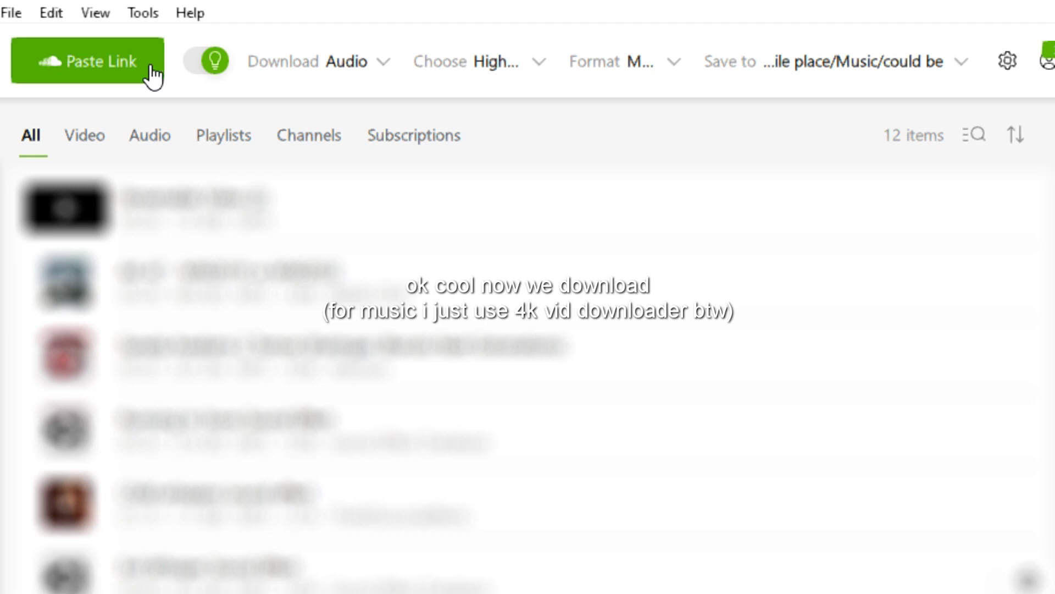
left_click(134, 64)
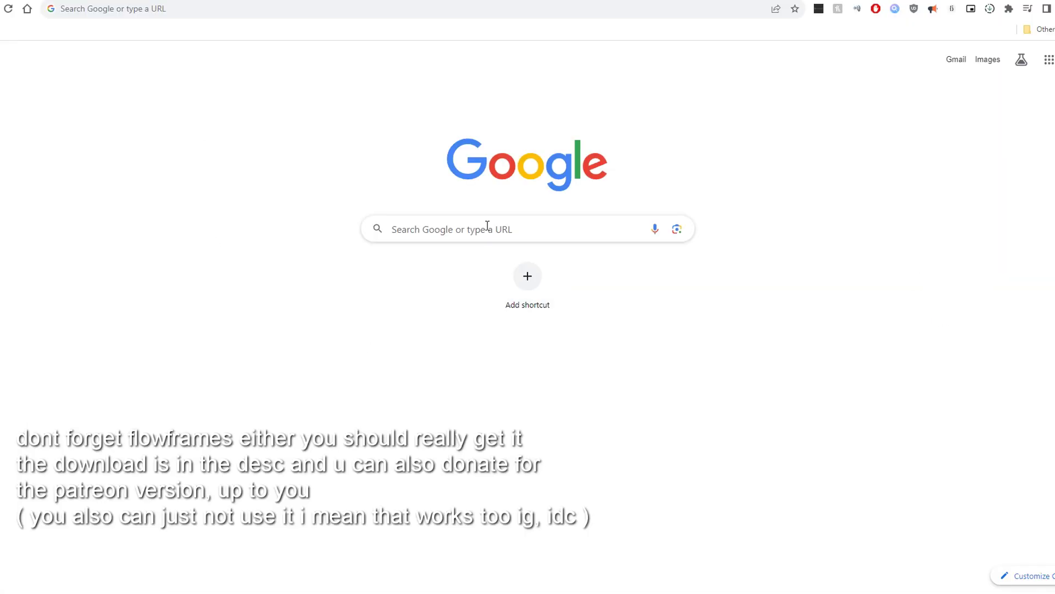
left_click(487, 229)
- Search Google for 'flowframes' and open its itch.io page
type("flowframes")
key("Return")
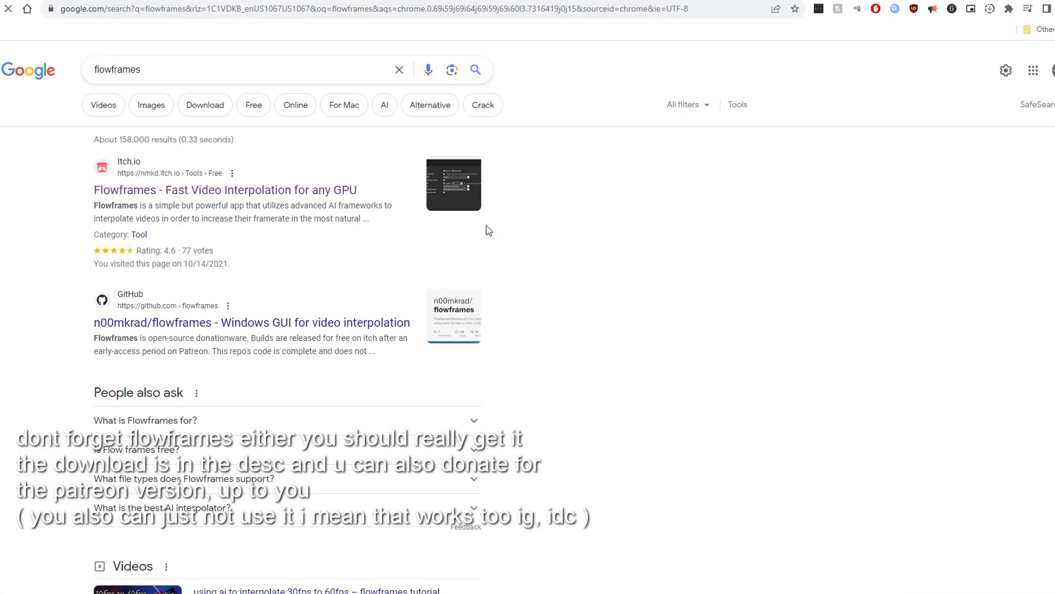
left_click(217, 201)
- Download Flowframes for free with 'No thanks, just take me to the downloads' and launch it
left_click(284, 123)
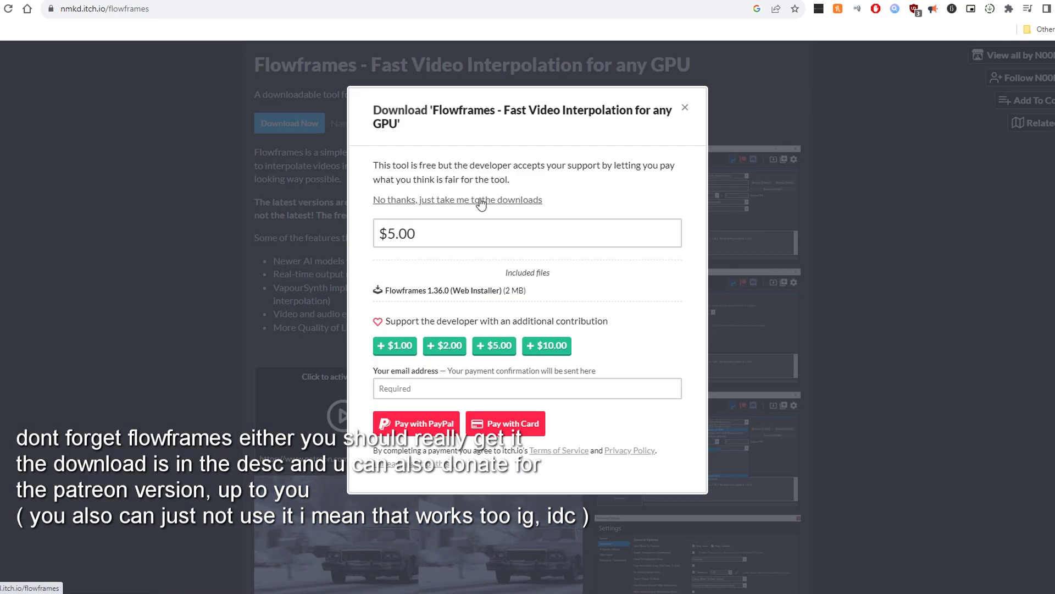
left_click(482, 203)
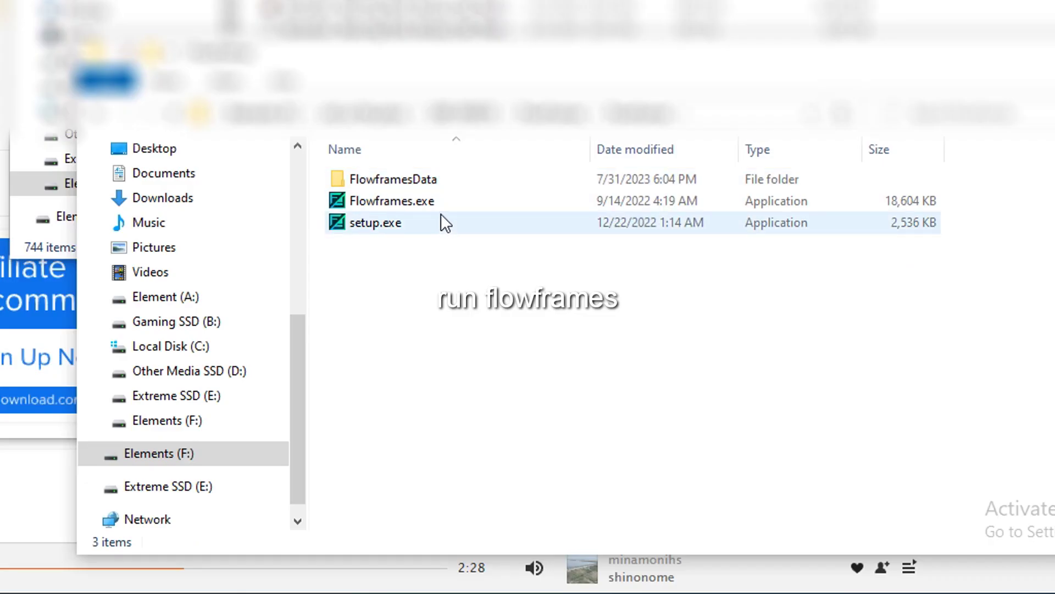
left_click(452, 207)
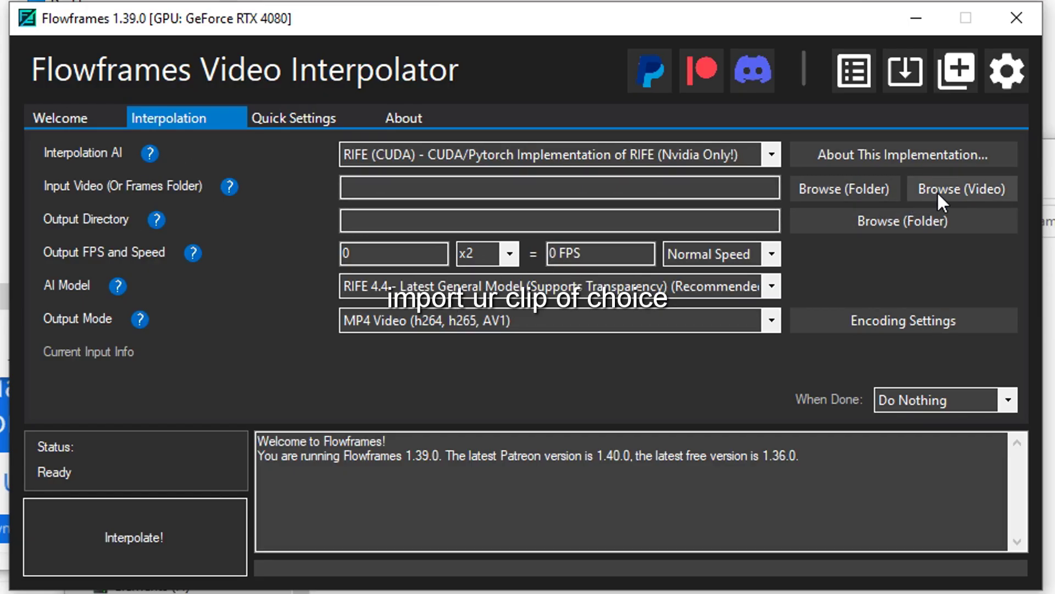
- Load the Valorant .m4v clip as the Flowframes input video
left_click(938, 189)
left_click(321, 263)
key("Return")
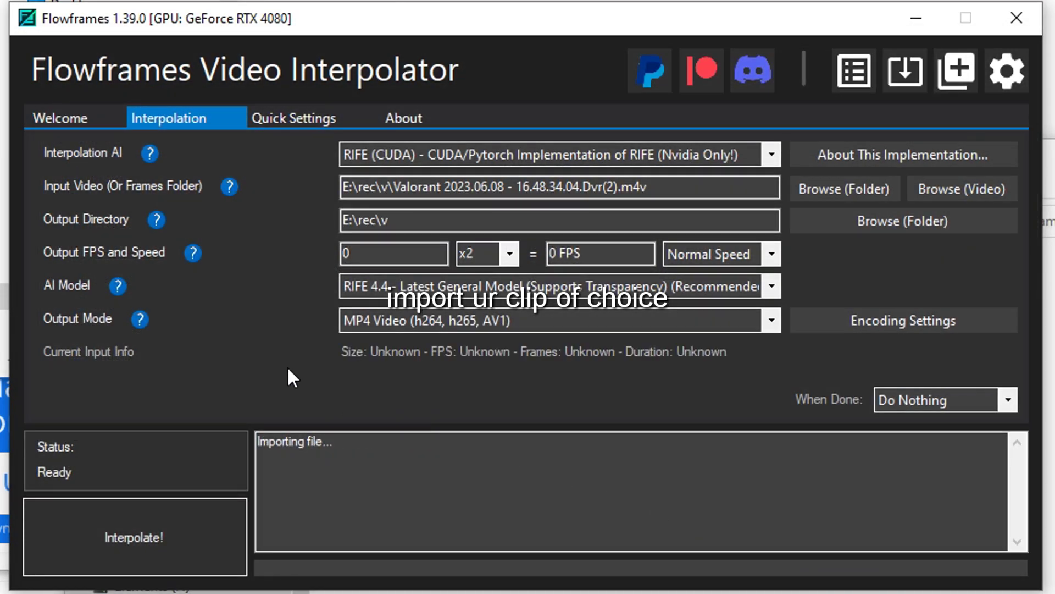
- Set the frame multiplier to x10 for 600 FPS output, after trying x8 and x6
left_click(504, 252)
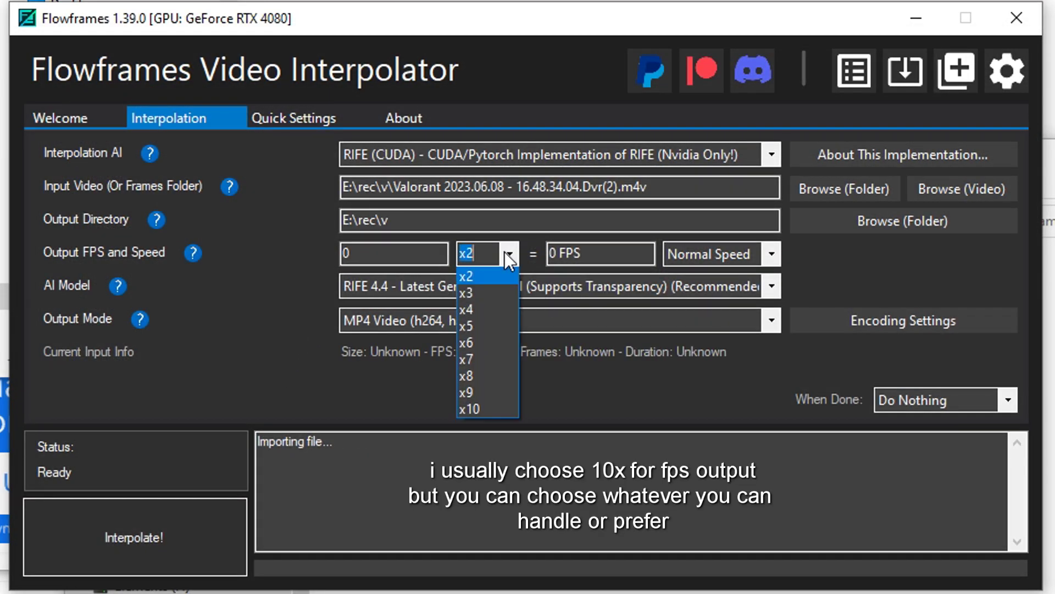
left_click(496, 408)
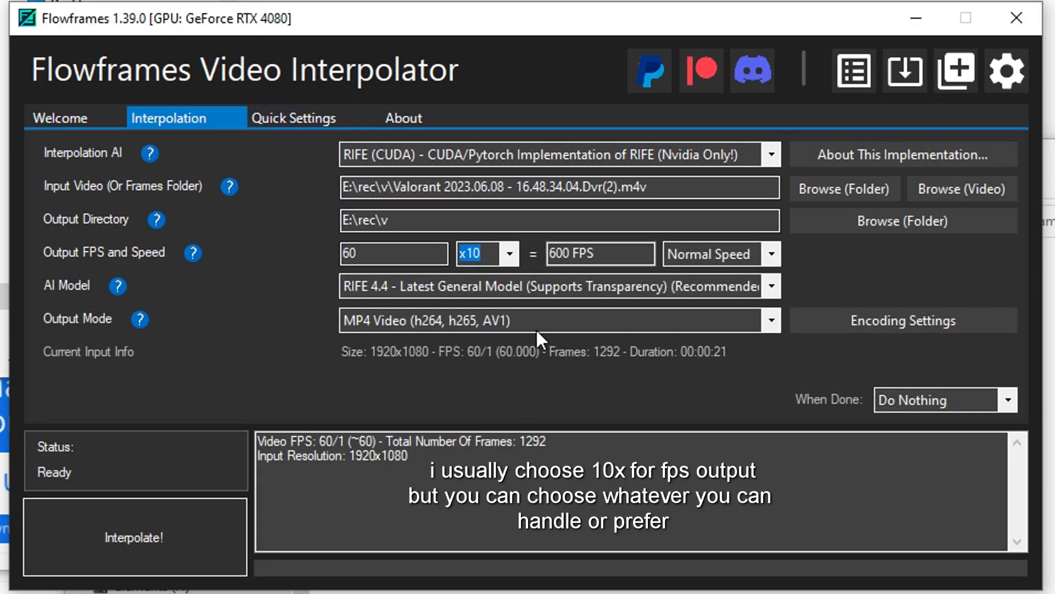
left_click(511, 251)
left_click(494, 374)
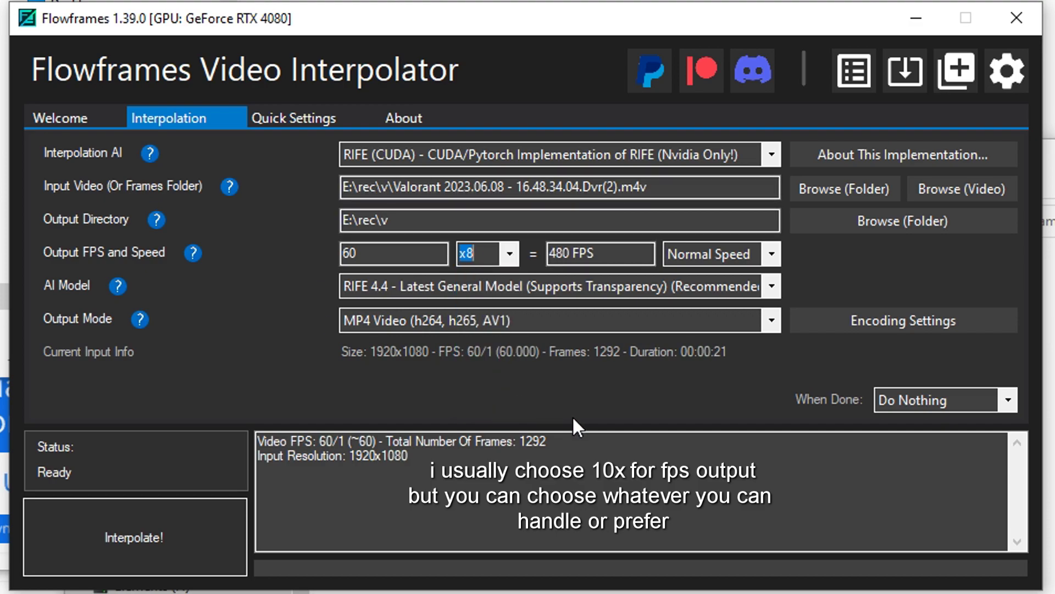
left_click(510, 255)
left_click(493, 342)
left_click(495, 253)
left_click(475, 410)
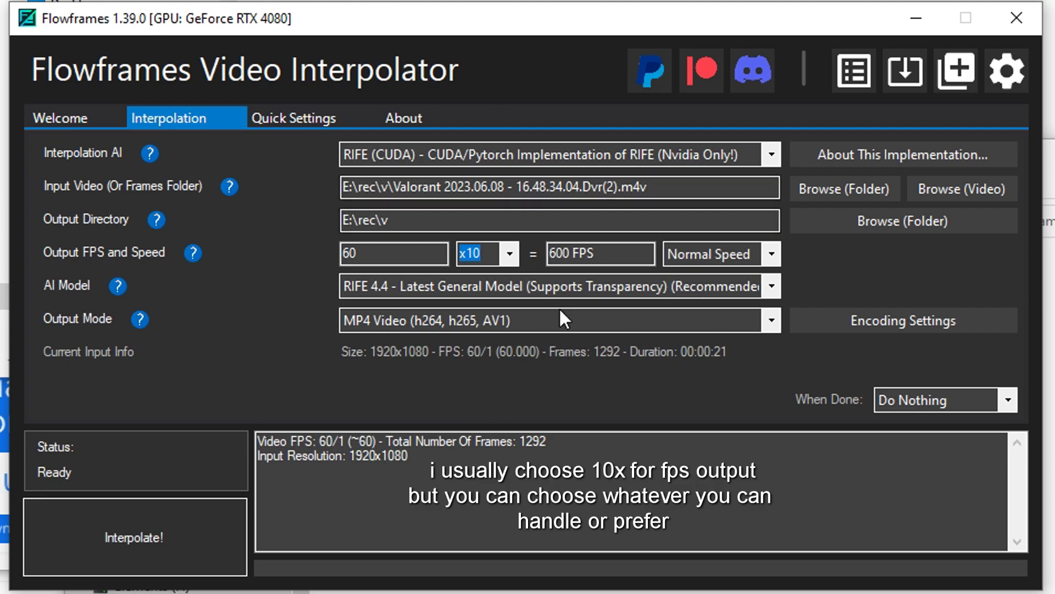
- Check the encoding settings and keep RIFE 4.4 as the AI model
left_click(876, 322)
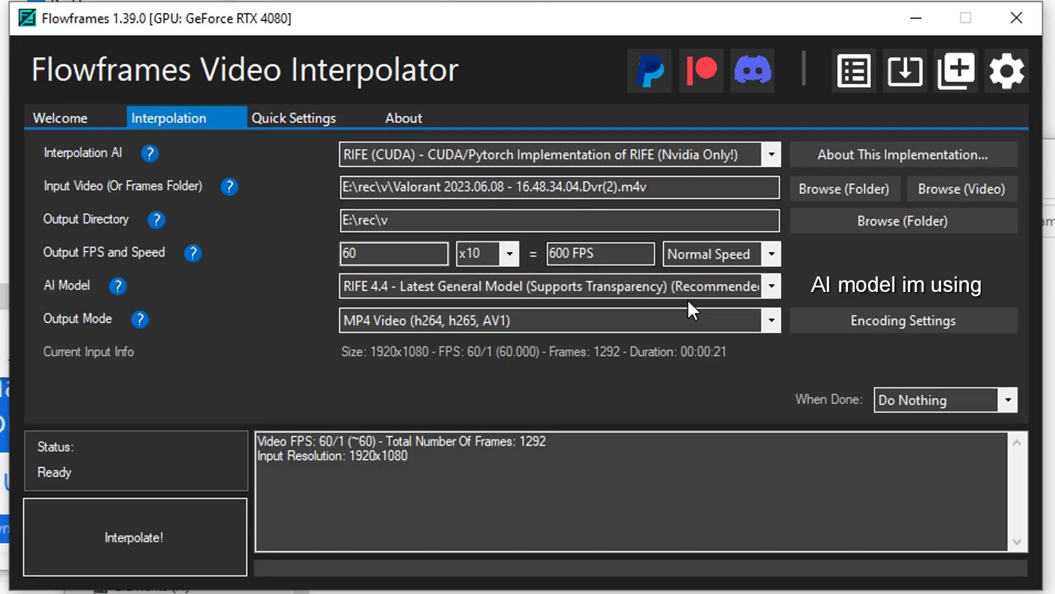
left_click(689, 283)
left_click(690, 281)
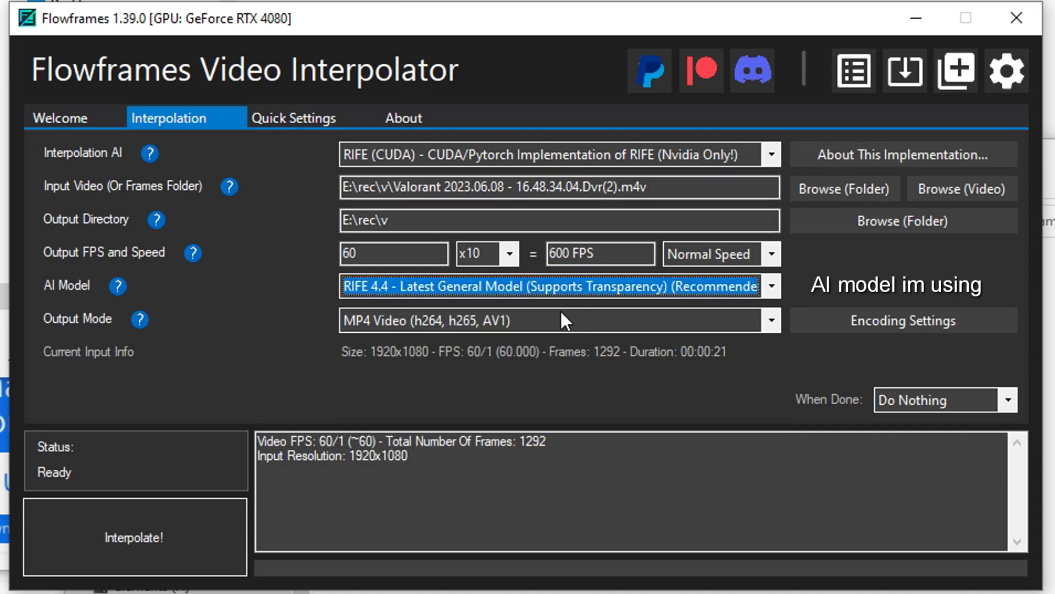
- In Quick Settings, leave Trim Input set to Don't Trim
left_click(302, 115)
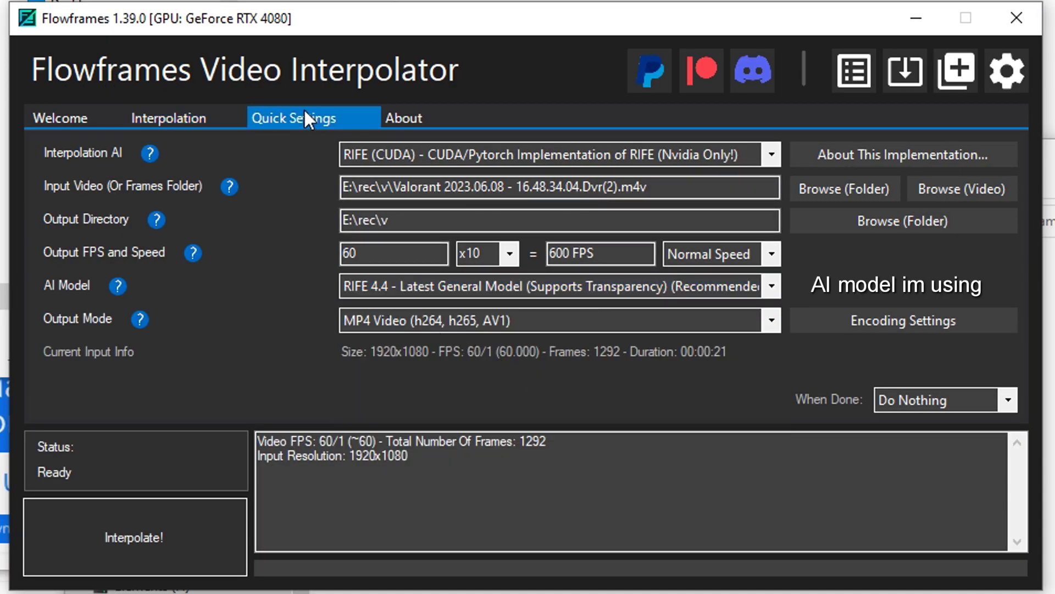
left_click(494, 154)
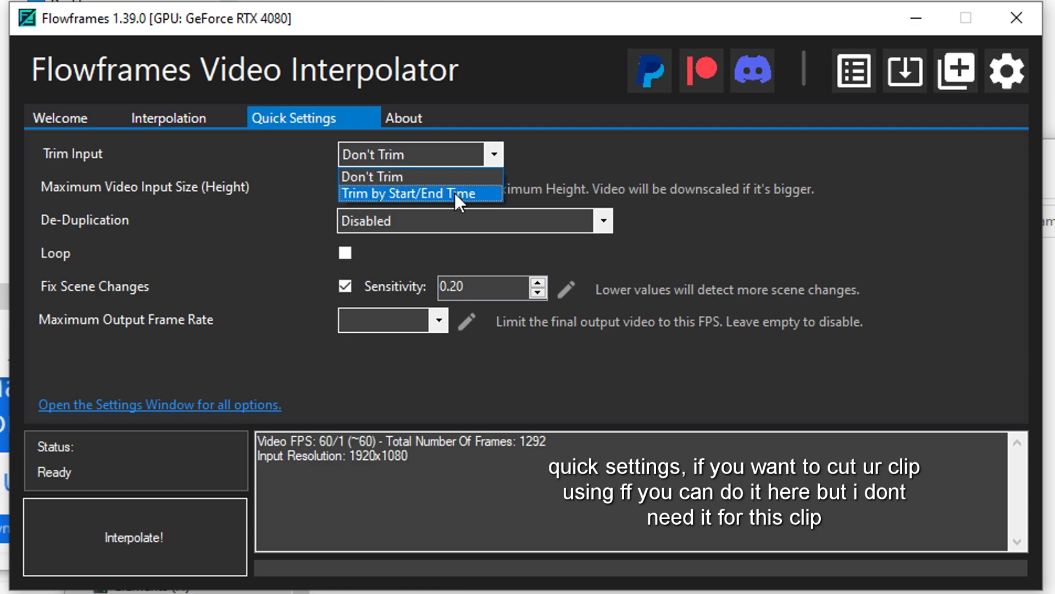
left_click(454, 193)
left_click(479, 155)
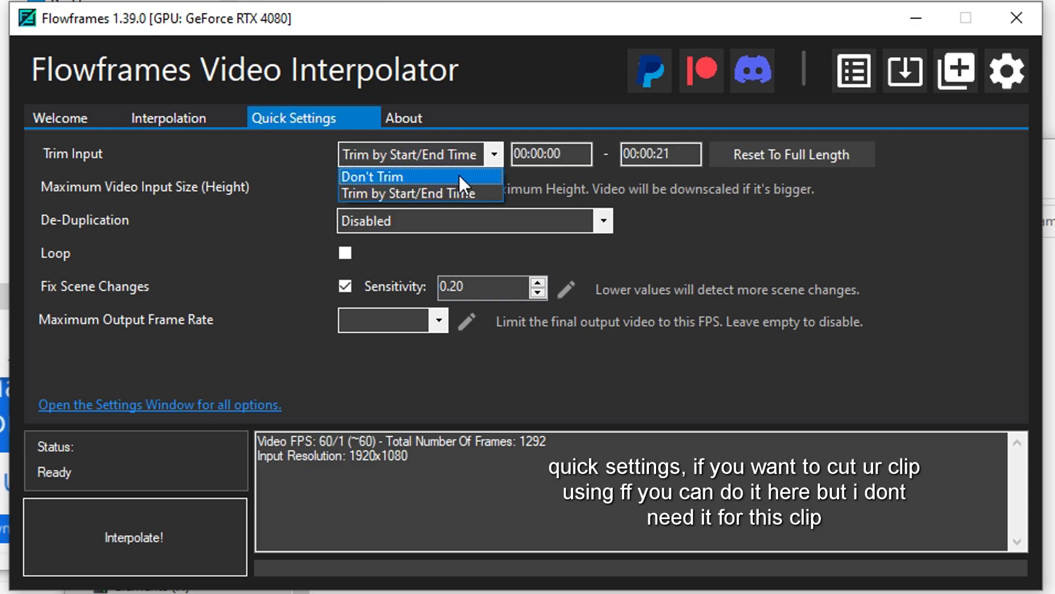
left_click(459, 174)
- Keep RIFE (CUDA) as the interpolation AI and start interpolating the clip
left_click(169, 118)
left_click(769, 154)
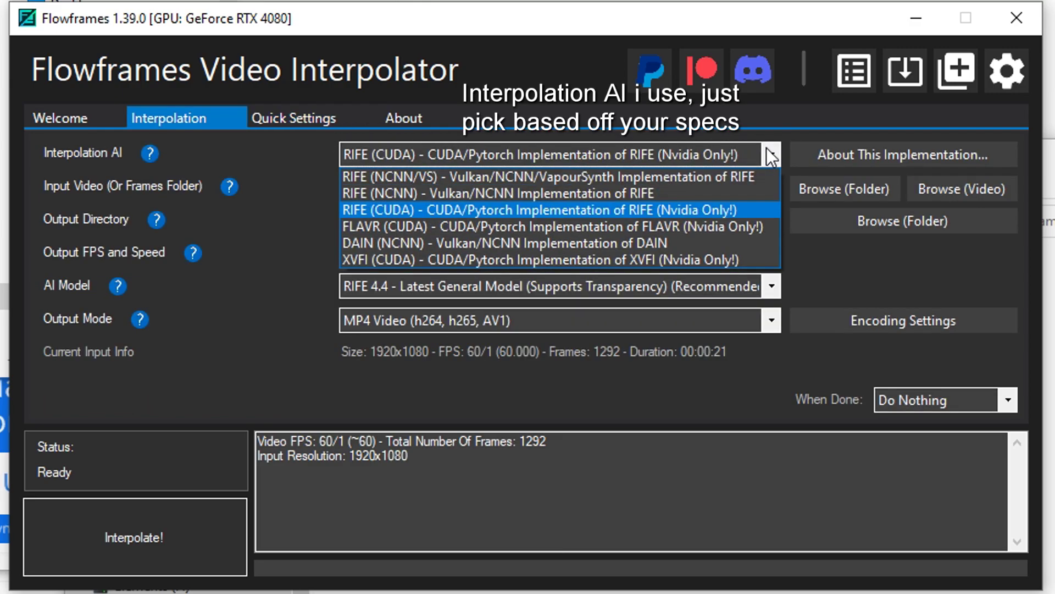
left_click(766, 148)
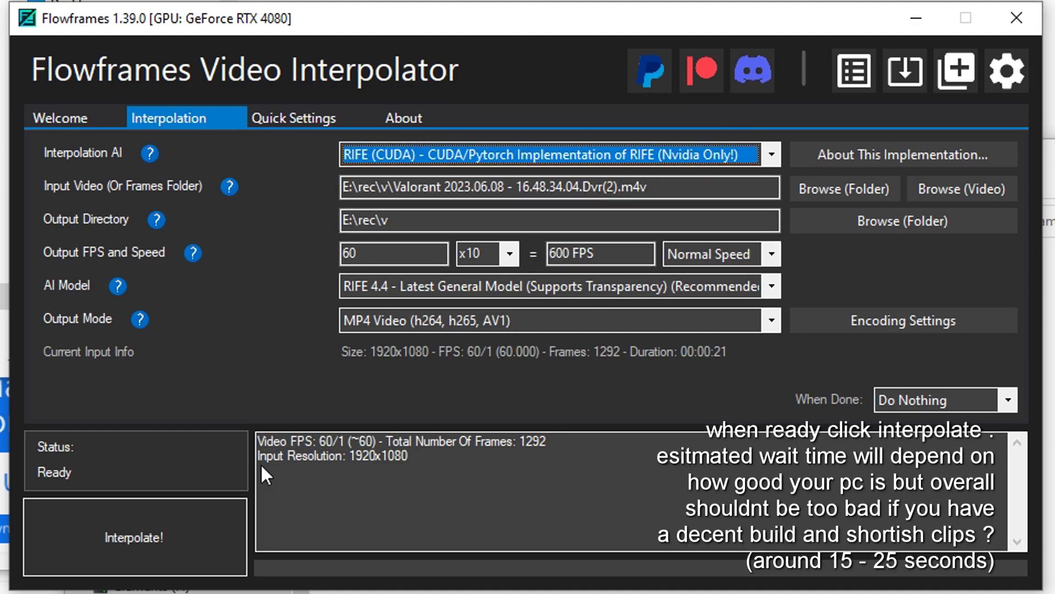
left_click(147, 538)
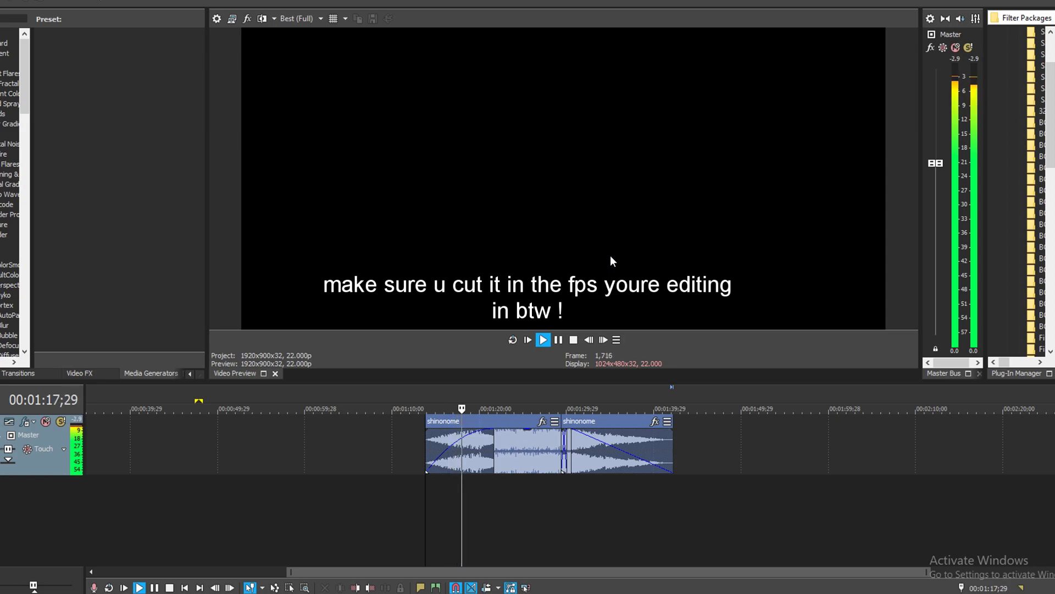
scroll(661, 510, "up", 2)
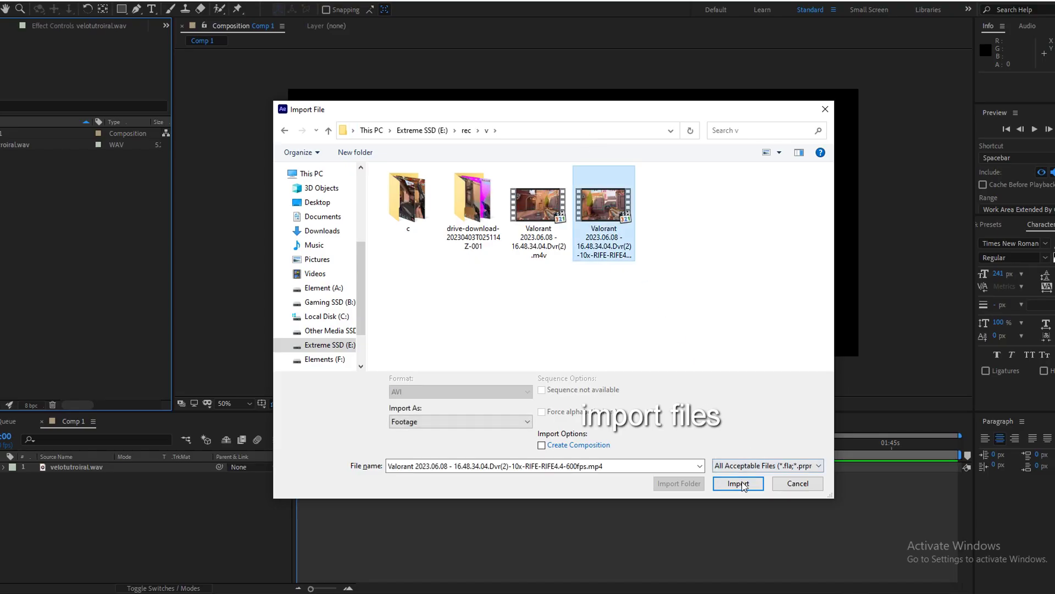
- Import the 600fps Valorant mp4 and place it as a layer above the song
left_click(738, 484)
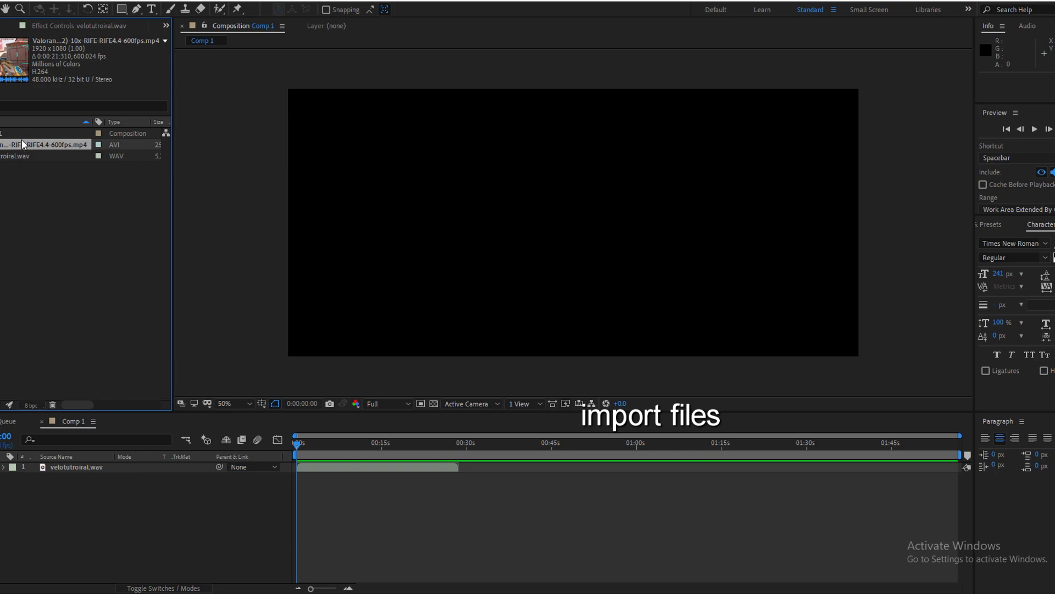
left_click_drag(209, 414, 204, 468)
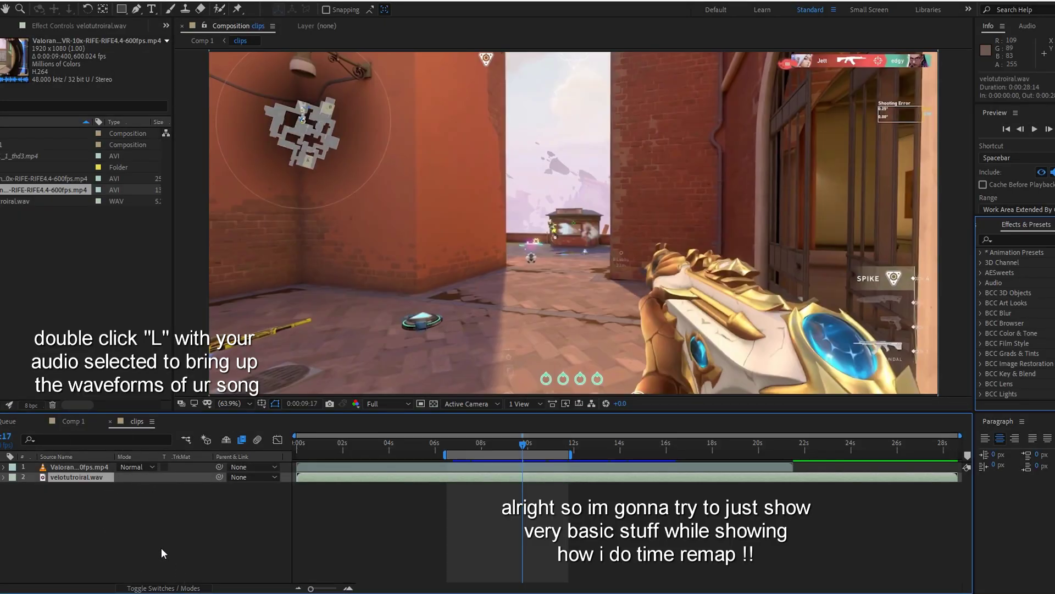
- Reveal the song's waveform and add two beat markers on the audio layer
key("l")
key("l")
left_click(383, 557)
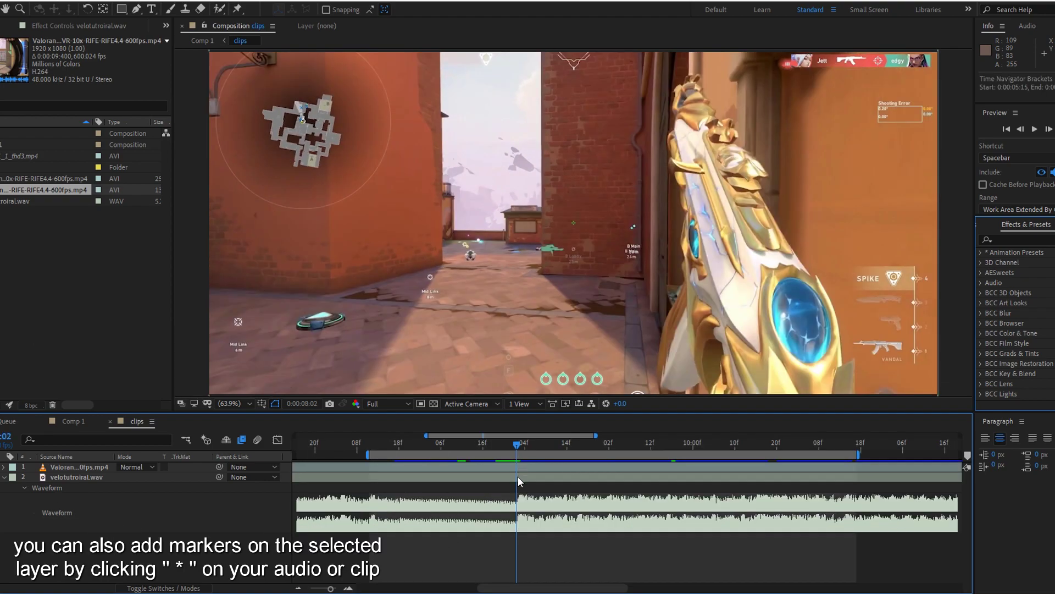
left_click(516, 476)
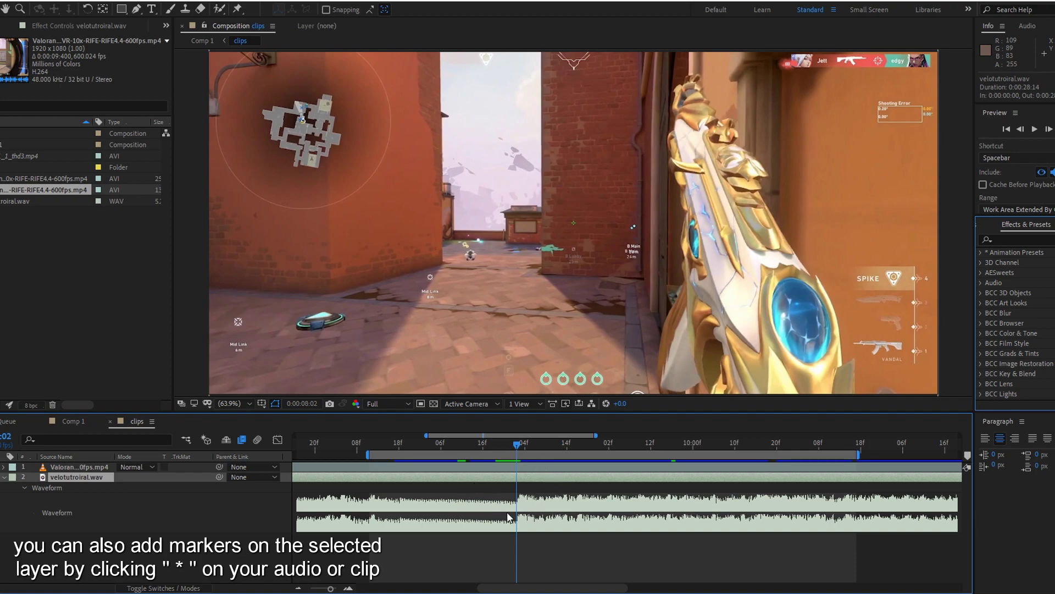
key("KP_Multiply")
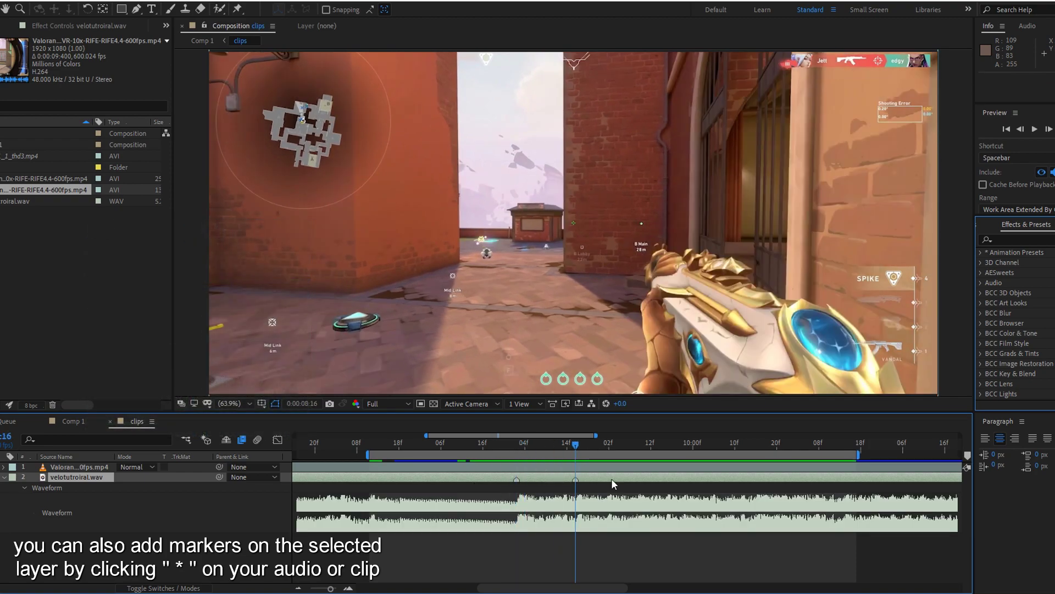
key("KP_Multiply")
key("j")
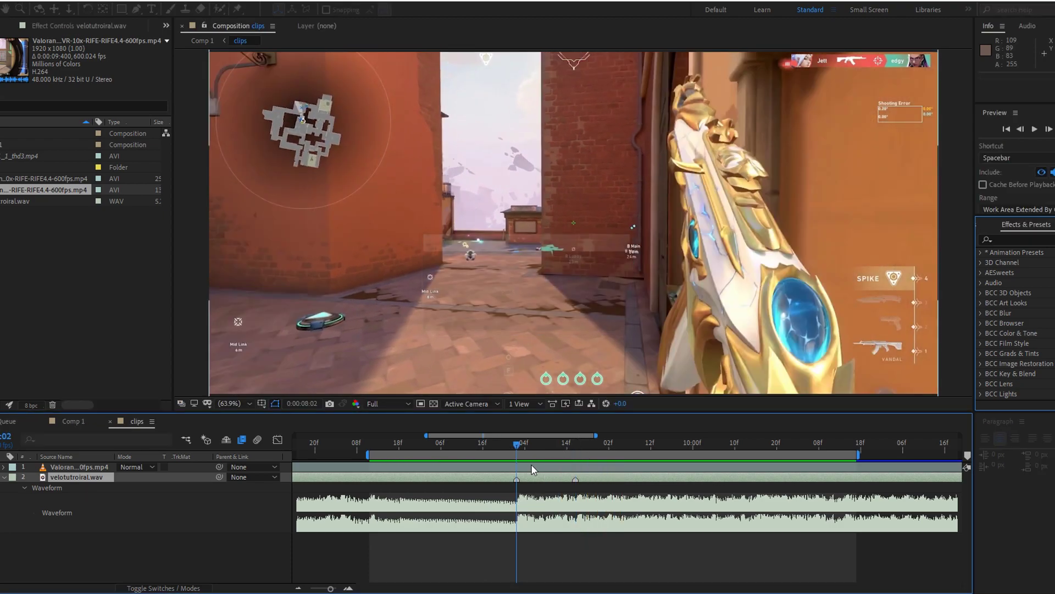
- Split the Valorant clip at 0:00:08:02 and 0:00:08:07, trimming the newest piece to start later
left_click(531, 465)
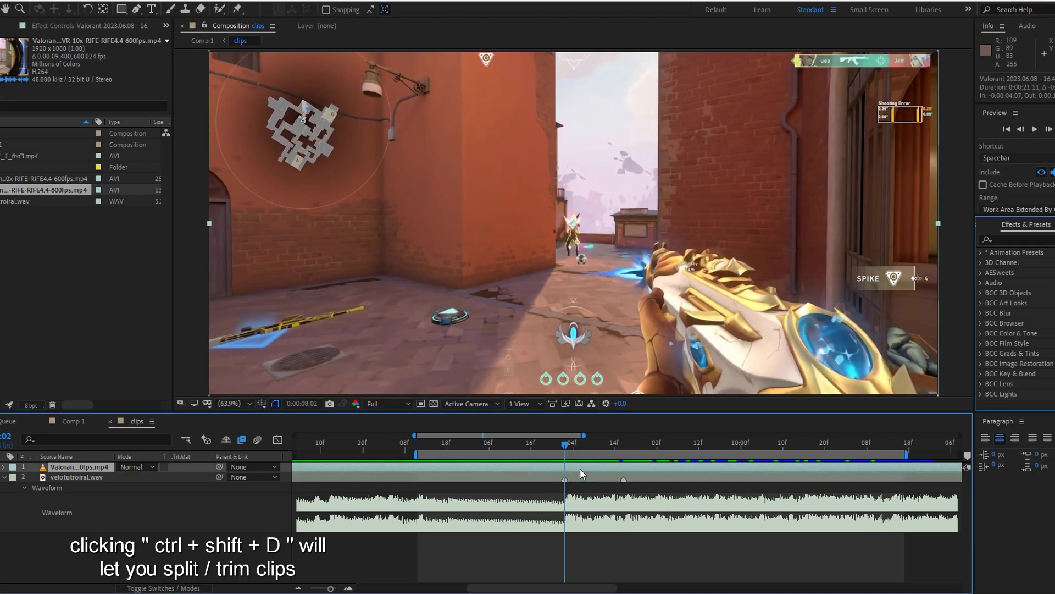
key("ctrl+shift+d")
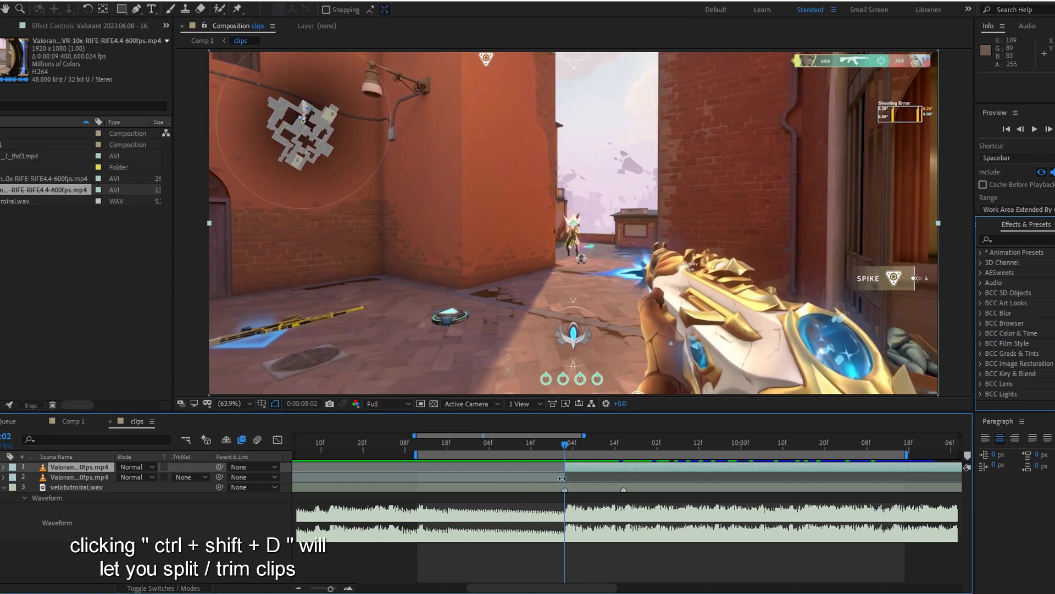
left_click(586, 447)
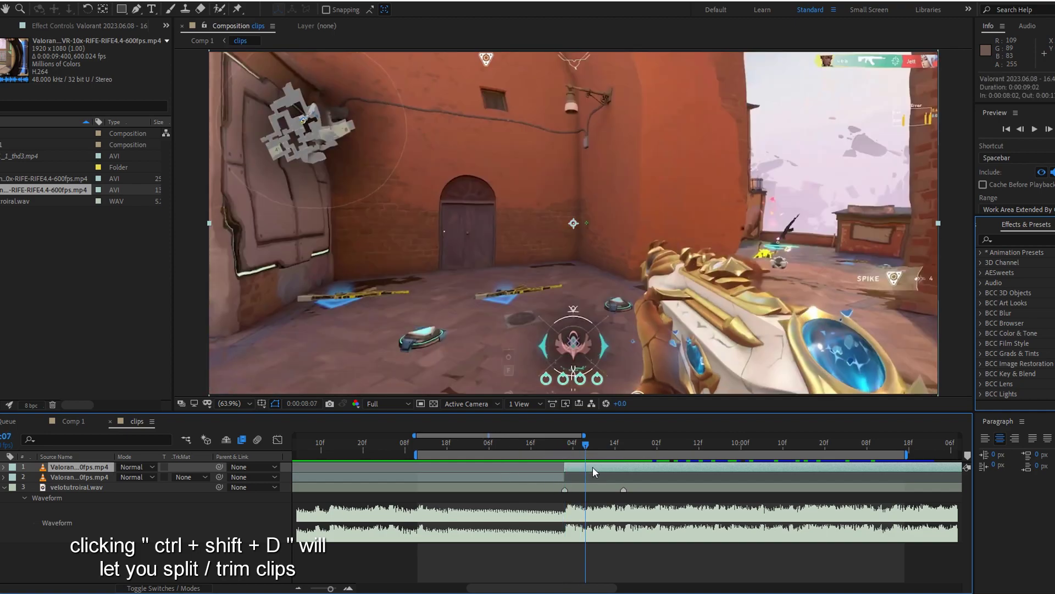
key("ctrl+shift+d")
left_click_drag(599, 465, 635, 468)
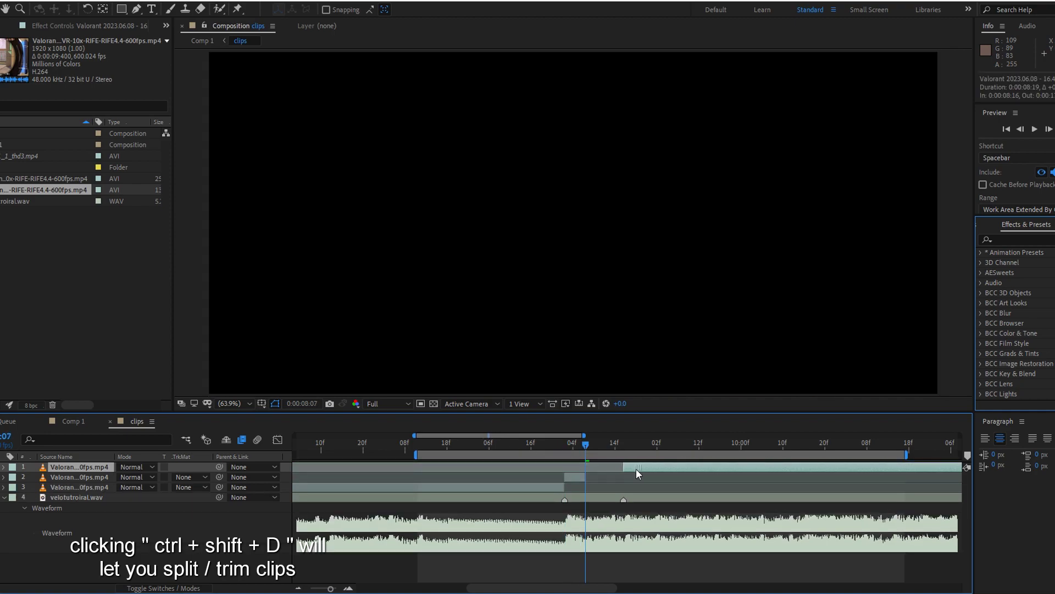
left_click(564, 446)
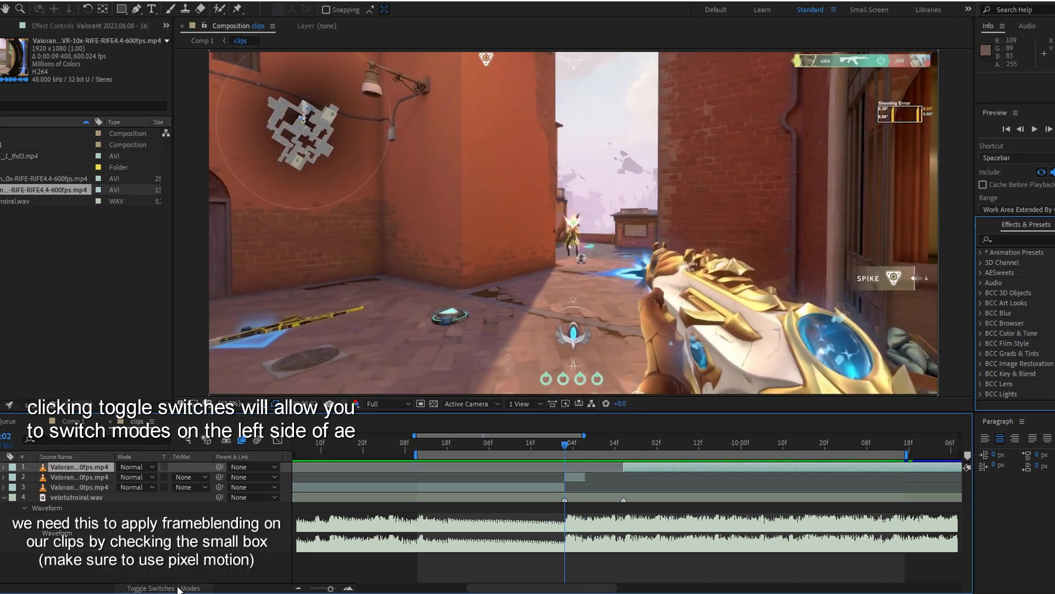
- Show the per-layer frame-blending switches, save the project, and preview the cuts with the song
left_click(178, 588)
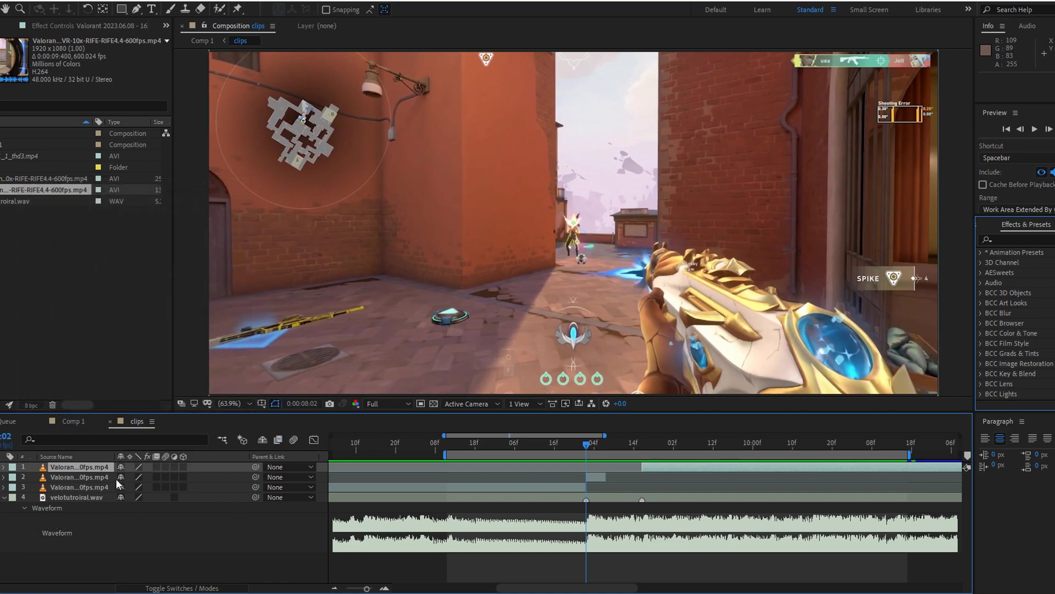
key("ctrl+s")
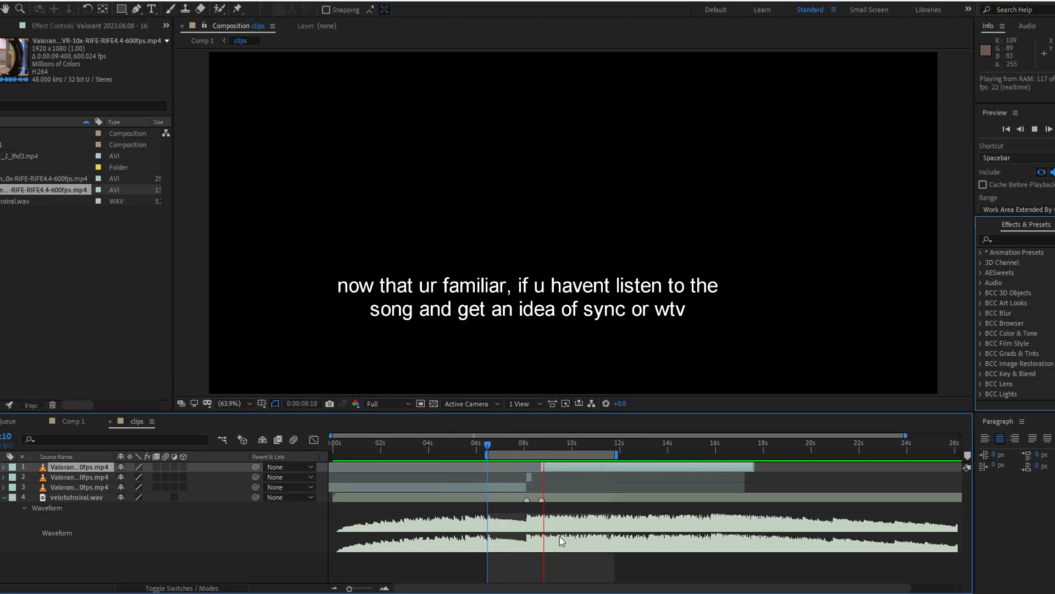
left_click(537, 551)
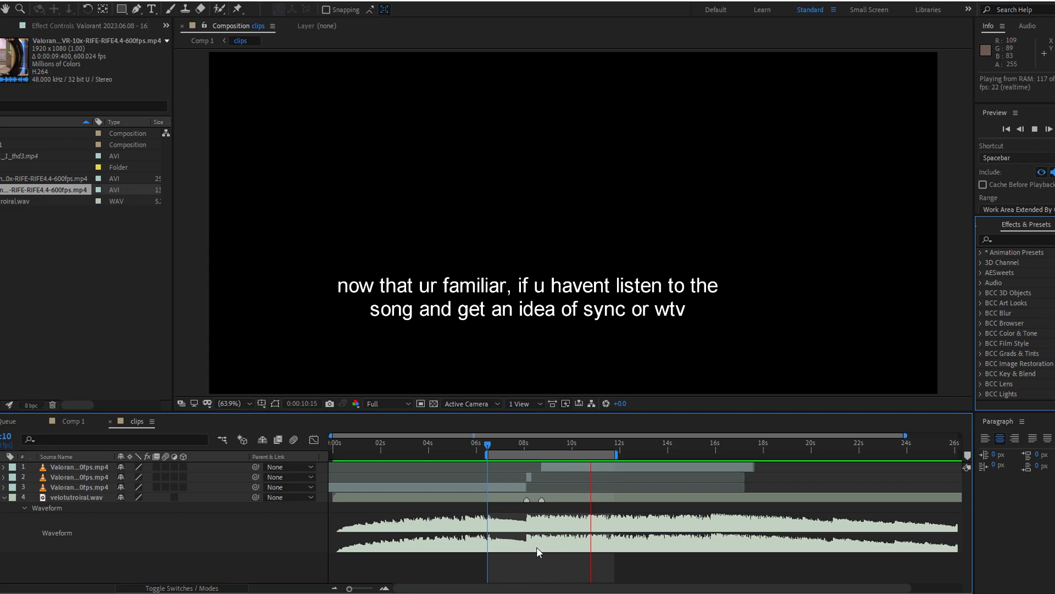
key("ctrl+s")
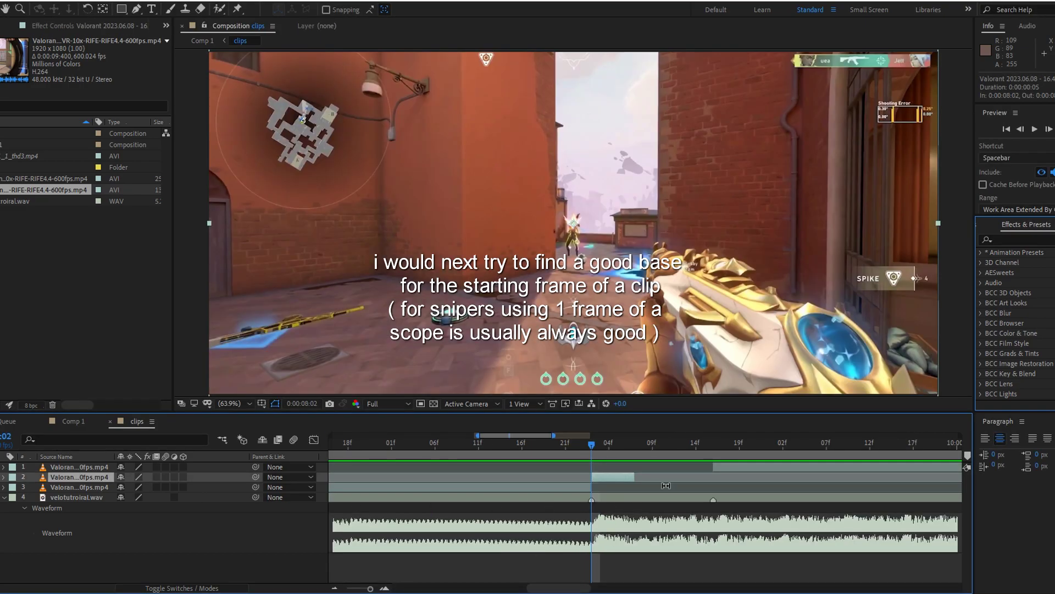
- Slip layer 2's footage so its source starts near 0:00:12:15 at the 0:00:08:02 cut
scroll(631, 489, "right", 2)
left_click_drag(591, 477, 483, 483)
scroll(466, 477, "left", 2)
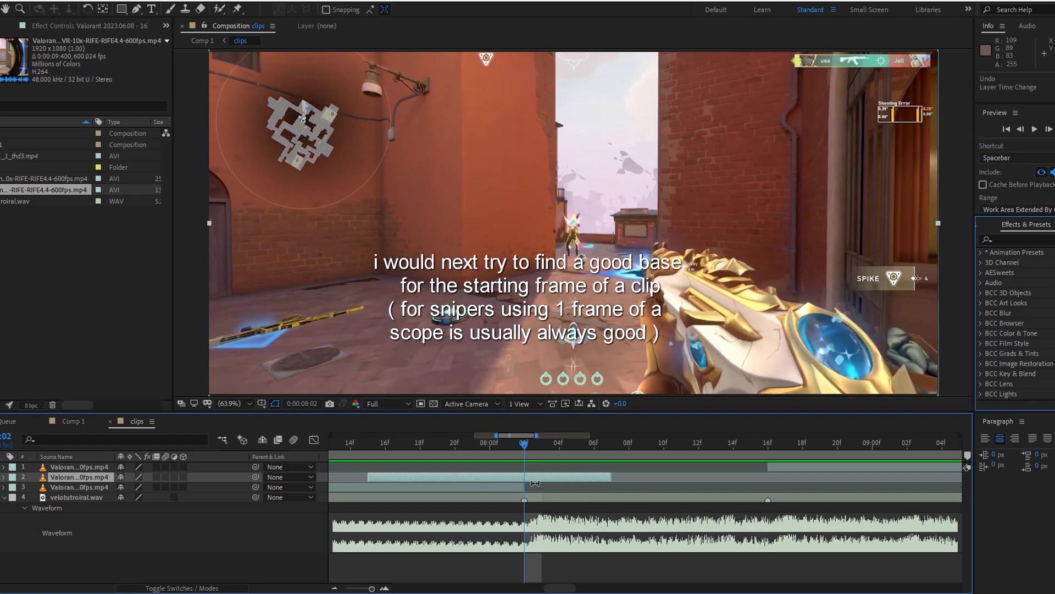
left_click(377, 476)
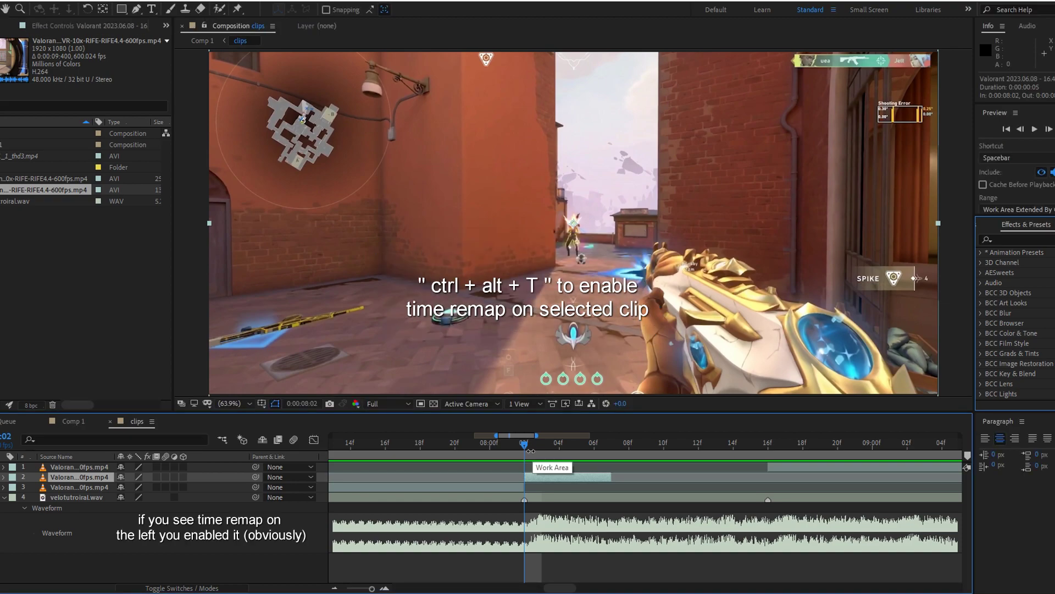
- Enable time remapping on layer 2 and key its starting frame at 0:00:12:303
key("ctrl+alt+t")
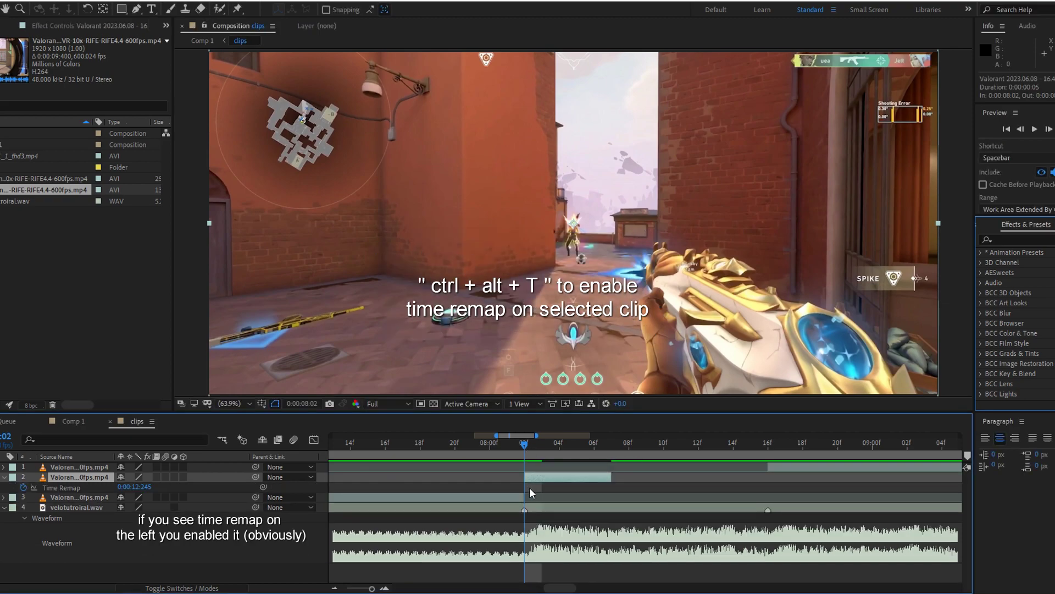
key("semicolon")
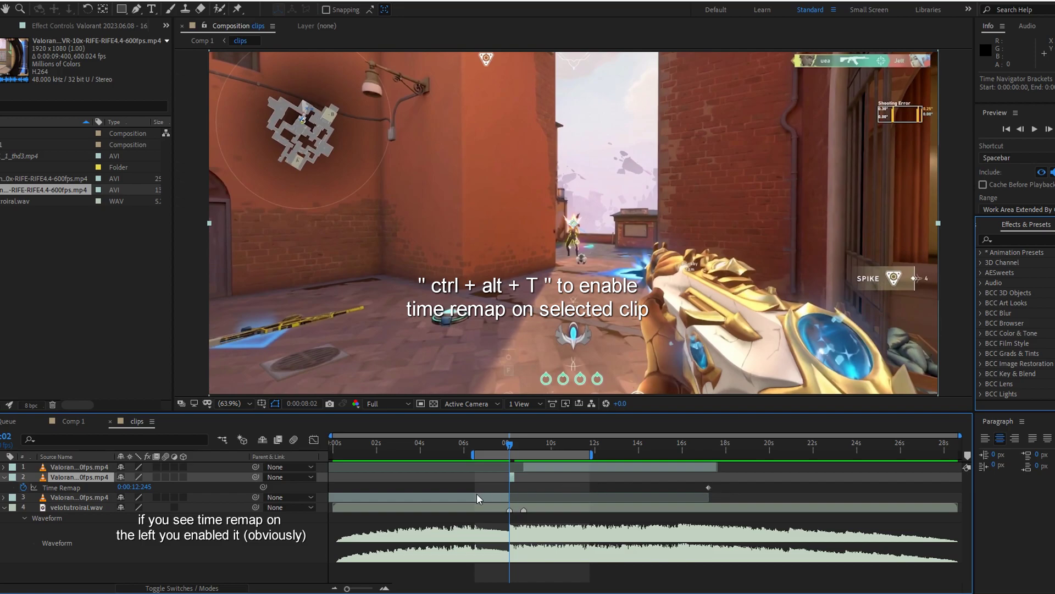
key("semicolon")
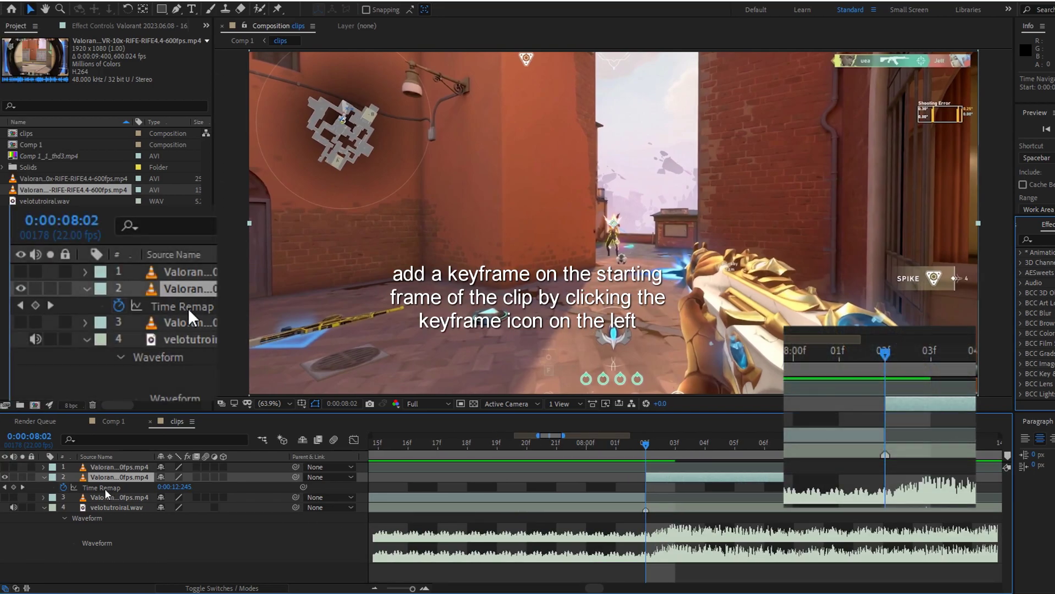
left_click(14, 487)
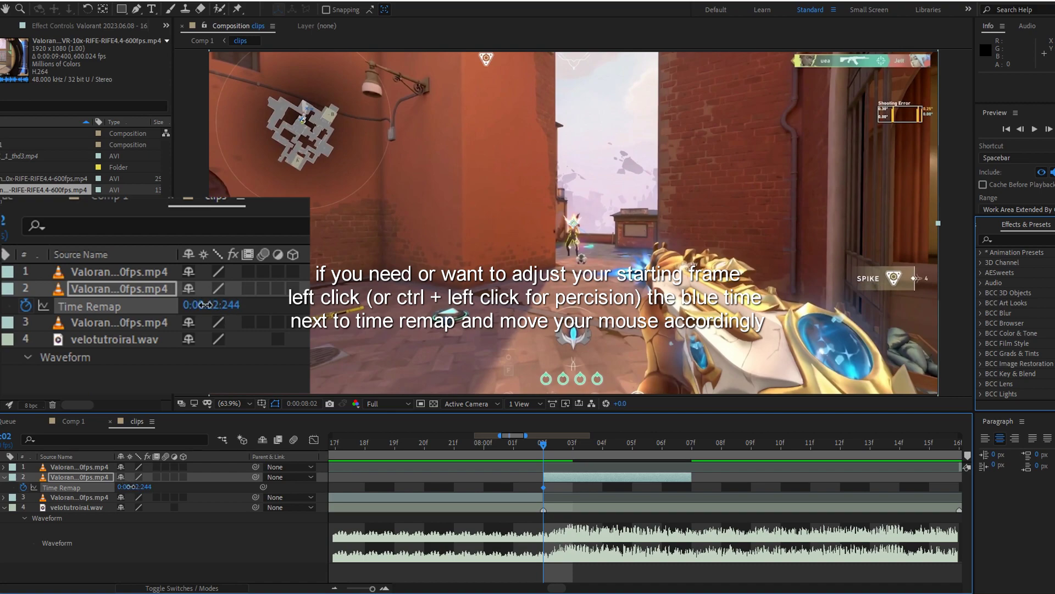
left_click_drag(130, 486, 245, 481)
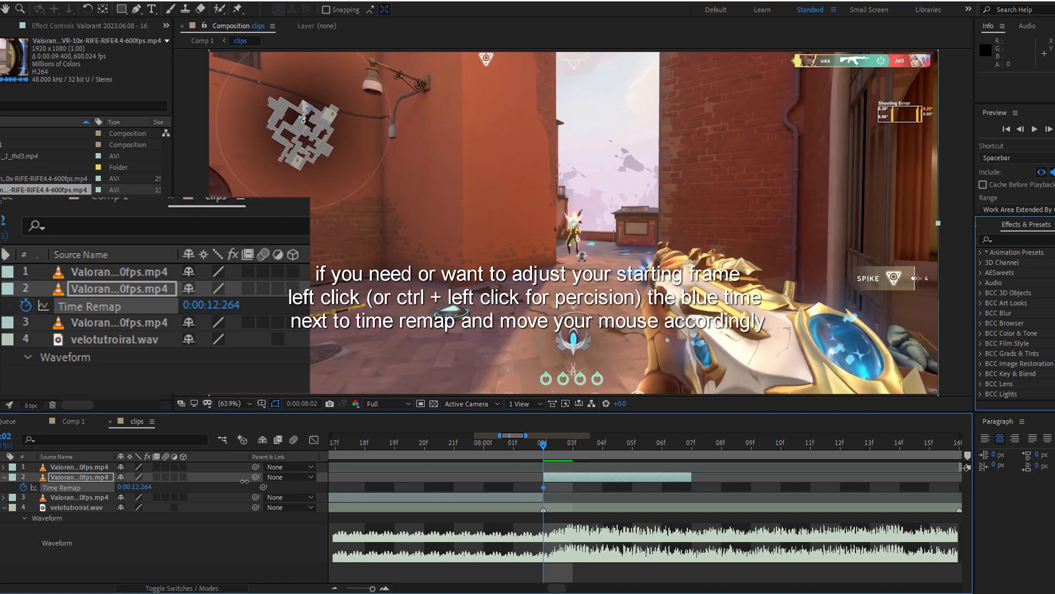
left_click_drag(244, 481, 257, 498)
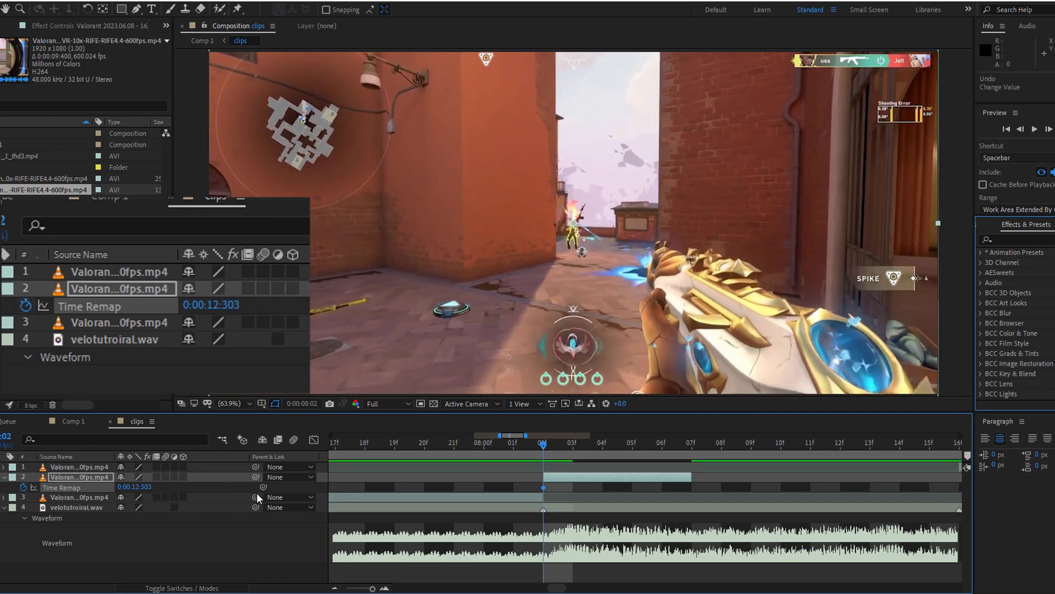
- Add middle and final time-remap keyframes a few frames later and enable frame blending
left_click_drag(582, 448, 632, 457)
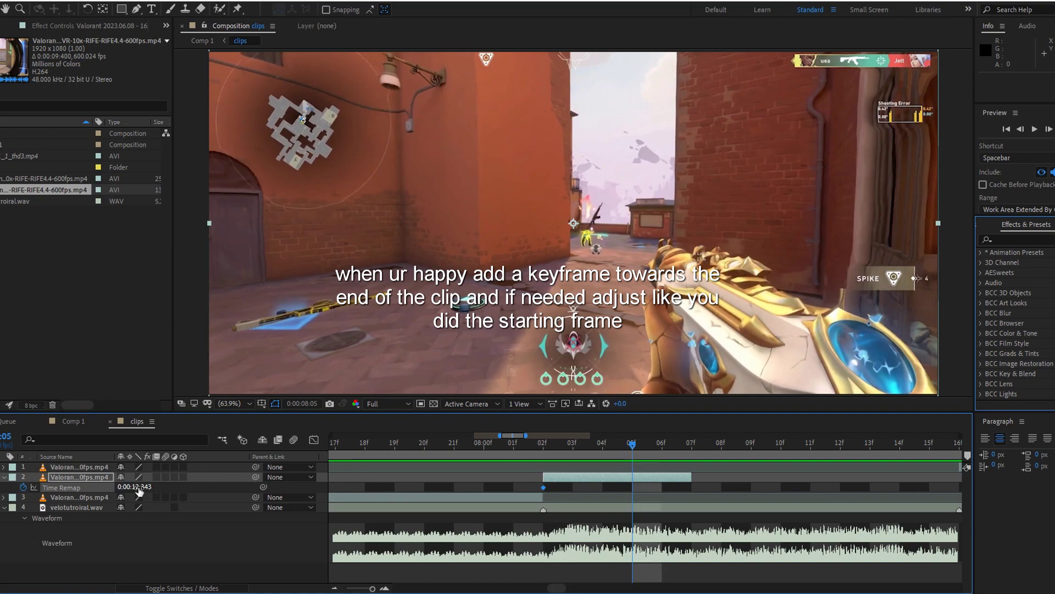
left_click_drag(139, 491, 135, 491)
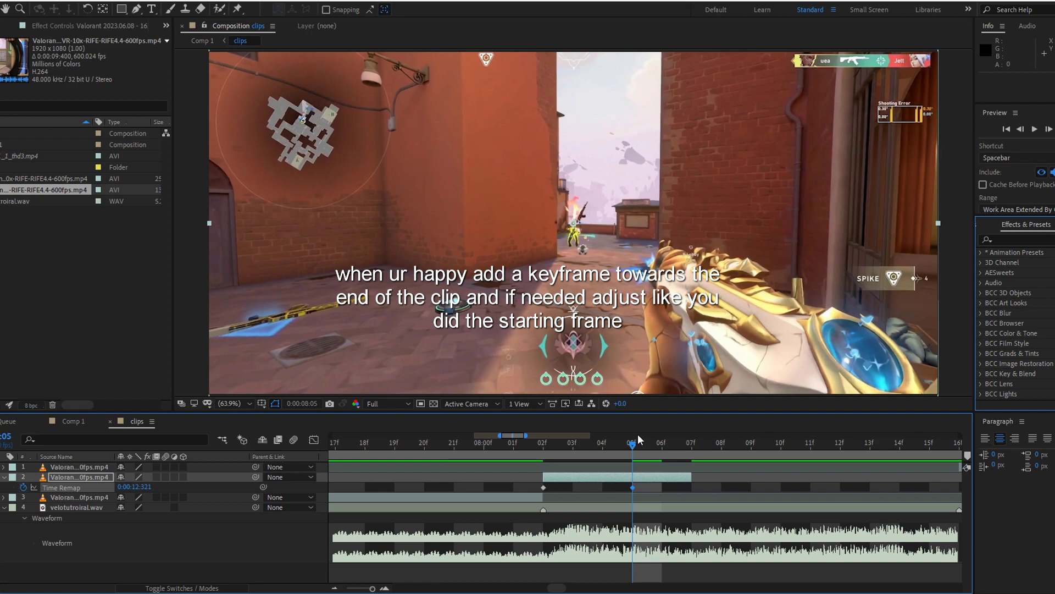
key("Page_Down")
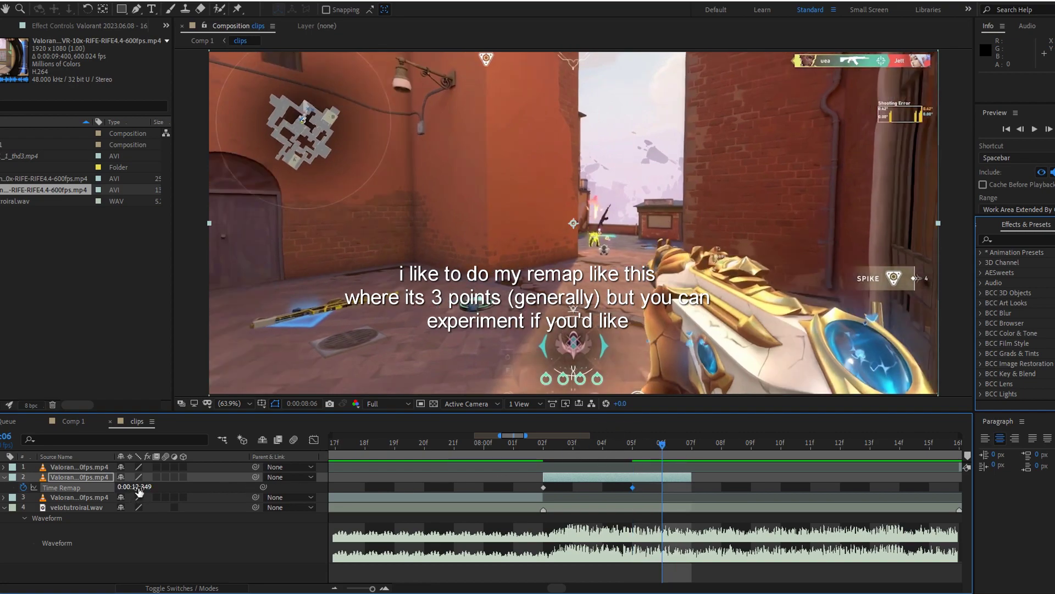
left_click_drag(139, 490, 168, 492)
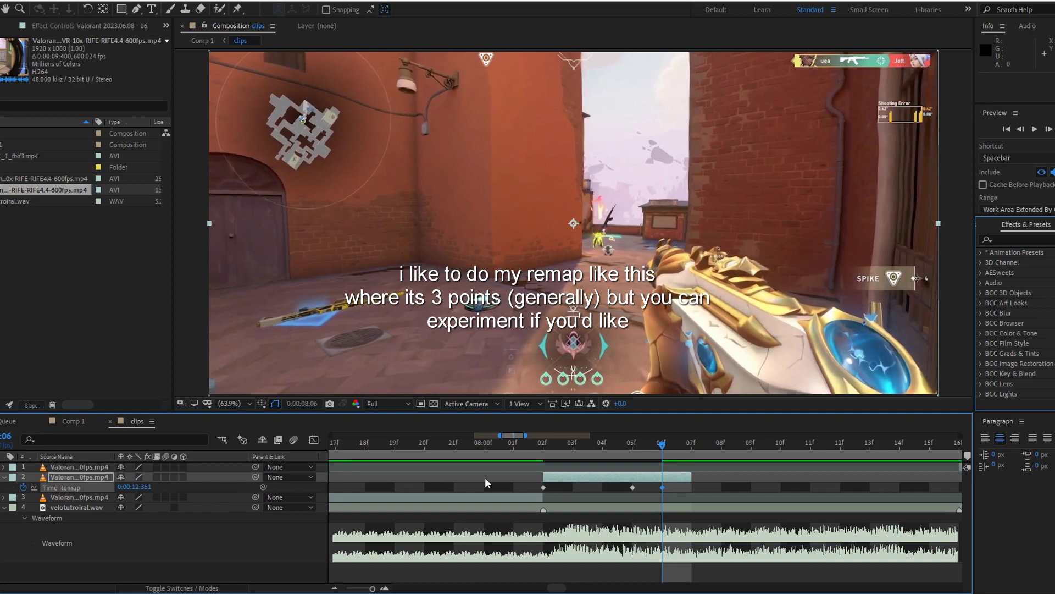
left_click(156, 477)
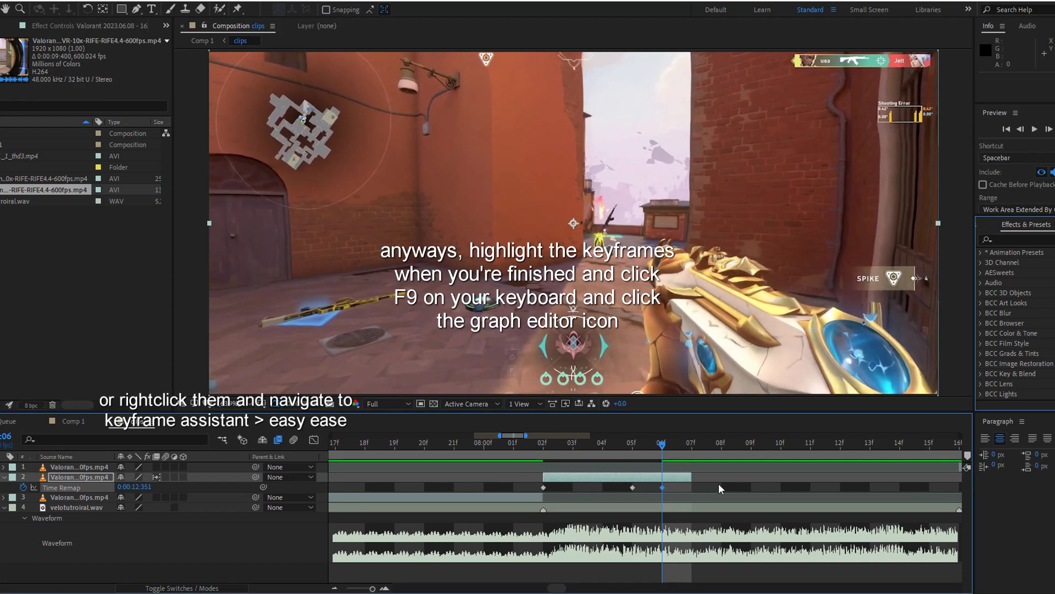
- Apply Easy Ease (F9) to the three time-remap keyframes and view their curve in the Graph Editor
left_click_drag(718, 483, 519, 492)
key("F9")
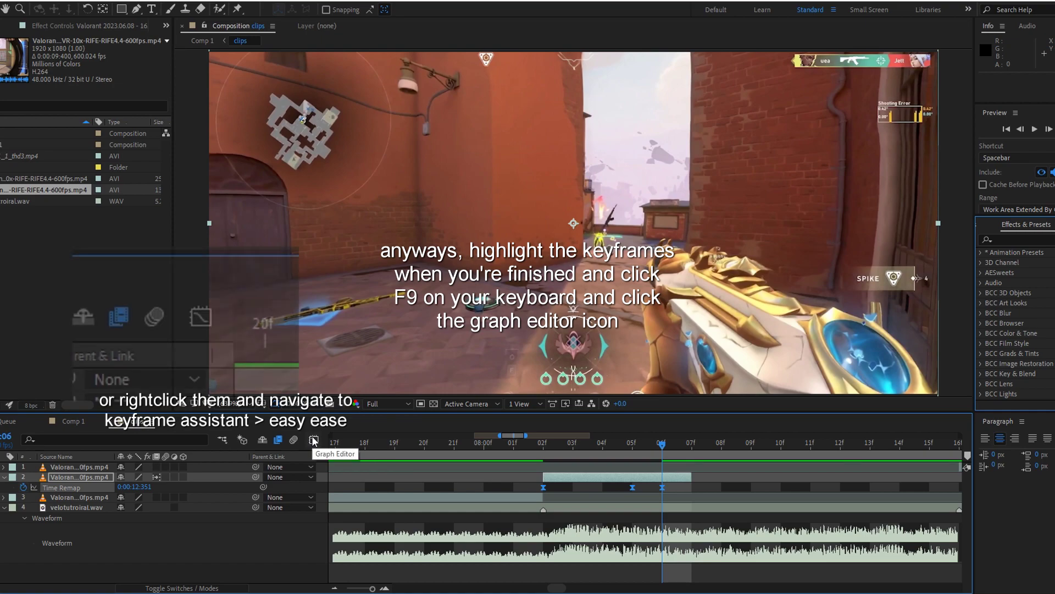
scroll(538, 486, "down", 3)
left_click(314, 439)
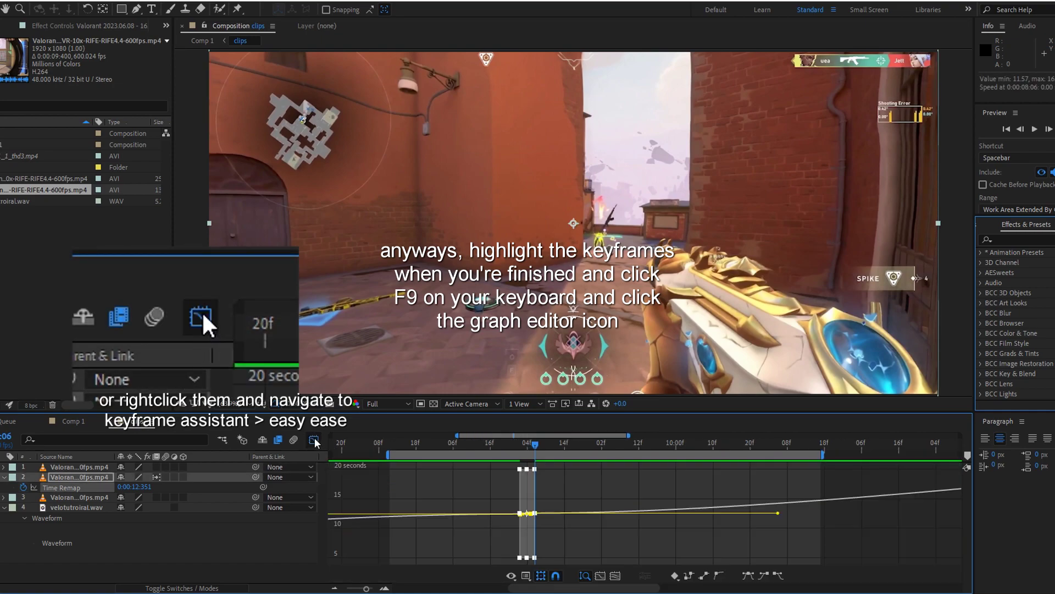
scroll(605, 514, "up", 5)
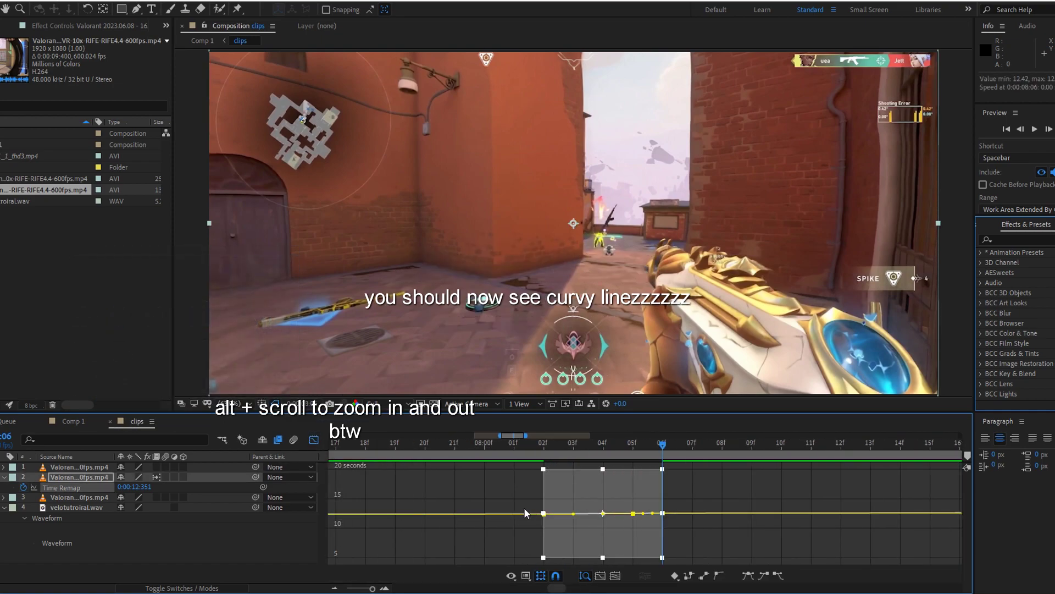
left_click(695, 495)
- Select the eased keyframes to reveal their handles, then return to the layer timeline
left_click_drag(644, 532, 680, 533)
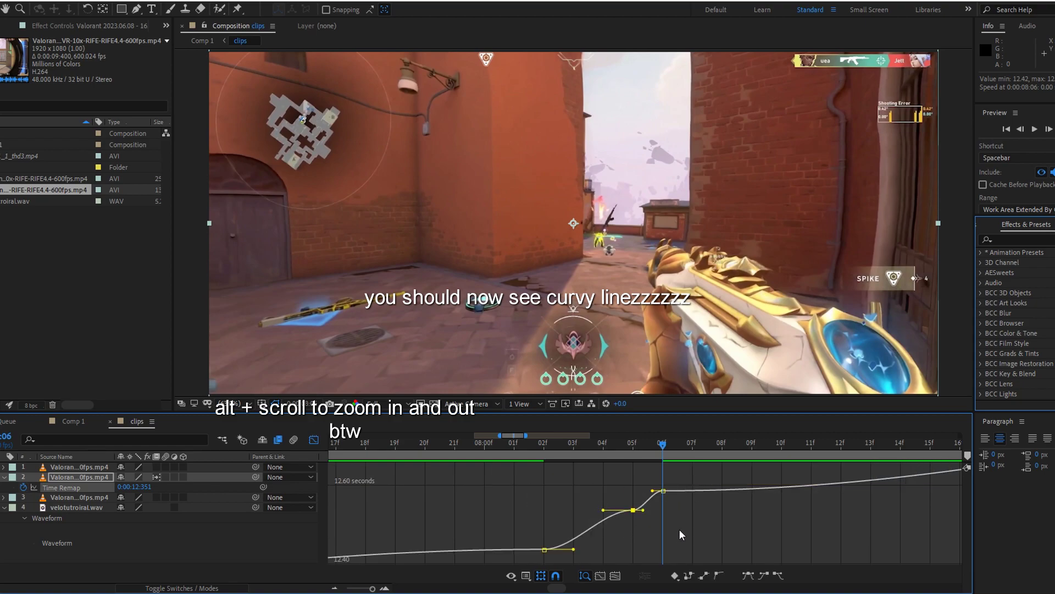
left_click(314, 439)
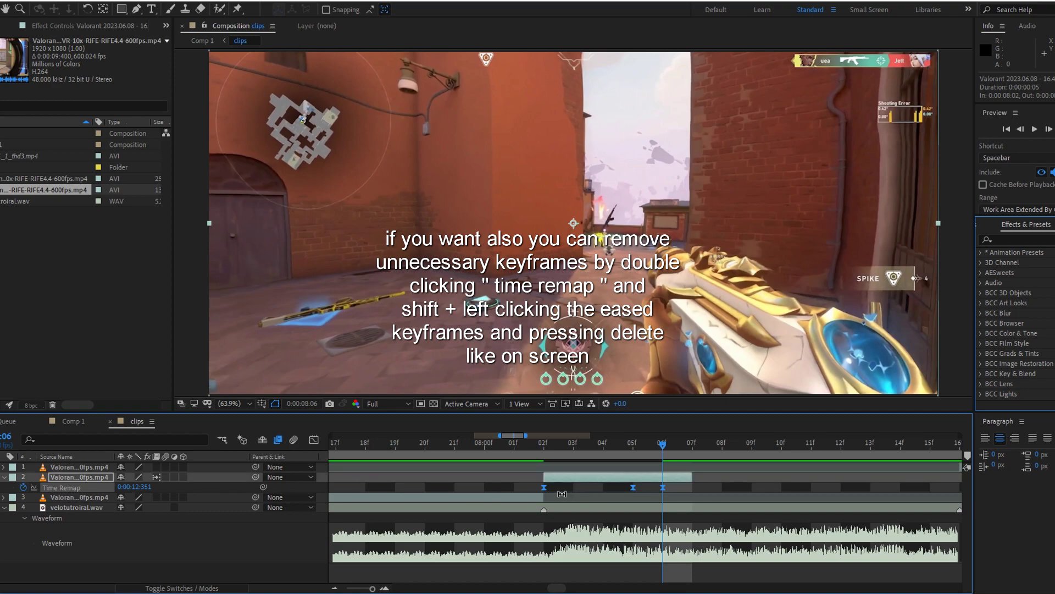
left_click_drag(702, 510, 772, 519)
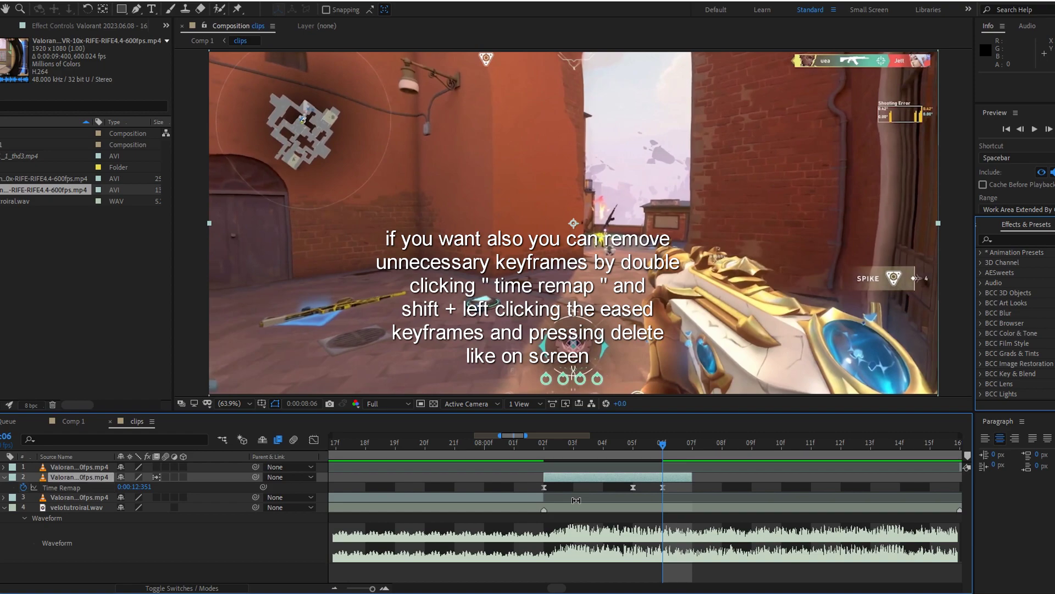
- Lengthen the middle 06f keyframe's incoming Bezier handle on the time-remap curve and preview it
left_click(313, 439)
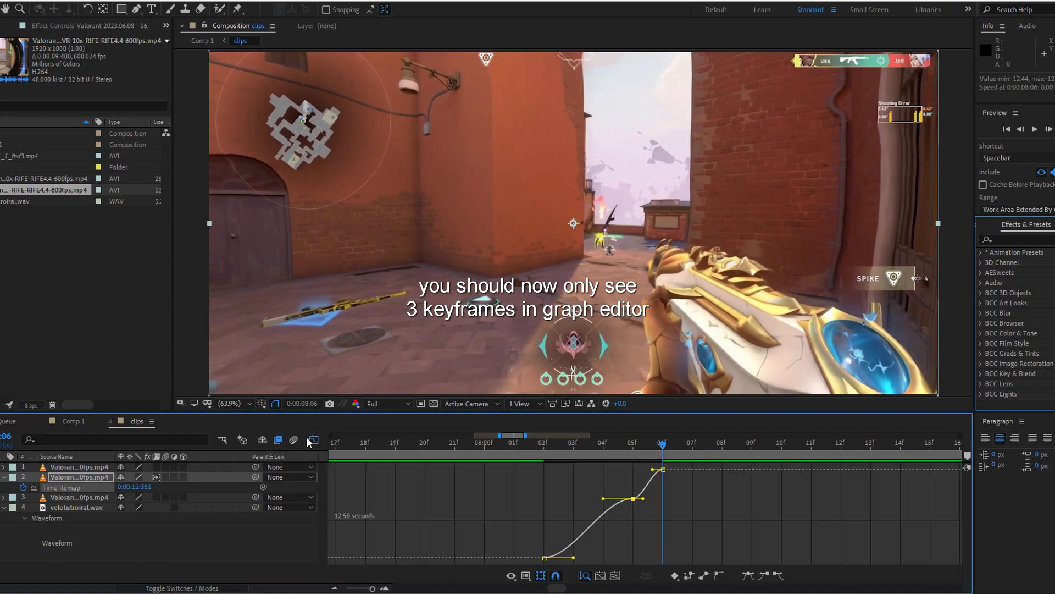
scroll(692, 507, "down", 5)
scroll(557, 505, "up", 5)
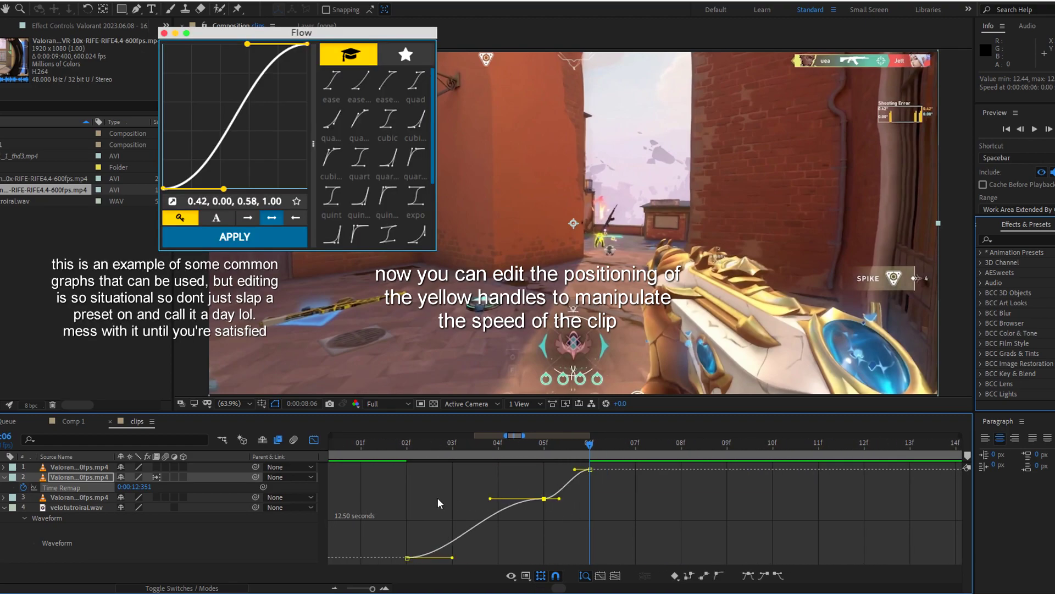
left_click_drag(489, 498, 490, 500)
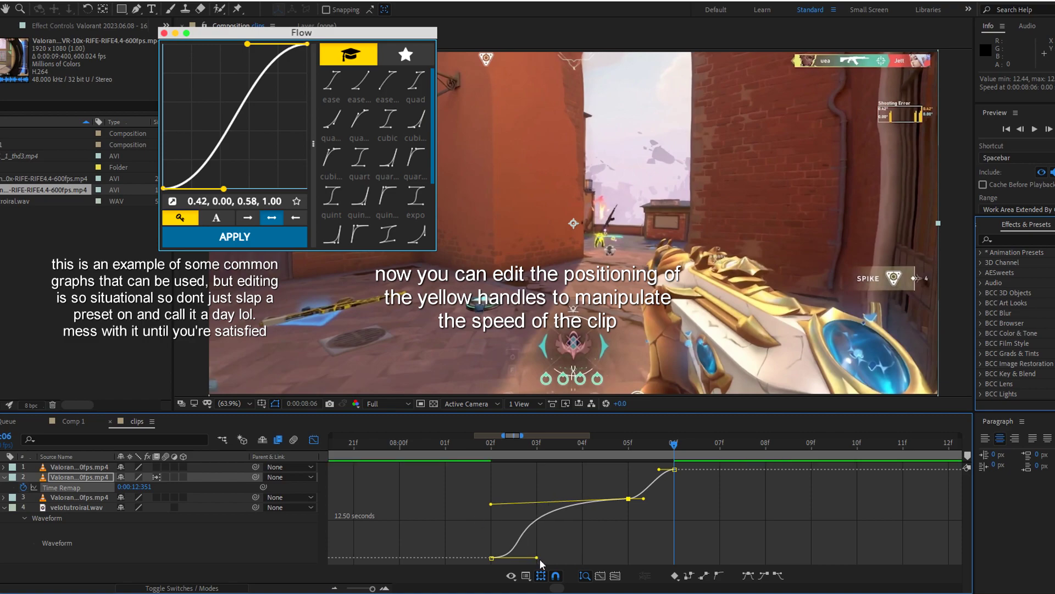
left_click_drag(668, 471, 448, 563)
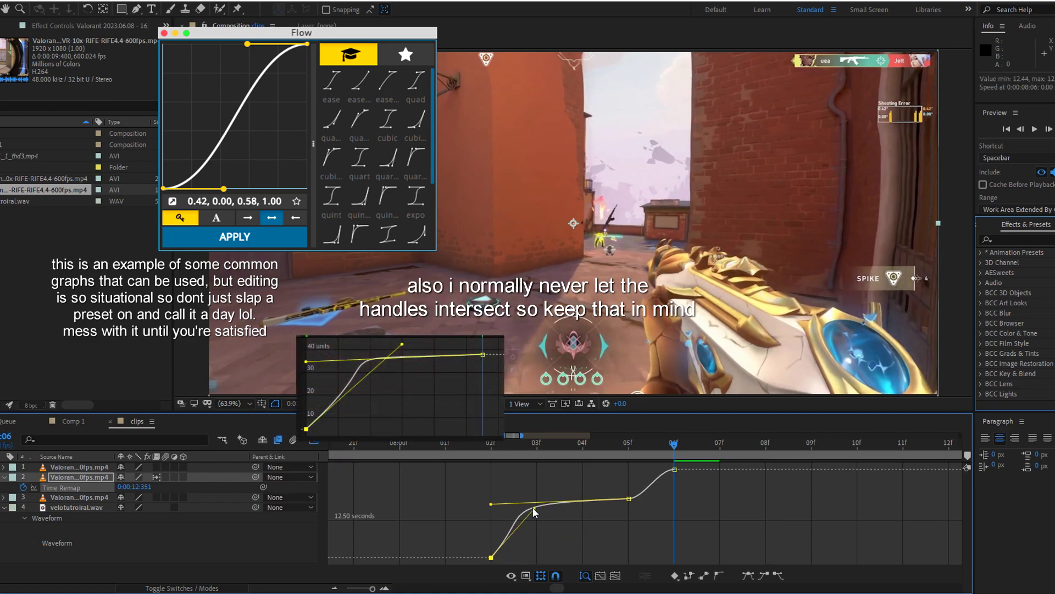
key("space")
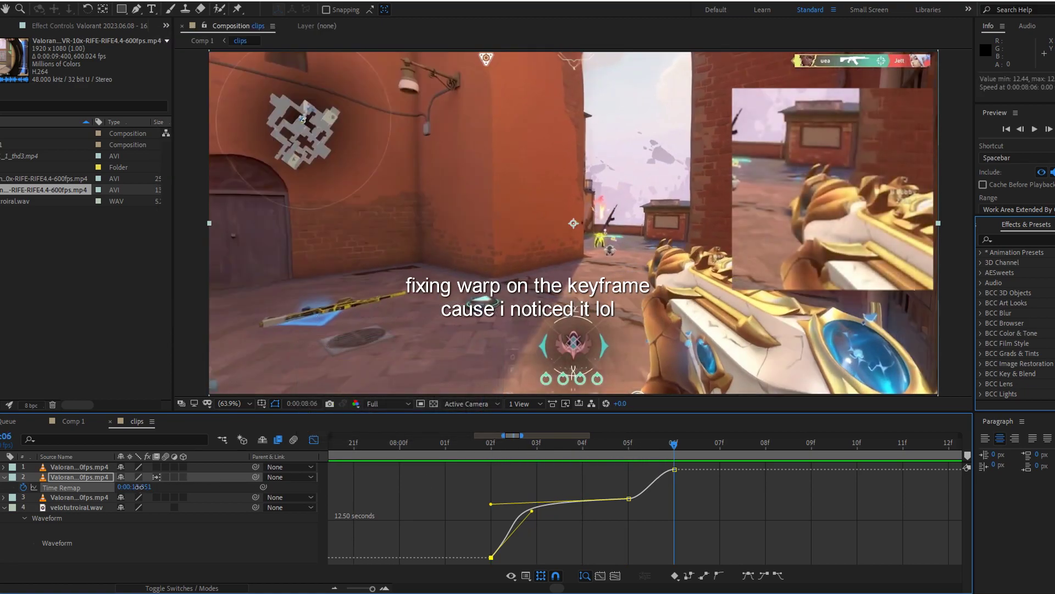
- Pull the keyframe handle to smooth the warp, compare via undo/redo, and play back the section
left_click_drag(137, 487, 126, 487)
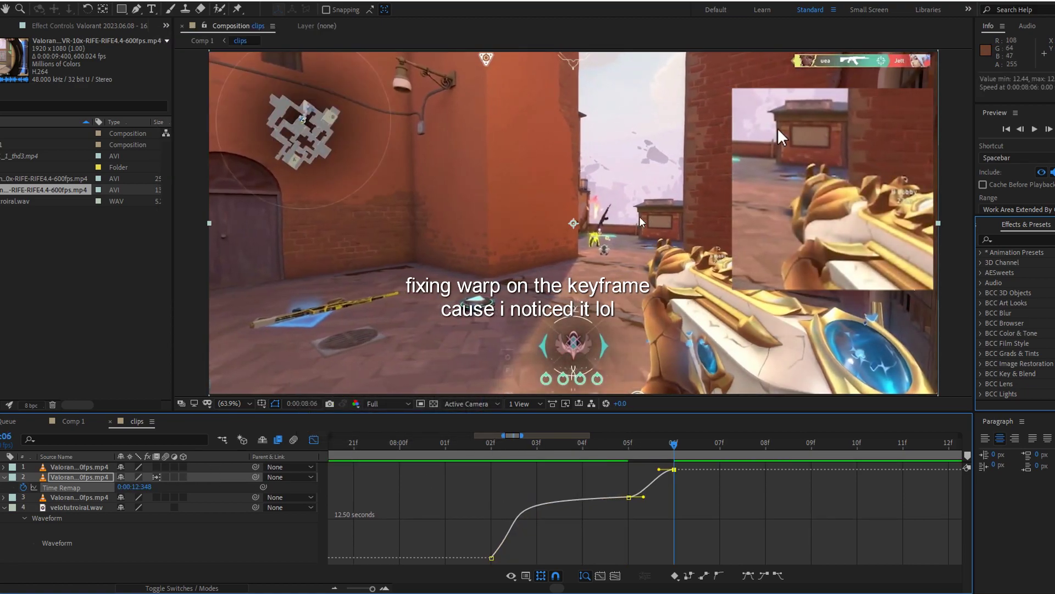
key("ctrl+z")
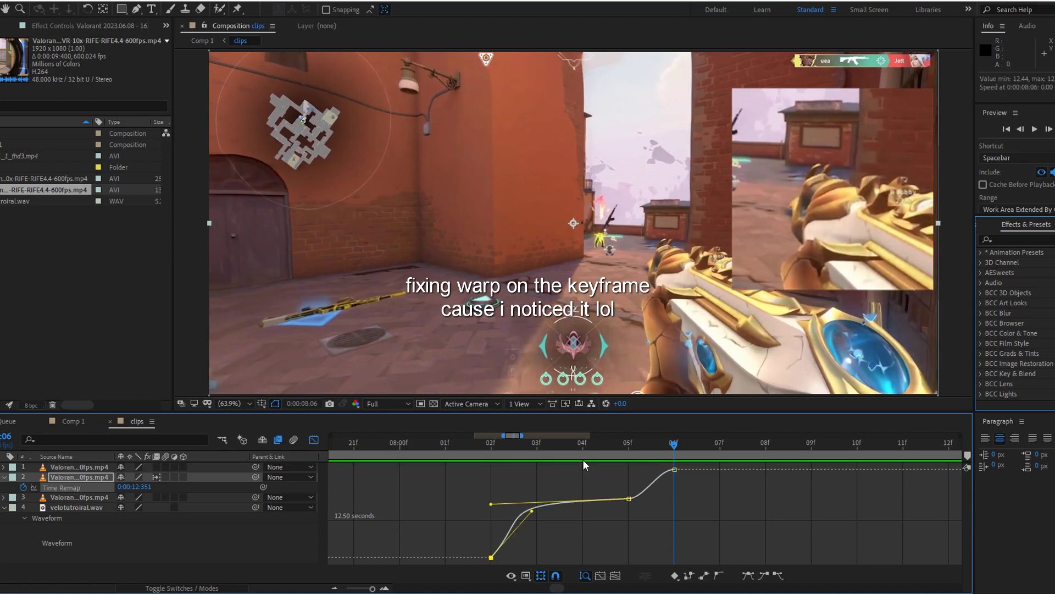
key("ctrl+shift+z")
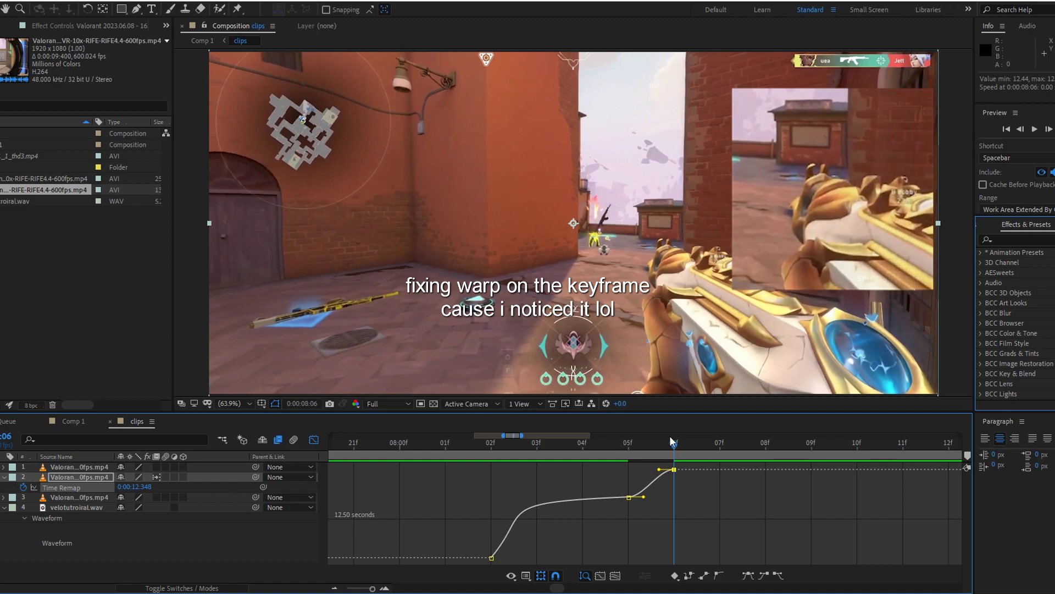
key("space")
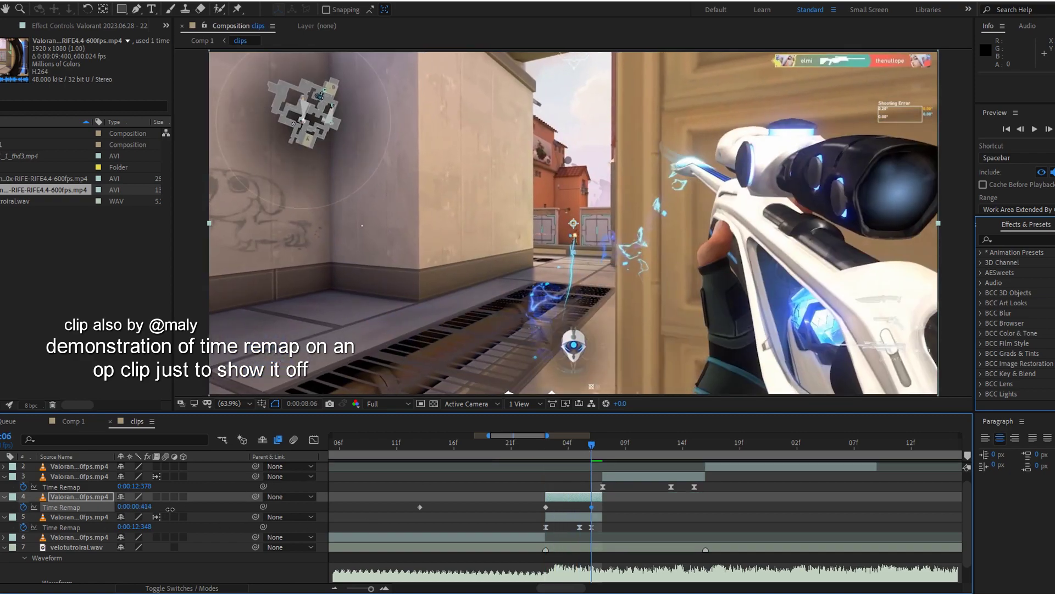
- Set the sniper clip's time-remap value, move its layer above layer 3, and shift its keyframe
left_click_drag(134, 505, 144, 506)
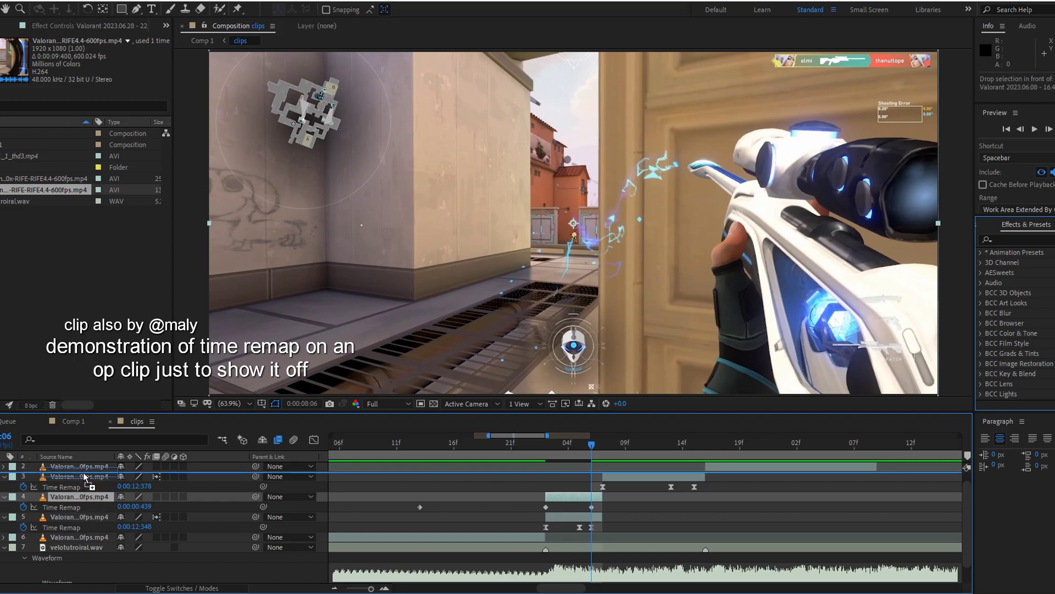
left_click_drag(85, 476, 85, 474)
mouse_move(597, 487)
left_mouse_down()
mouse_move(694, 487)
mouse_move(527, 490)
left_mouse_up()
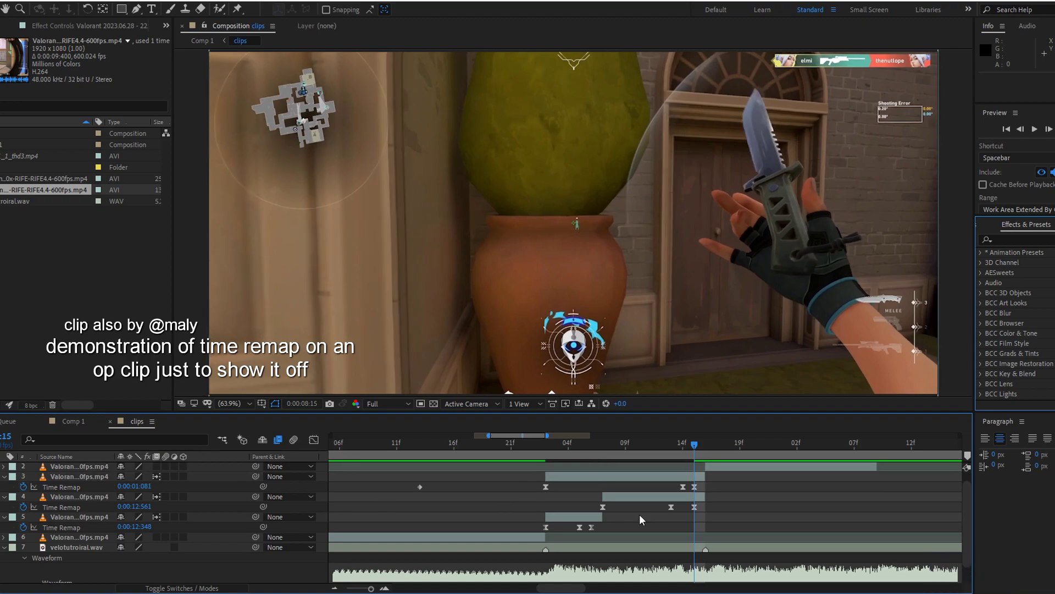
key("Page_Up")
key("Page_Up")
- Nudge the keyframe's ease handle slightly lower in the speed graph and preview the result
key("shift+F3")
scroll(635, 530, "up", 3, "alt")
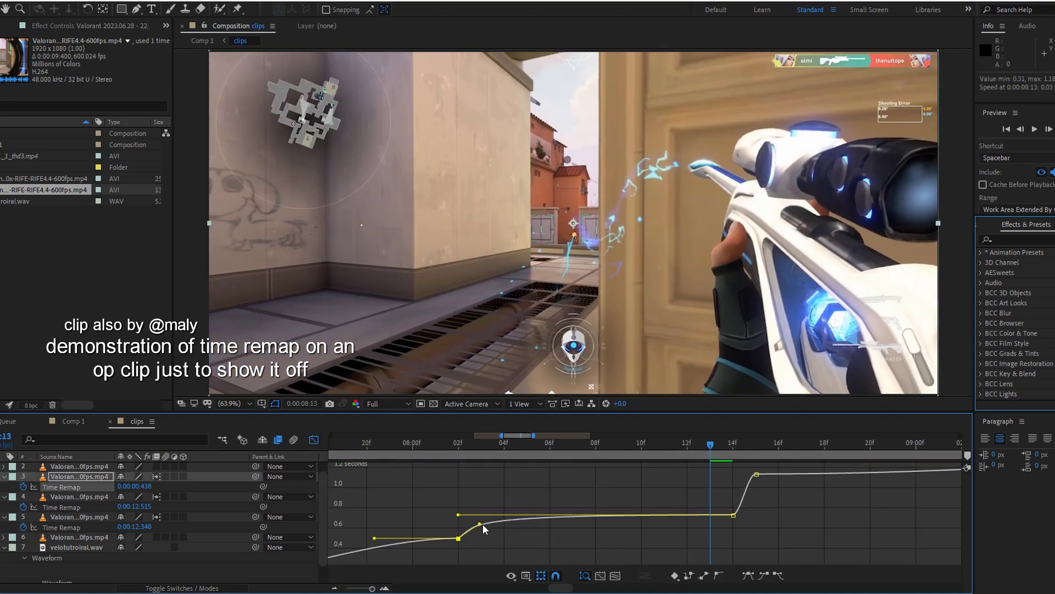
key("space")
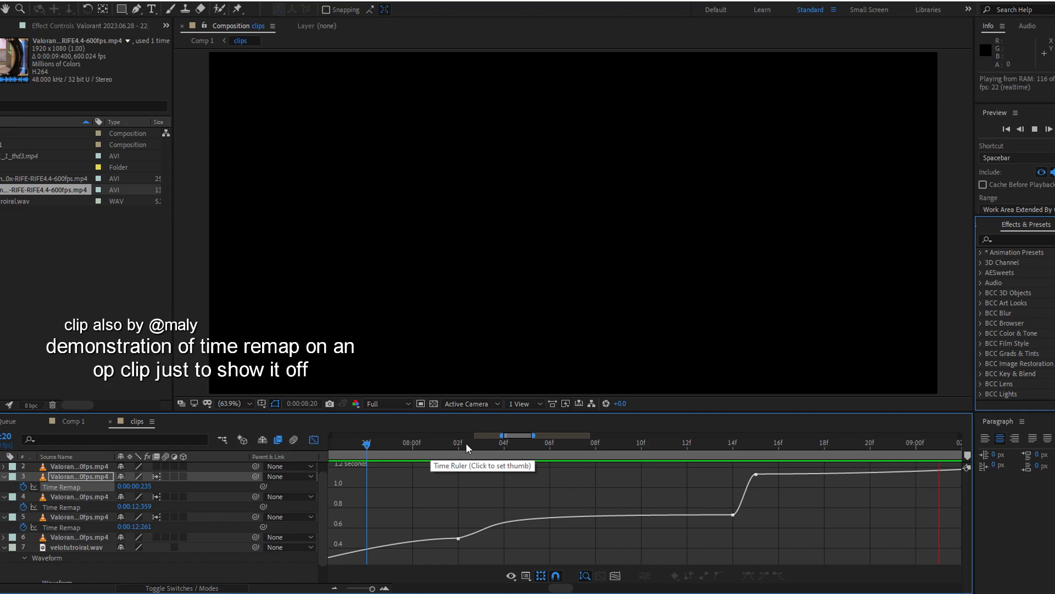
key("shift+F3")
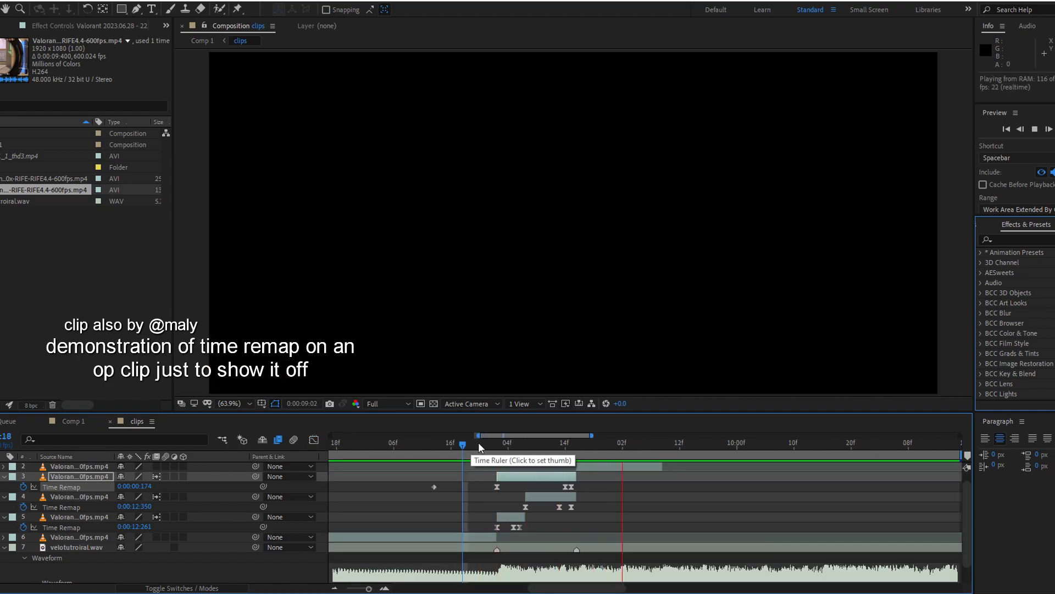
left_click(554, 442)
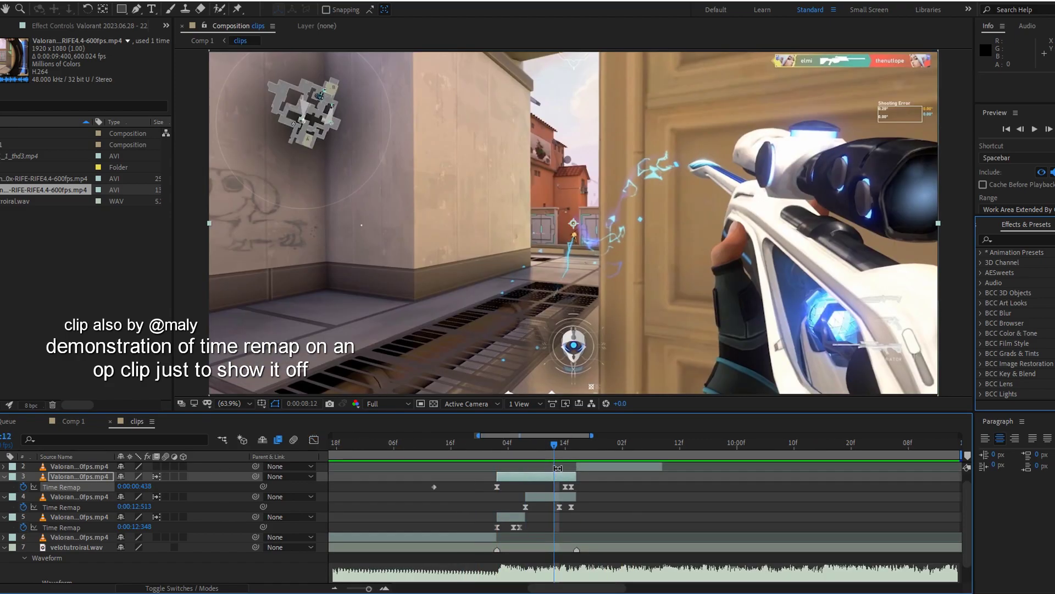
left_click(314, 440)
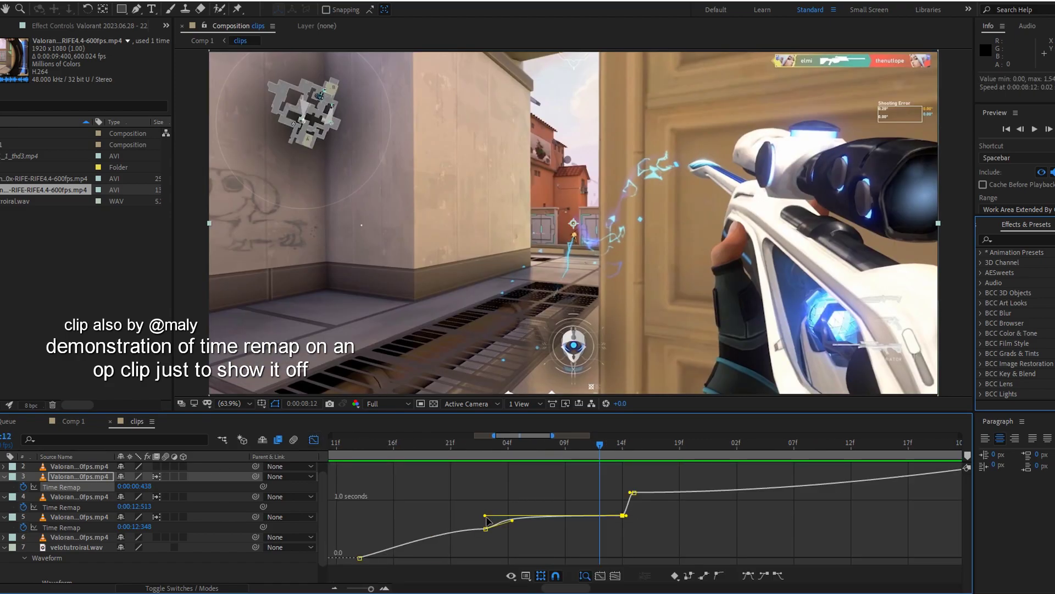
left_click_drag(486, 520, 486, 521)
key("space")
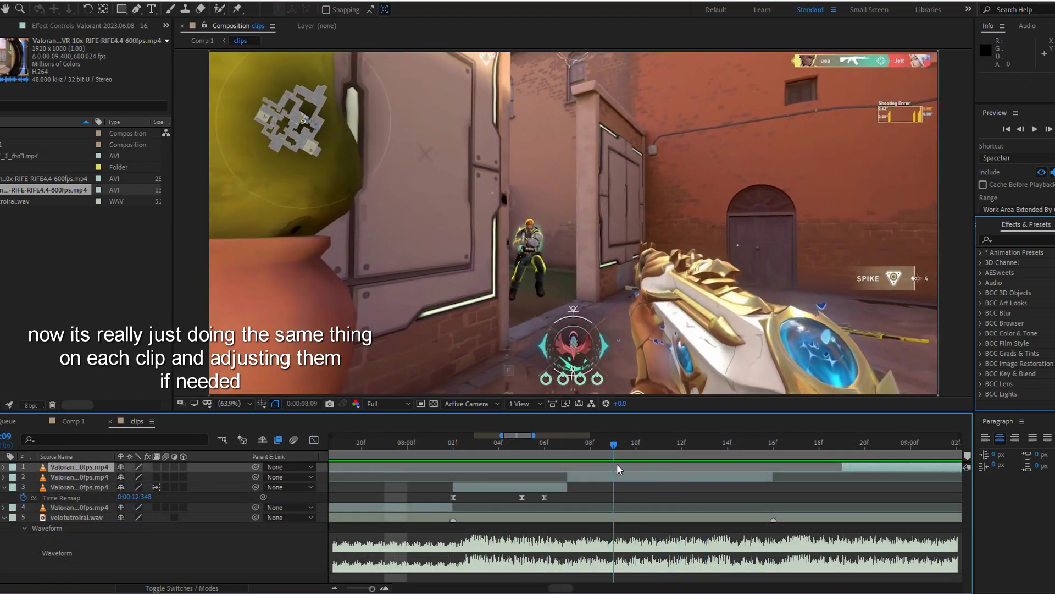
- Apply Easy Ease to layer 2's Time Remap keyframes and pull the end keyframe earlier
left_click(648, 476)
key("ctrl+alt+t")
key("i")
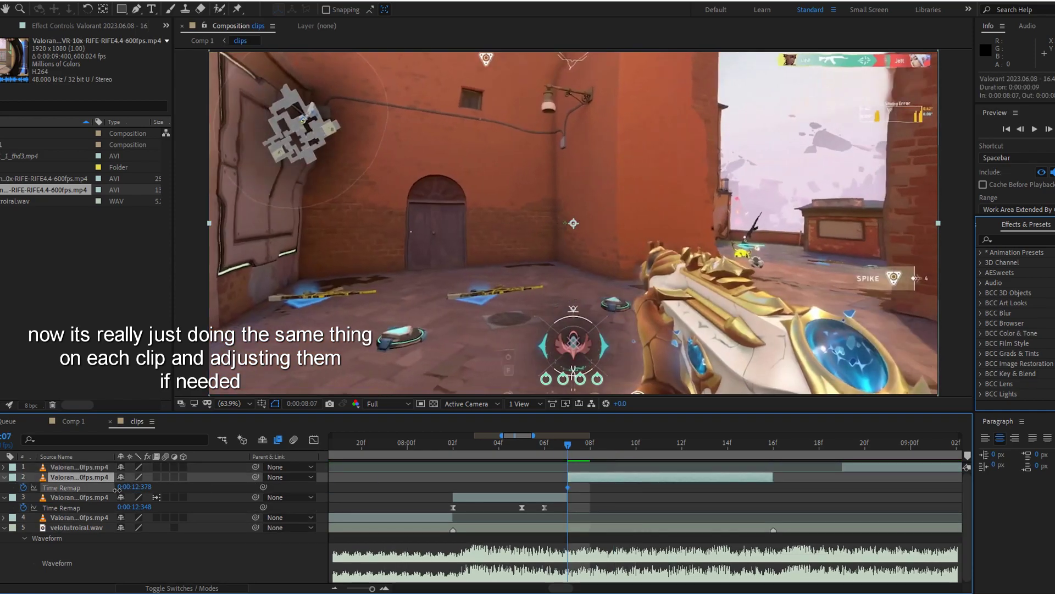
left_click_drag(568, 455, 681, 461)
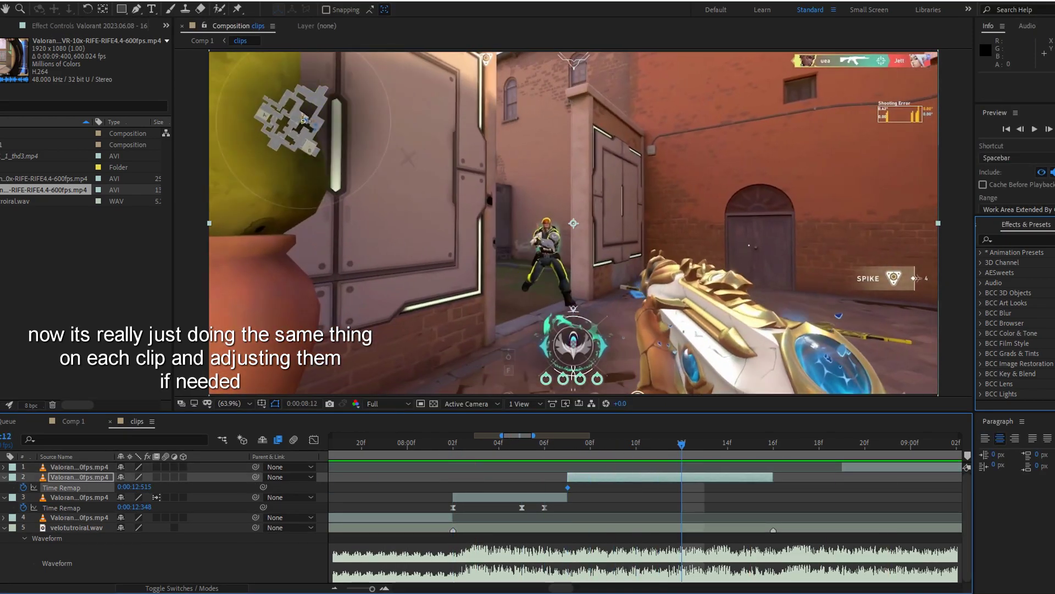
left_click_drag(804, 481, 538, 490)
key("F9")
left_click_drag(773, 487, 751, 487)
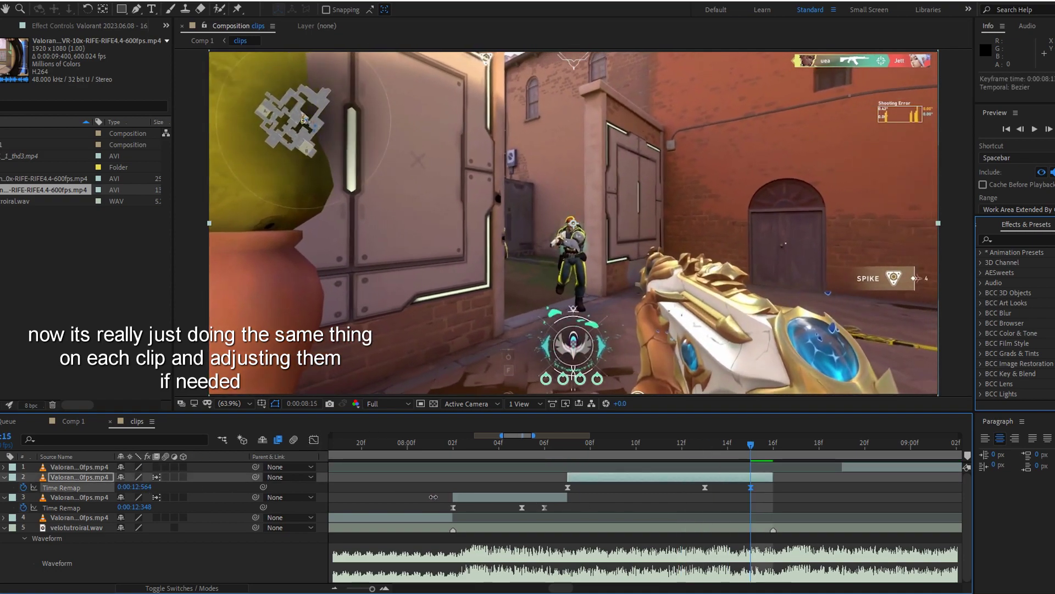
- Refine the speed curve's two middle keyframes, previewing around 08:05 until the ease is smooth
key("shift+F3")
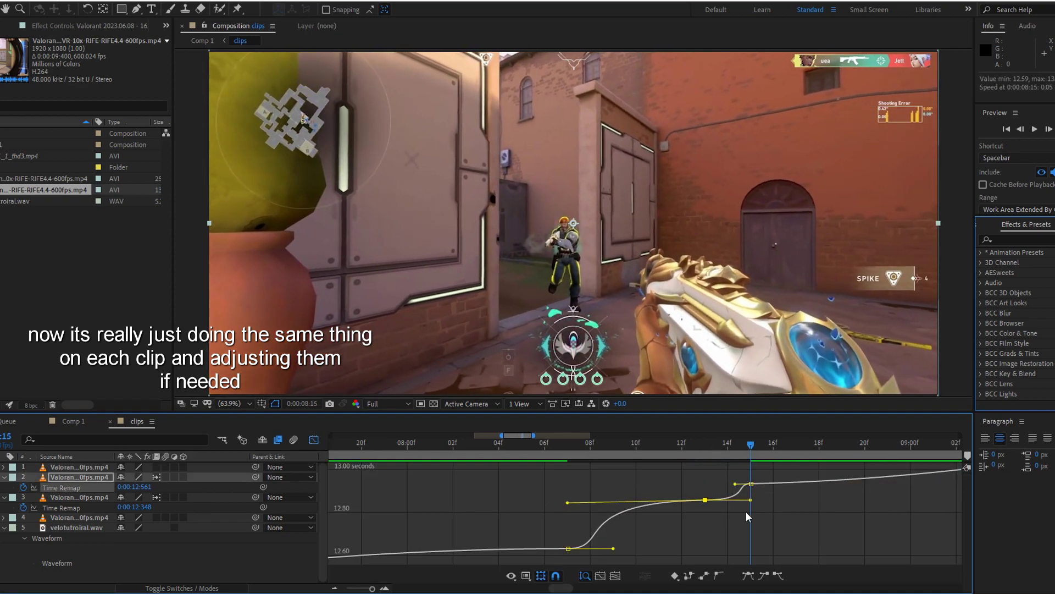
left_click(557, 448)
key("space")
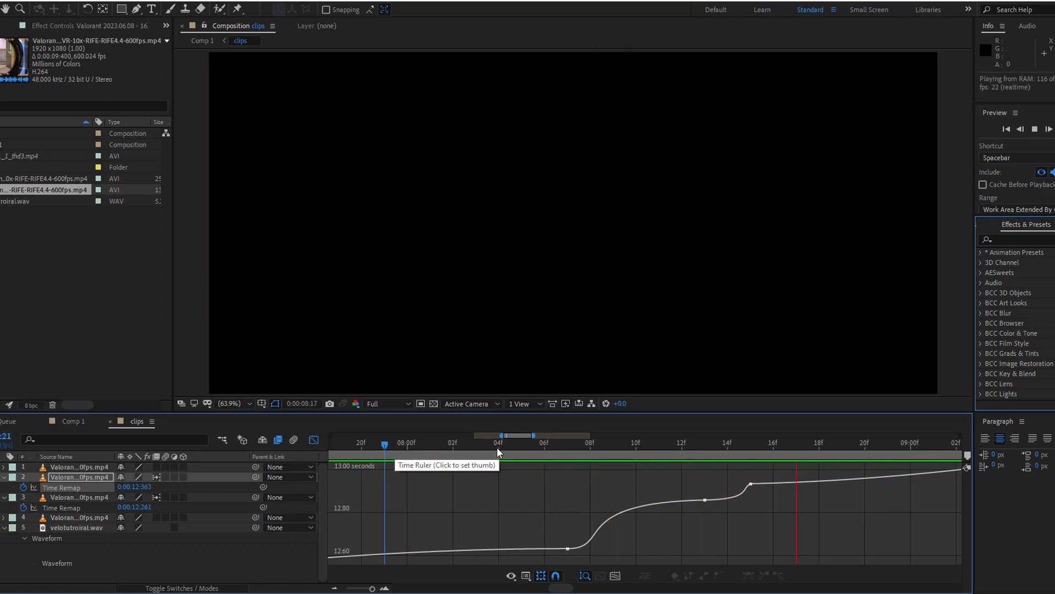
left_click(522, 443)
left_click(604, 524)
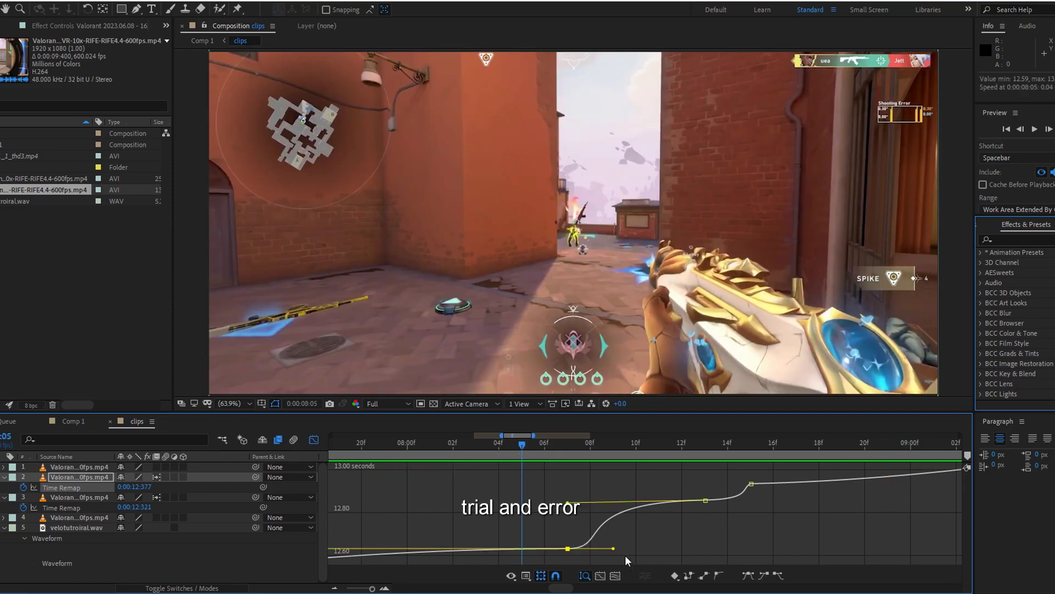
key("space")
left_click(567, 472)
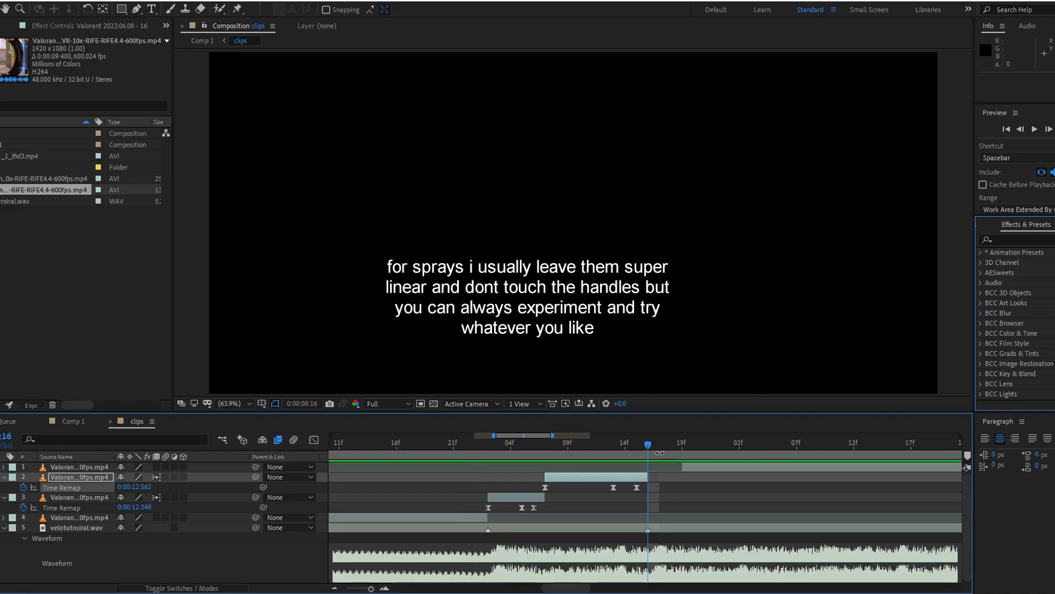
- Start the second spray clip at the playhead, move its end Time Remap keyframe later, and preview
left_click_drag(682, 467, 655, 467)
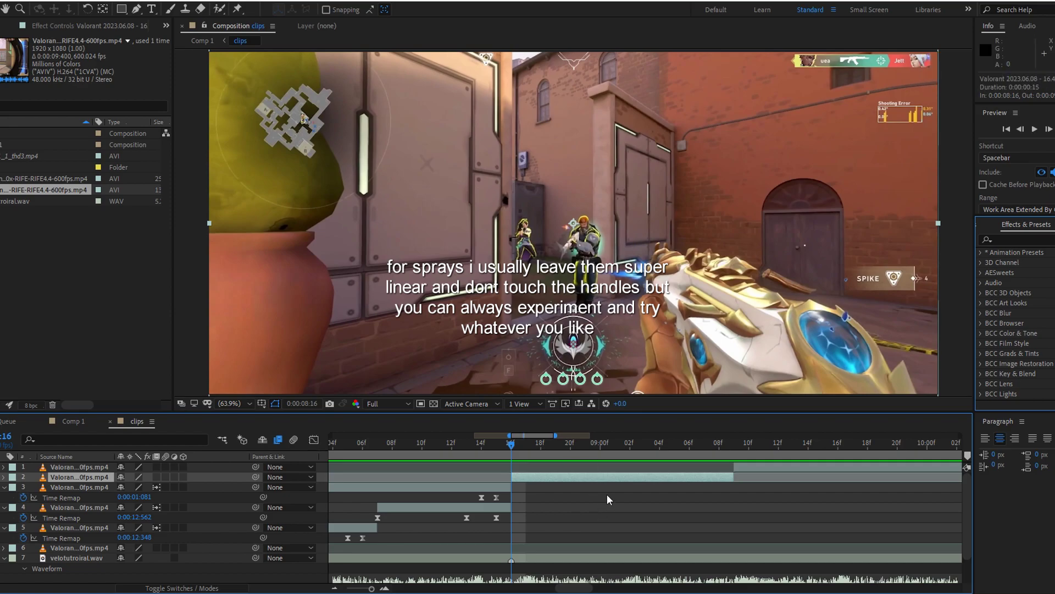
key("ctrl+alt+t")
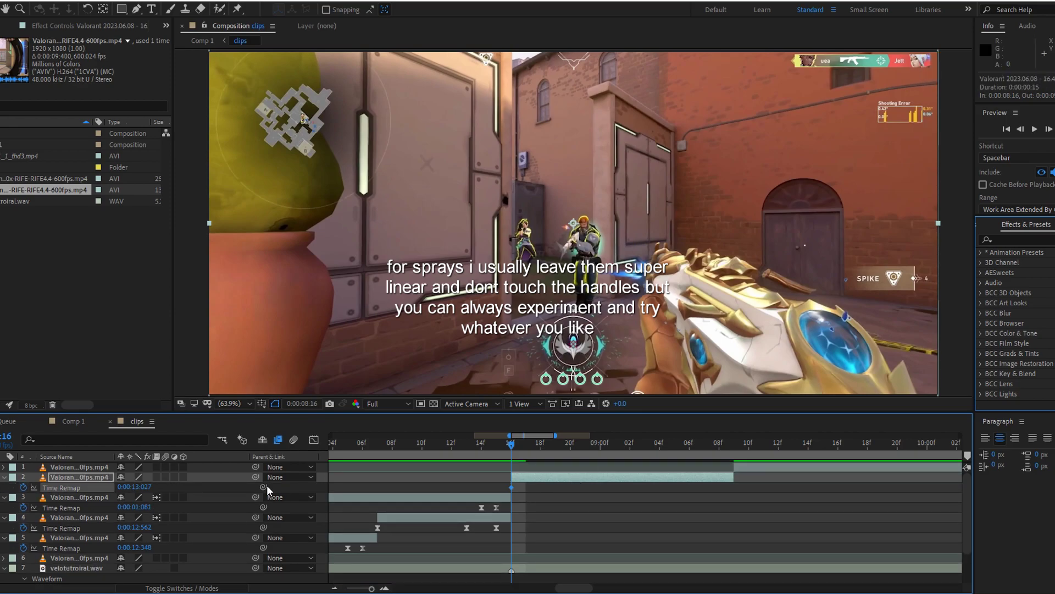
left_click_drag(598, 451, 719, 455)
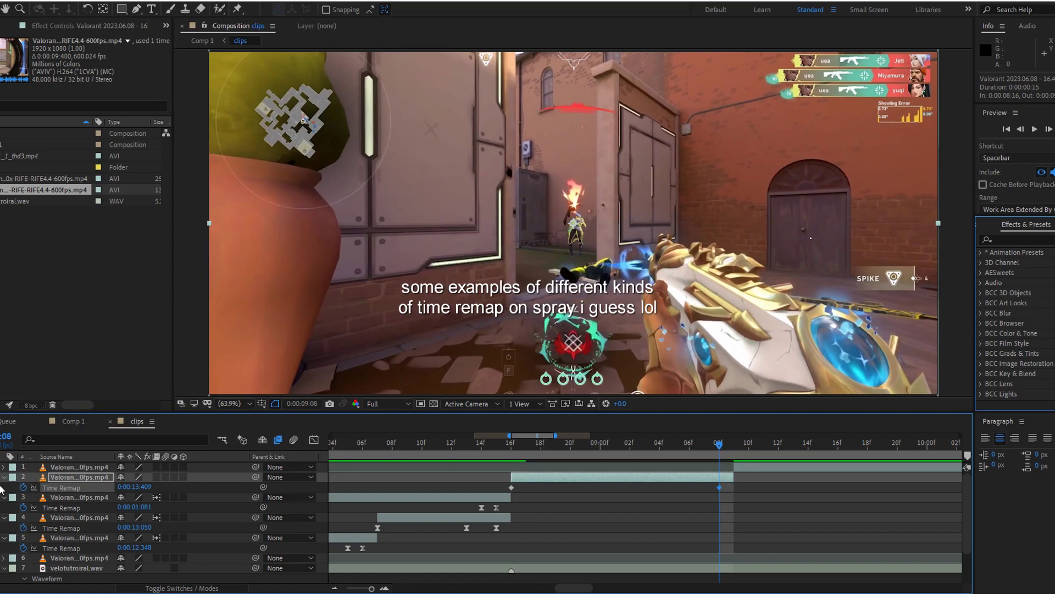
left_click_drag(718, 487, 897, 488)
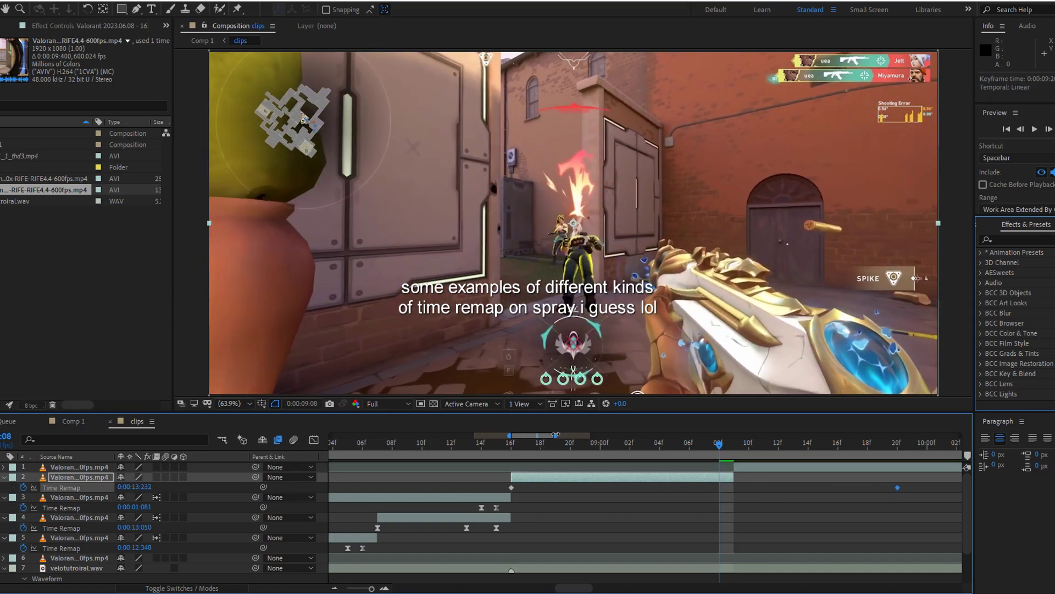
key("space")
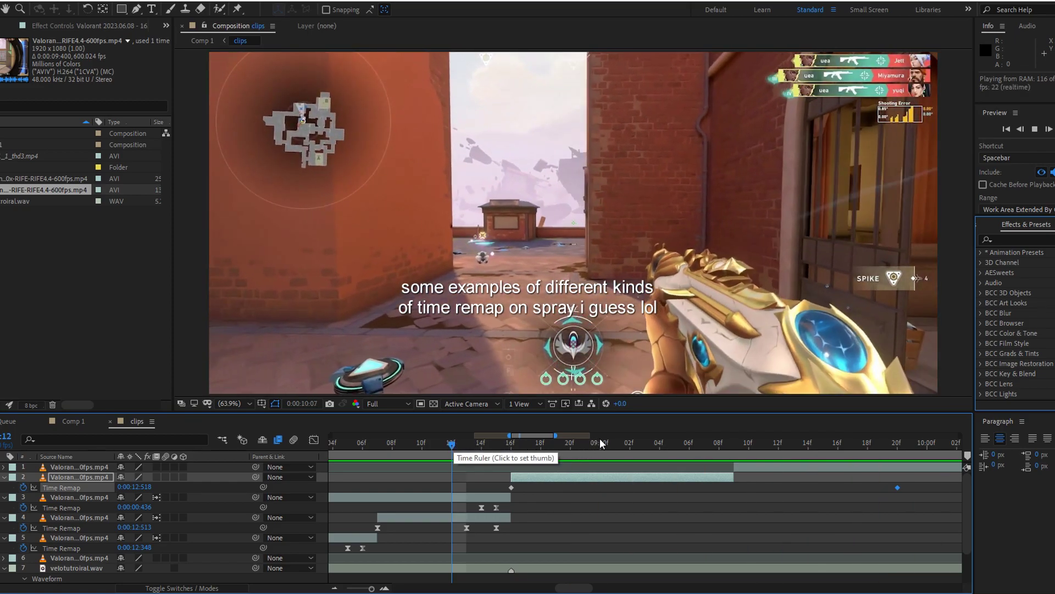
- Move the end keyframe back, re-preview at 08f, undo the last change, and show the Time Remap curve
left_click_drag(897, 487, 719, 488)
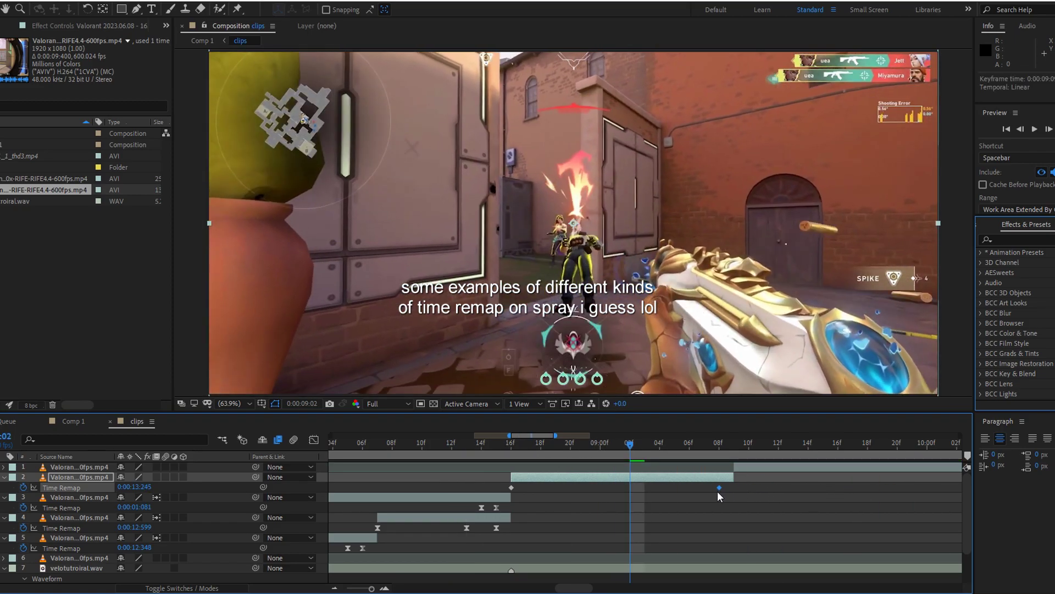
left_click(719, 444)
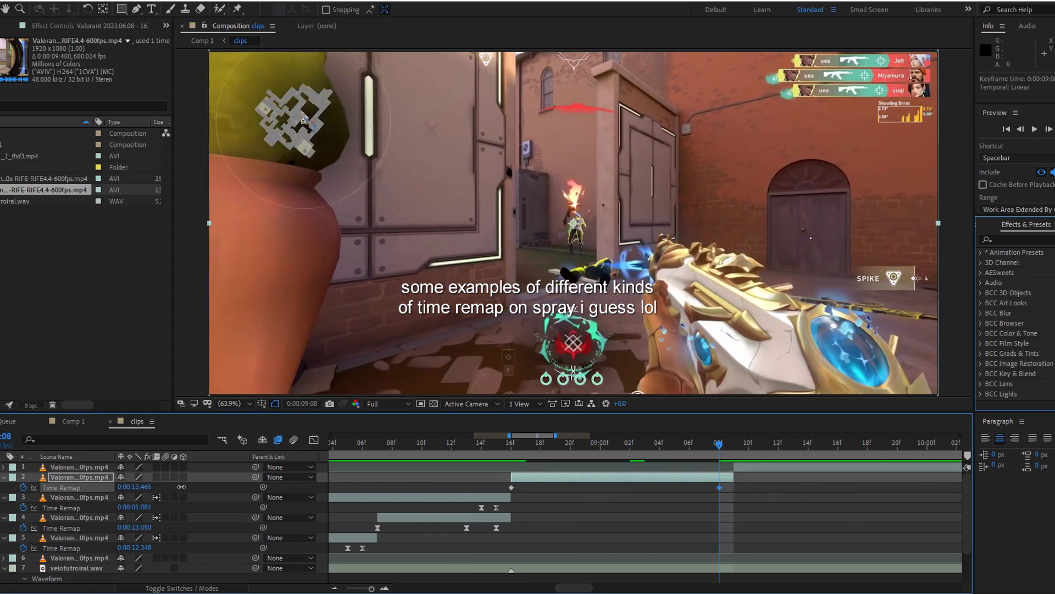
key("space")
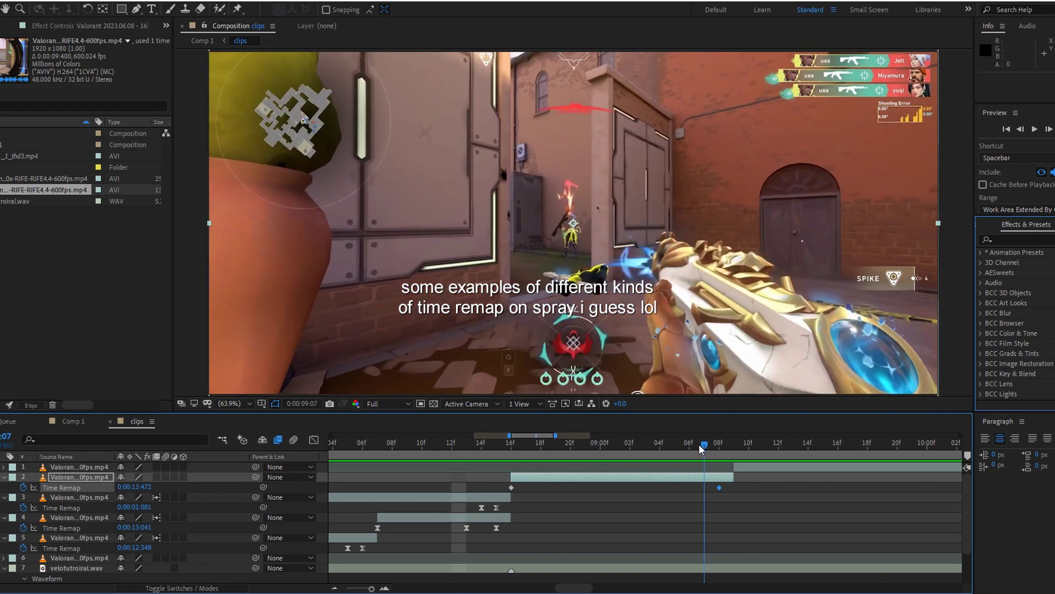
left_click(718, 444)
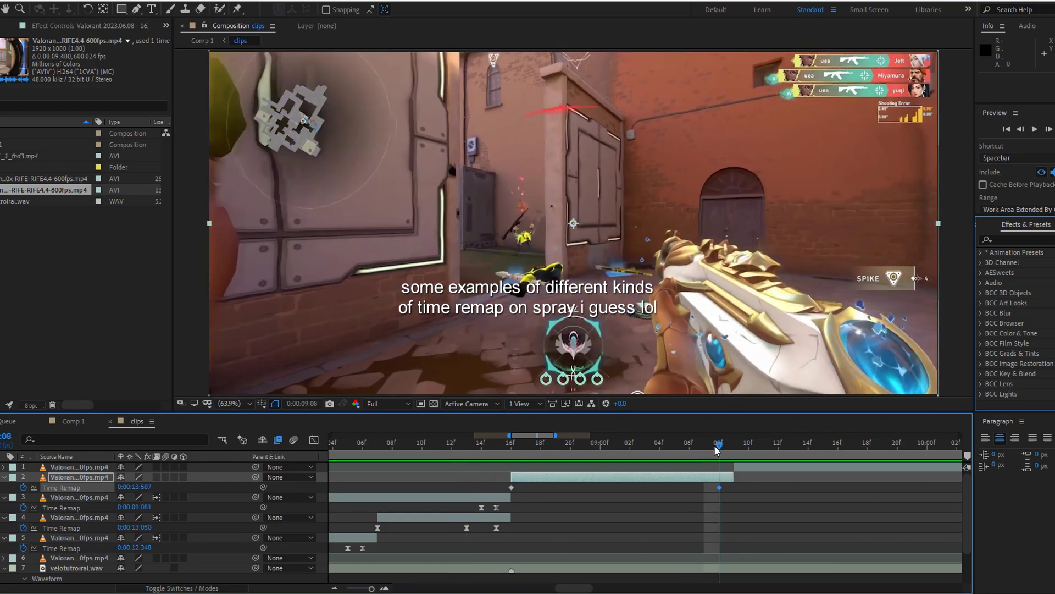
key("ctrl+z")
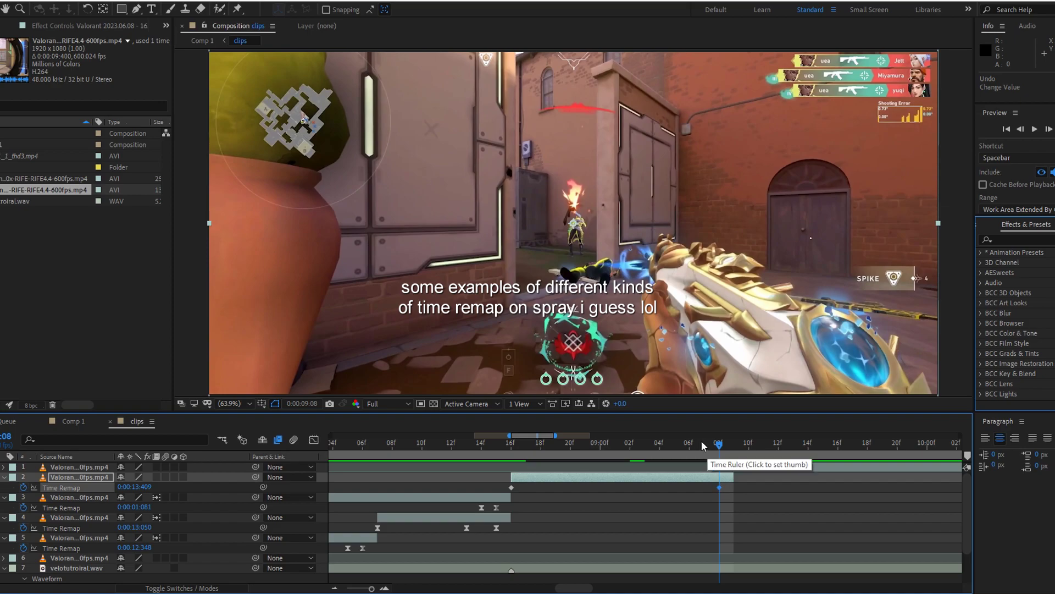
mouse_move(718, 445)
left_mouse_down()
mouse_move(413, 465)
mouse_move(652, 452)
mouse_move(715, 489)
left_mouse_up()
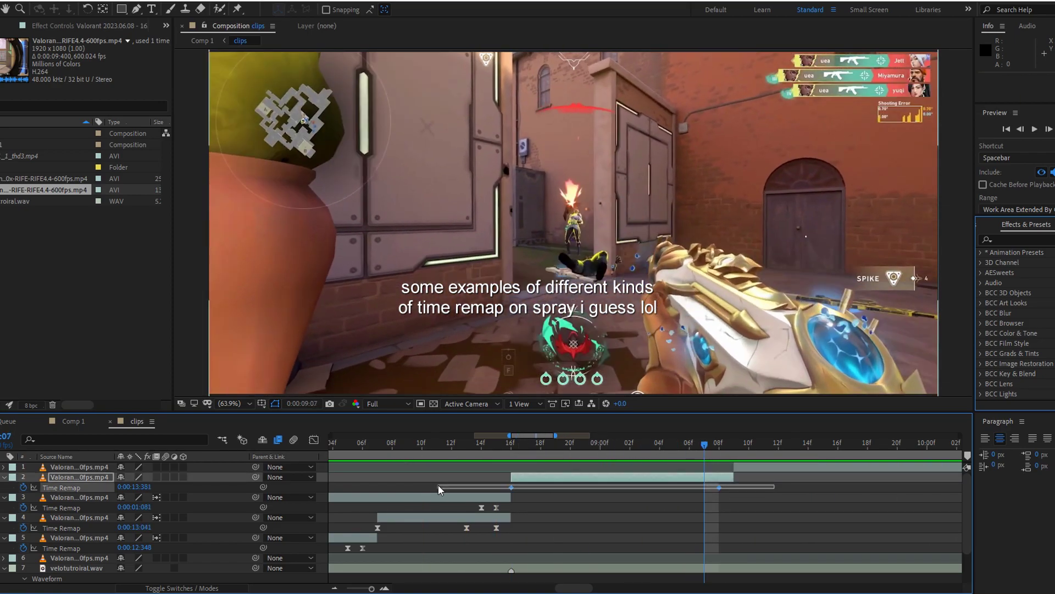
left_click(314, 440)
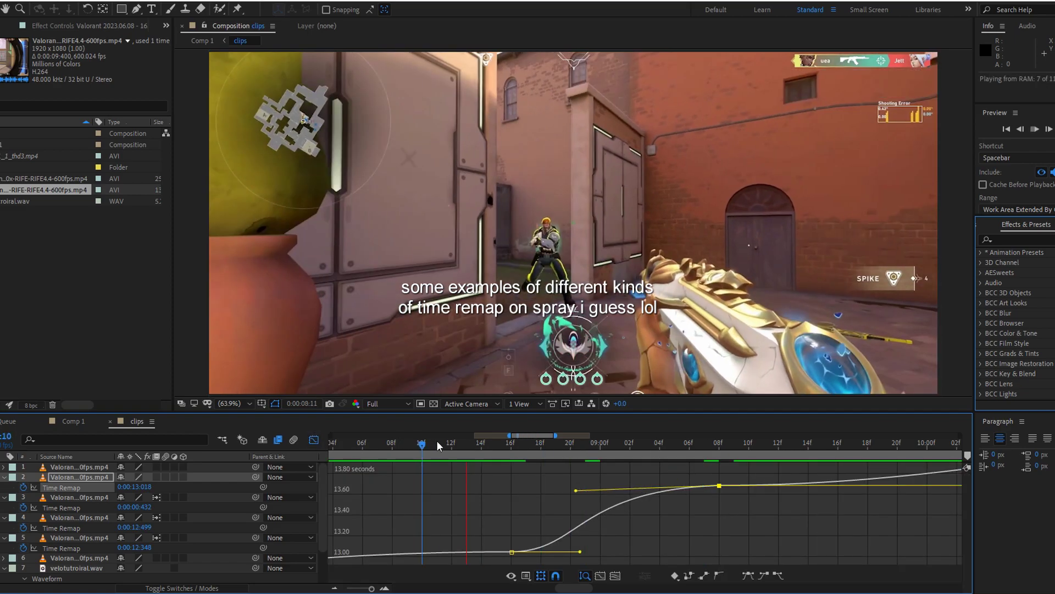
- Scrub back before the speed ramp and play the retimed spray clip twice
mouse_move(588, 446)
left_mouse_down()
mouse_move(422, 444)
mouse_move(481, 444)
left_mouse_up()
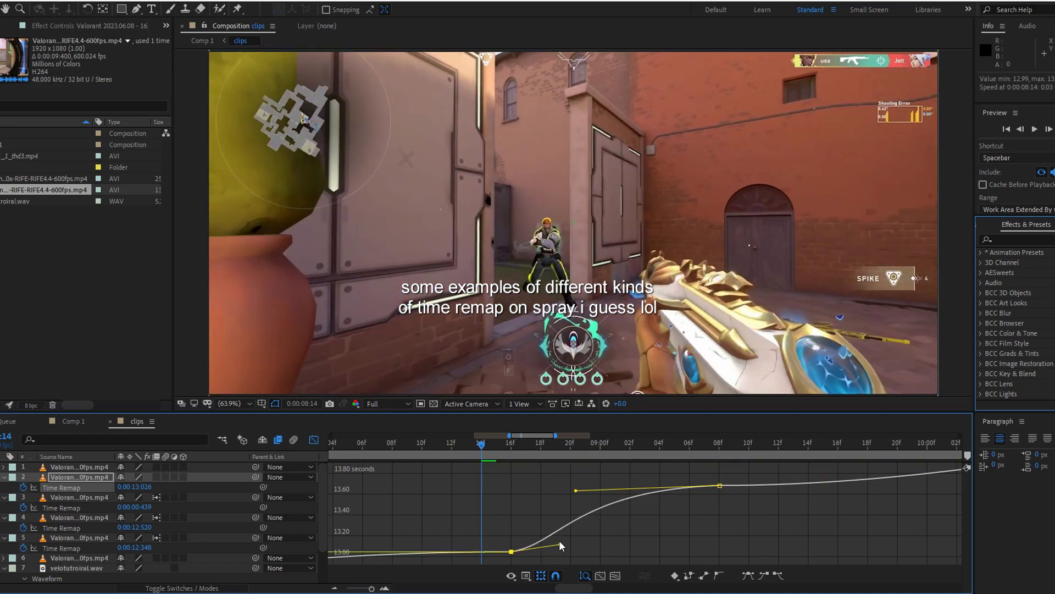
key("space")
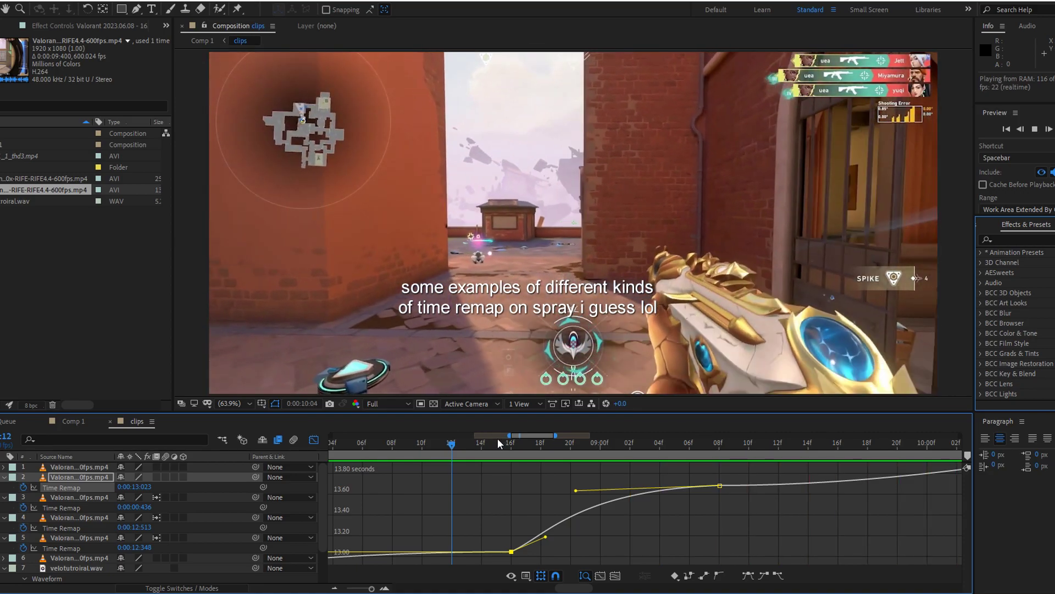
key("space")
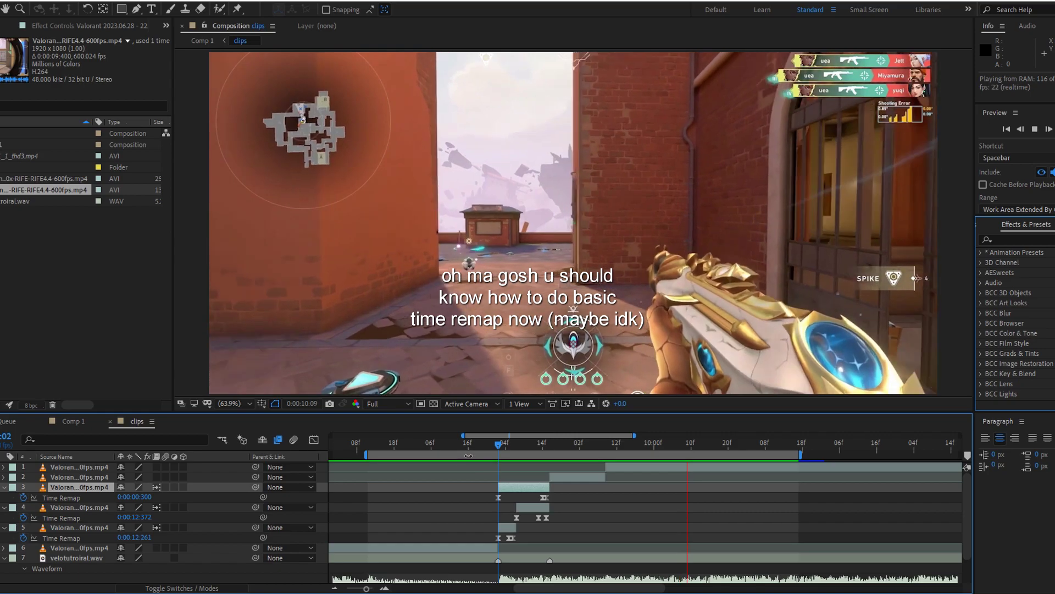
left_click(479, 445)
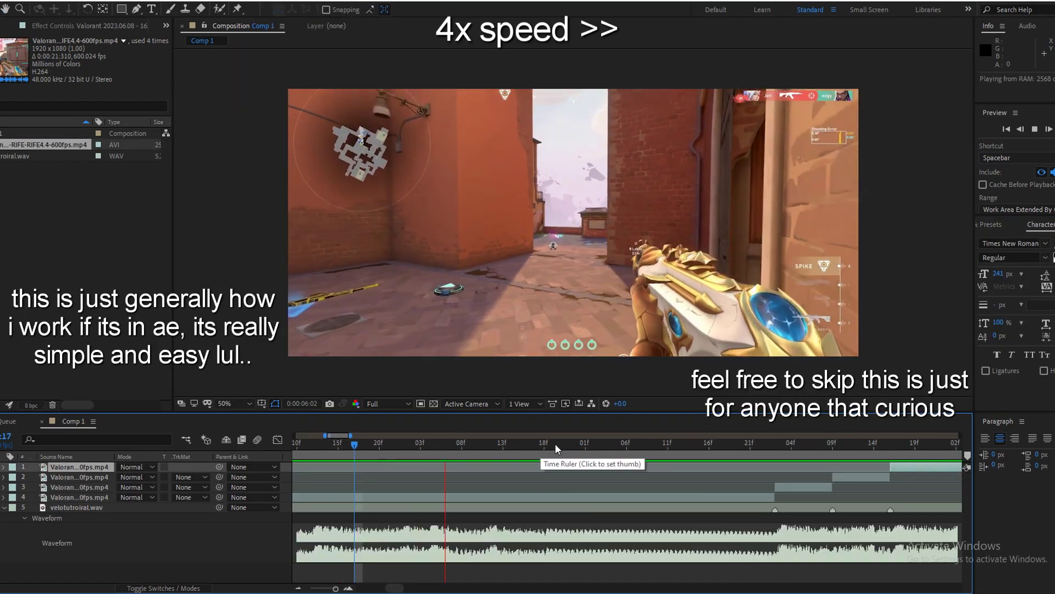
- Trim the fourth clip's in and out points with Alt+[ and Alt+], then enable Time Remap
left_click(577, 499)
key("alt+bracketleft")
scroll(577, 499, "left", 3)
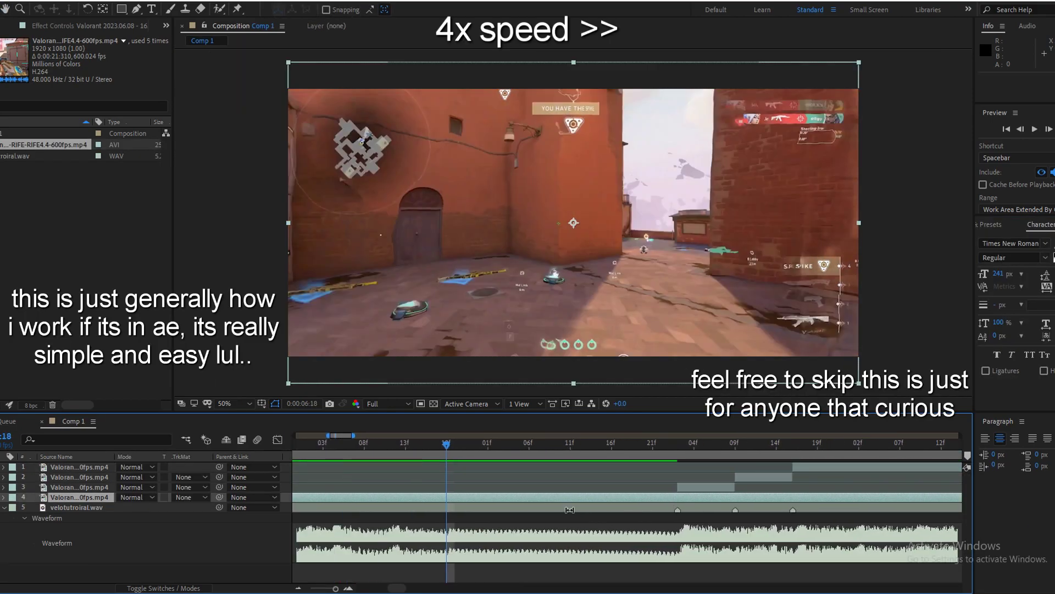
left_click(671, 444)
key("alt+bracketright")
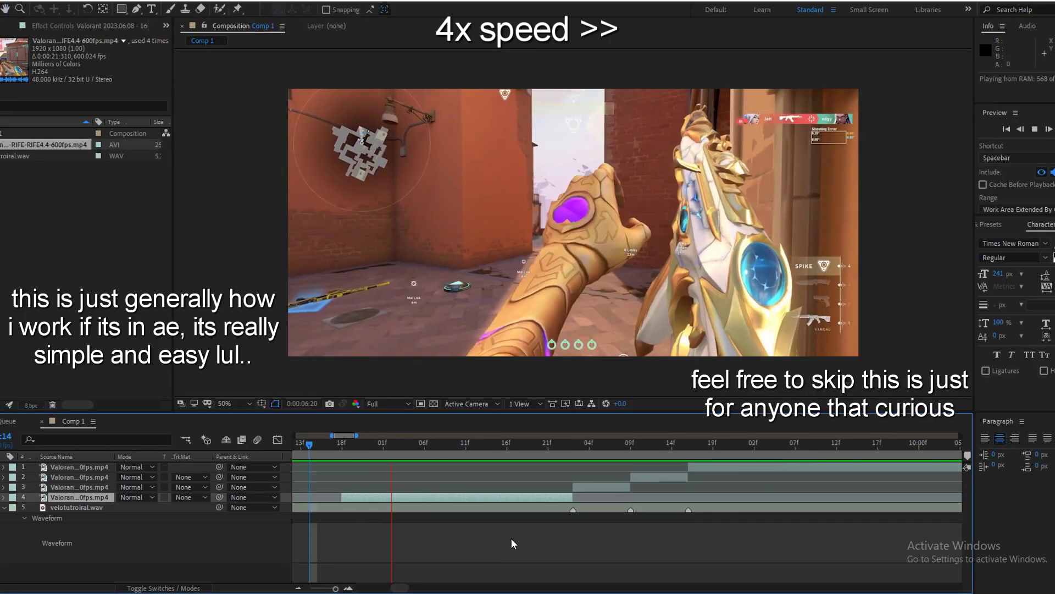
key("ctrl+alt+t")
- Raise the Time Remap value at a later frame, Easy Ease both keyframes, and nudge the second later
left_click(525, 459)
left_click_drag(525, 460, 633, 474)
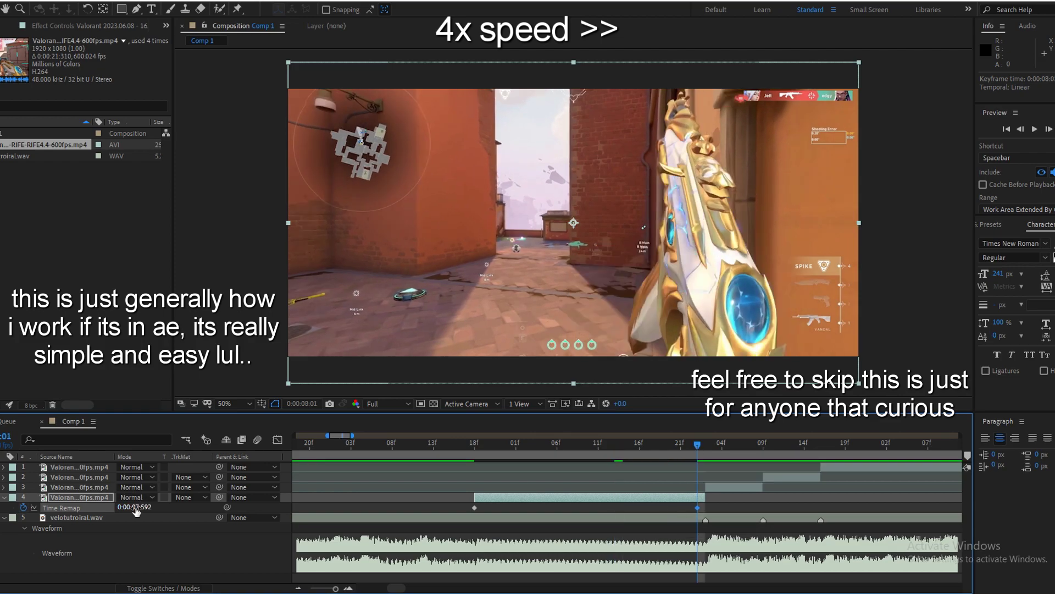
left_click_drag(137, 507, 165, 507)
key("F9")
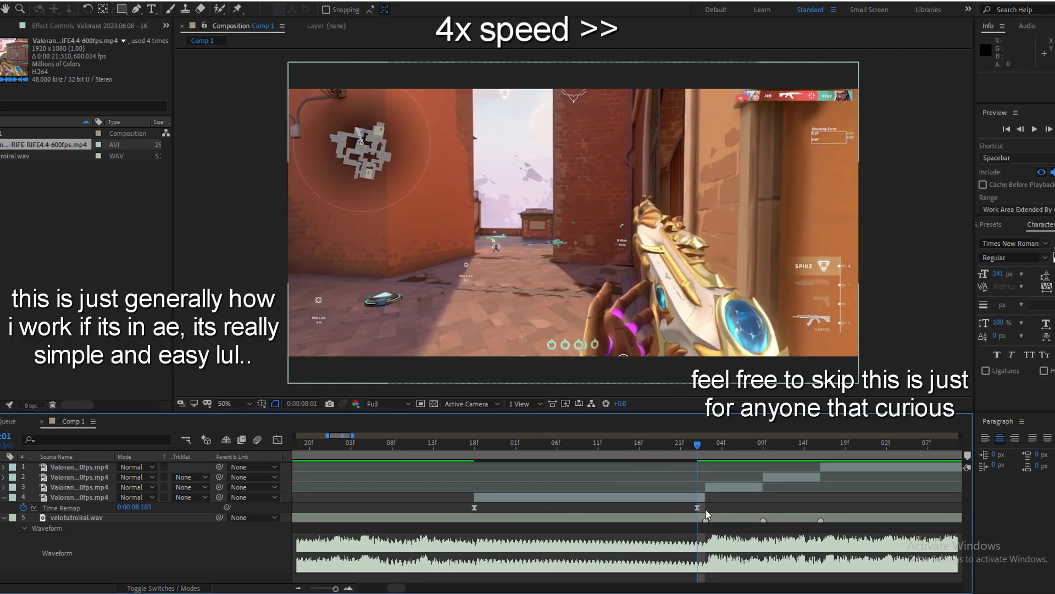
left_click_drag(697, 507, 705, 507)
left_click(177, 588)
key("shift+F3")
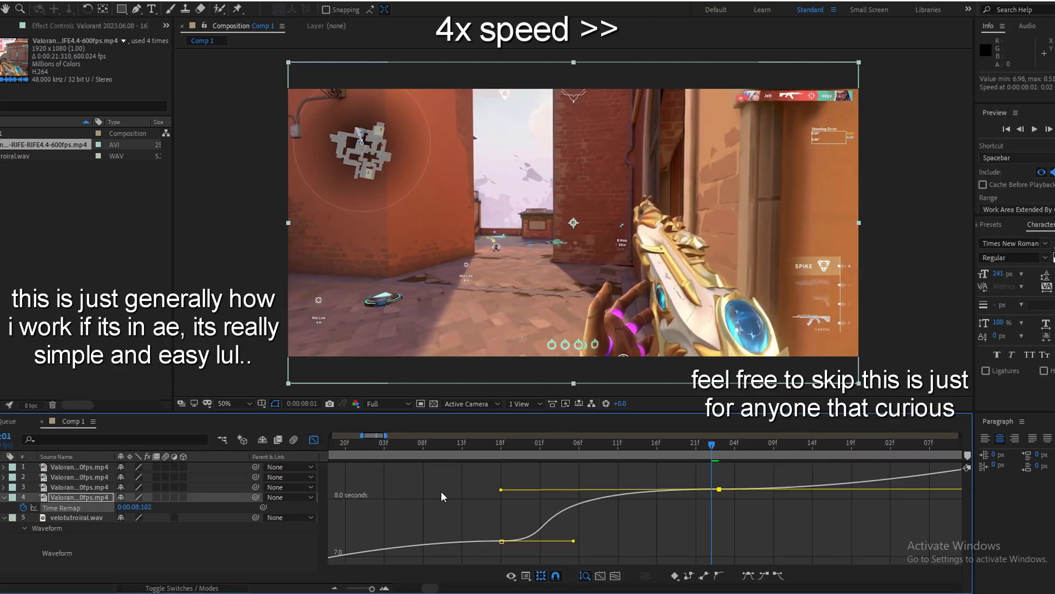
key("shift+F3")
- Shape both keyframes' ease handles in the Graph Editor into a smooth ramp and preview it
left_click_drag(483, 444, 501, 443)
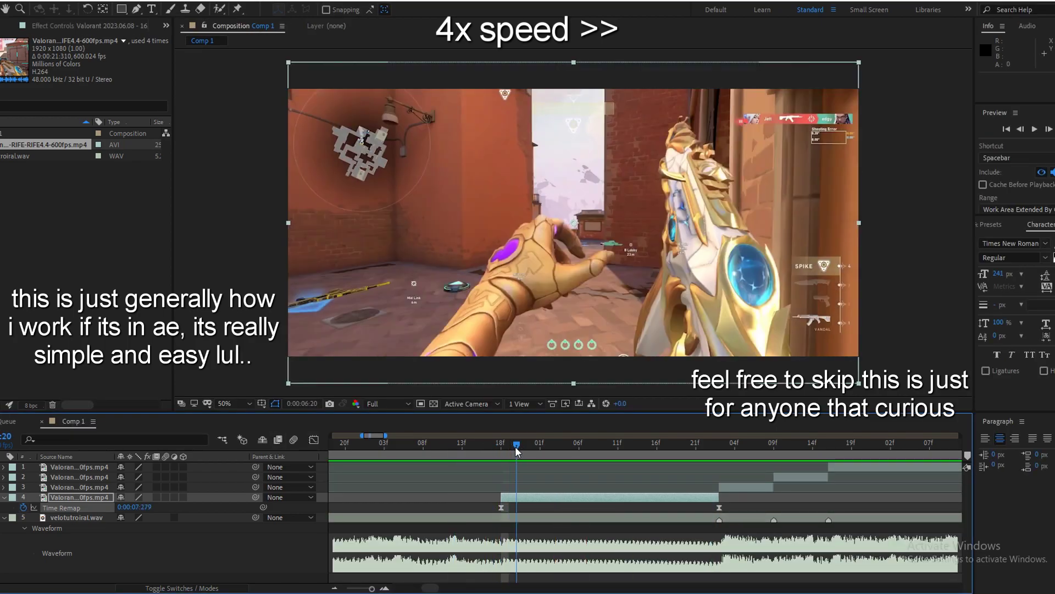
left_click(313, 439)
left_click_drag(559, 505, 542, 541)
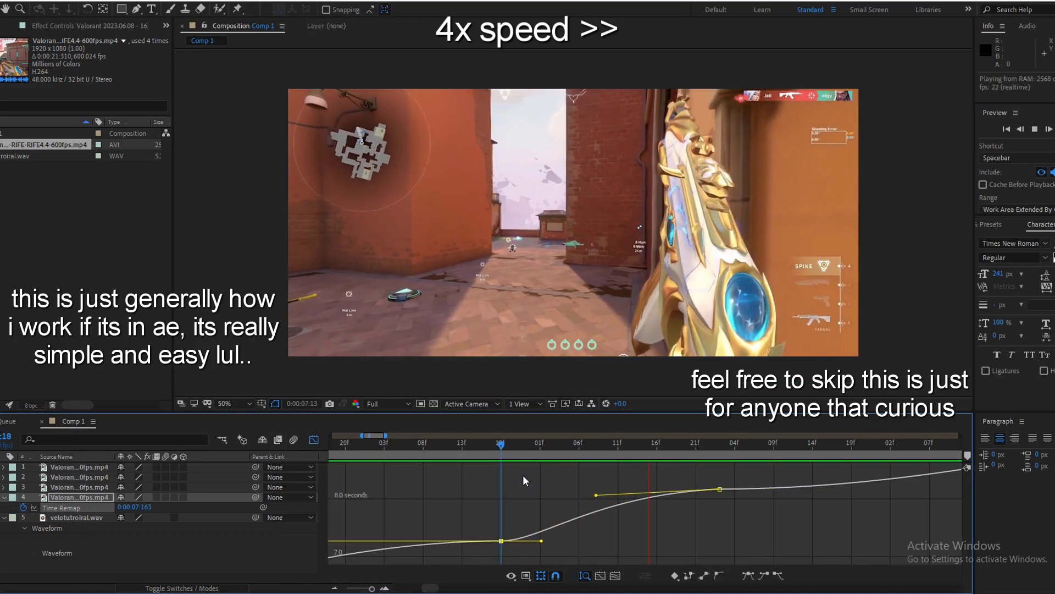
left_click_drag(596, 495, 558, 499)
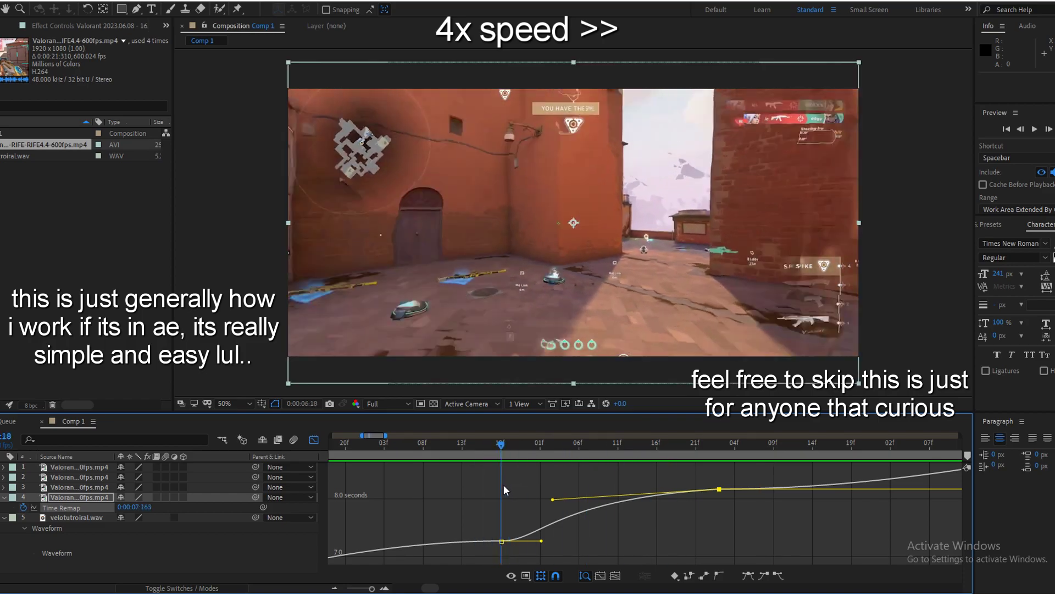
left_click_drag(501, 541, 501, 540)
left_click(640, 542)
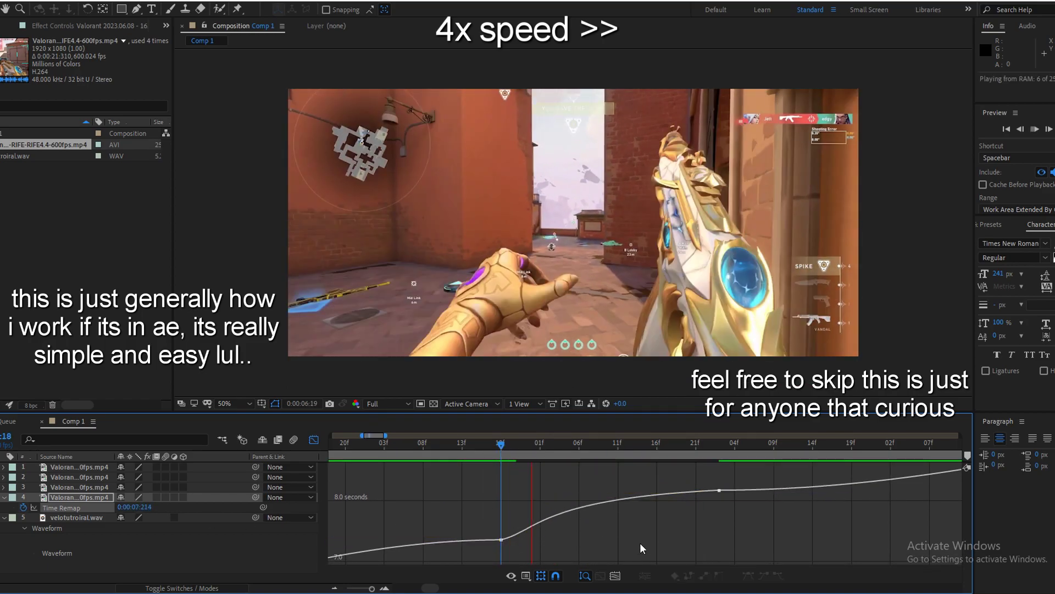
key("space")
key("shift+F3")
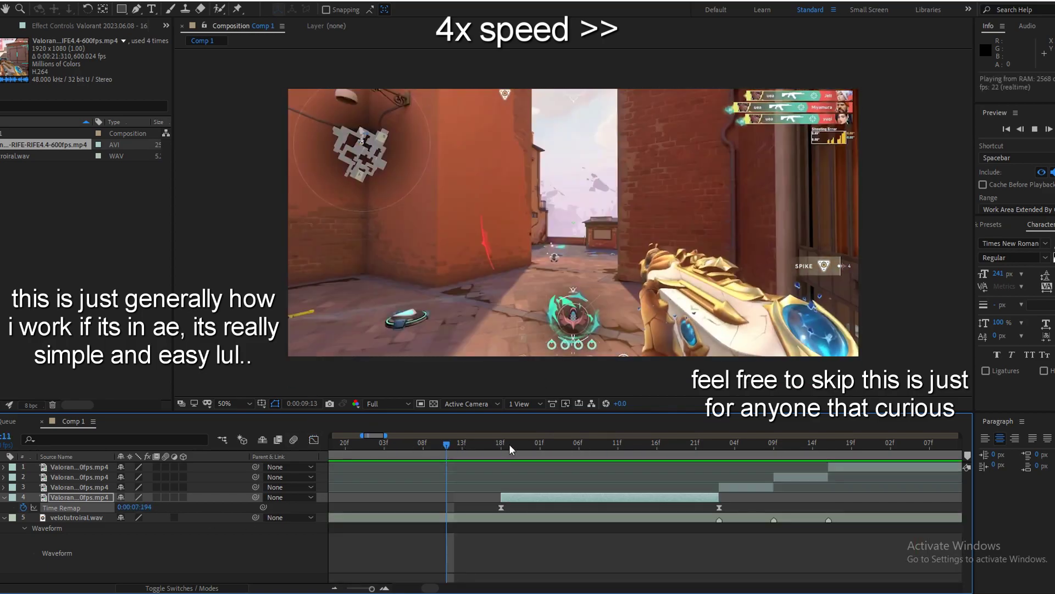
key("space")
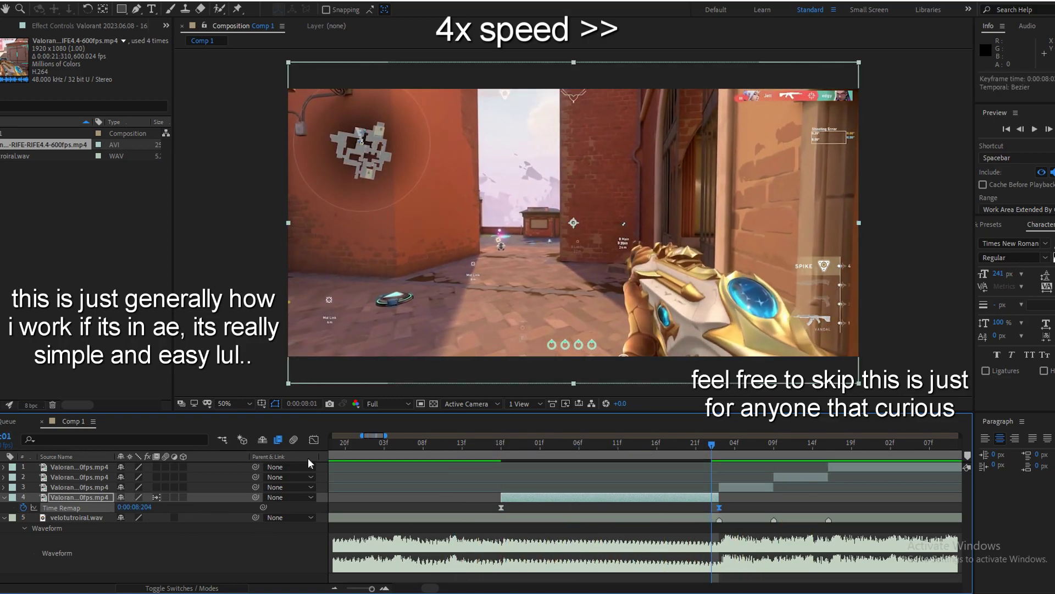
left_click(314, 440)
left_click_drag(443, 443, 719, 443)
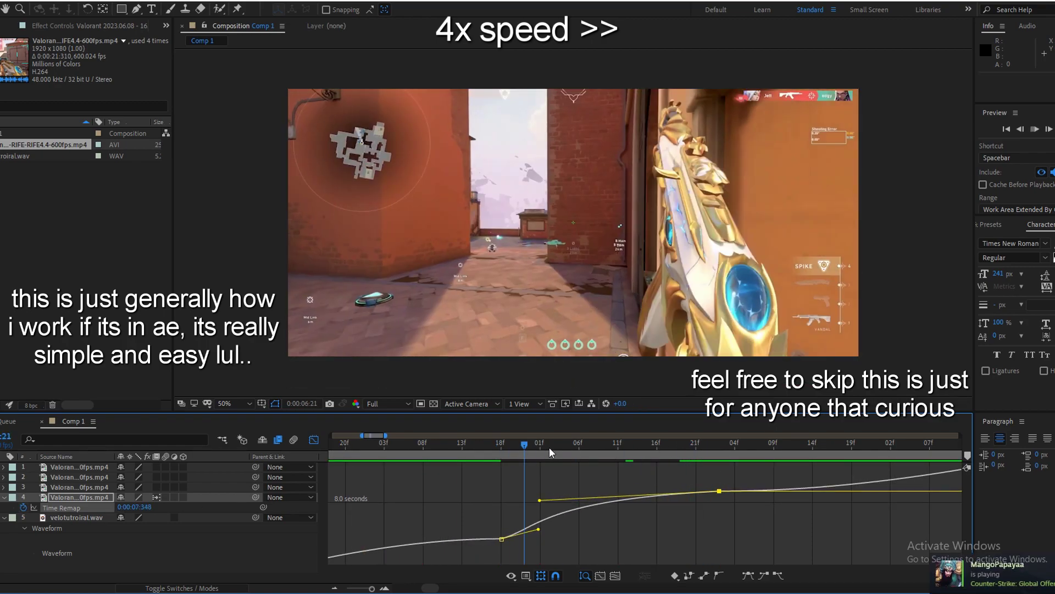
- Set the fourth clip's Opacity to 0%
key("shift+F3")
key("t")
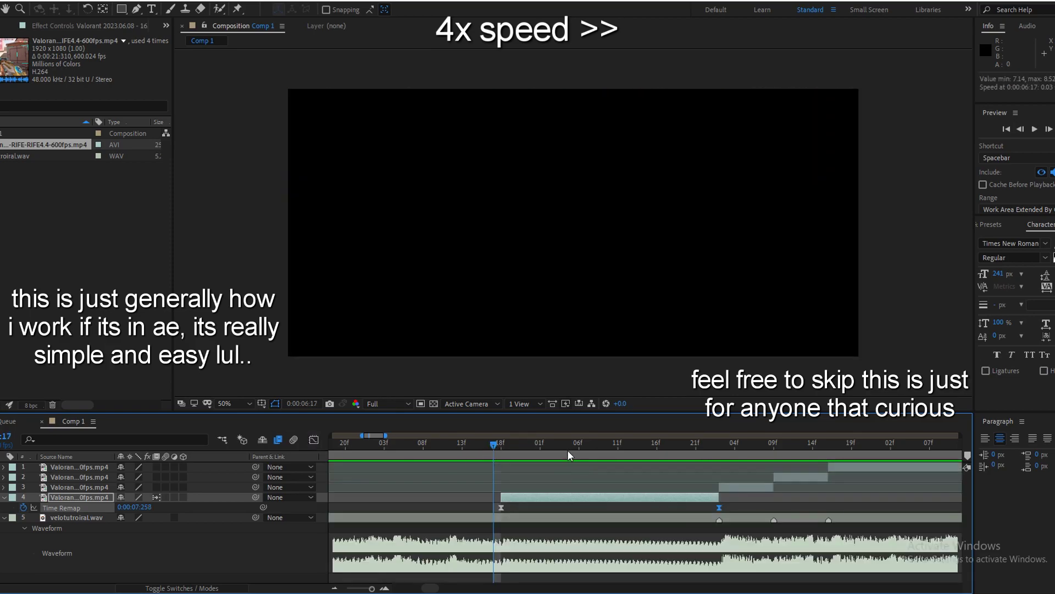
key("space")
key("space")
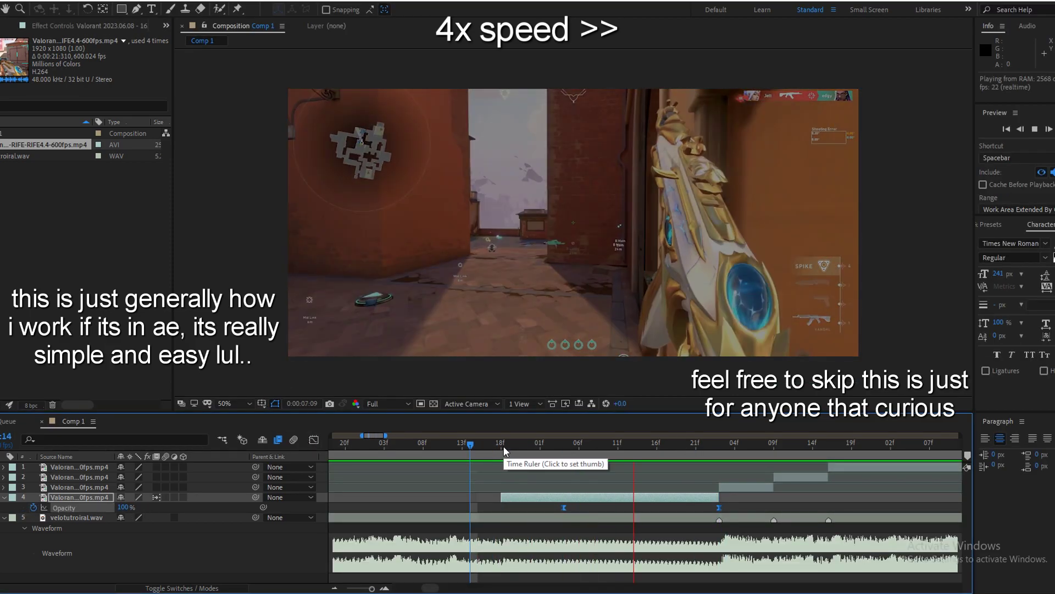
- Enable Time Remap on the third clip and add keyframes one frame apart with Alt+Shift+T
left_click(473, 443)
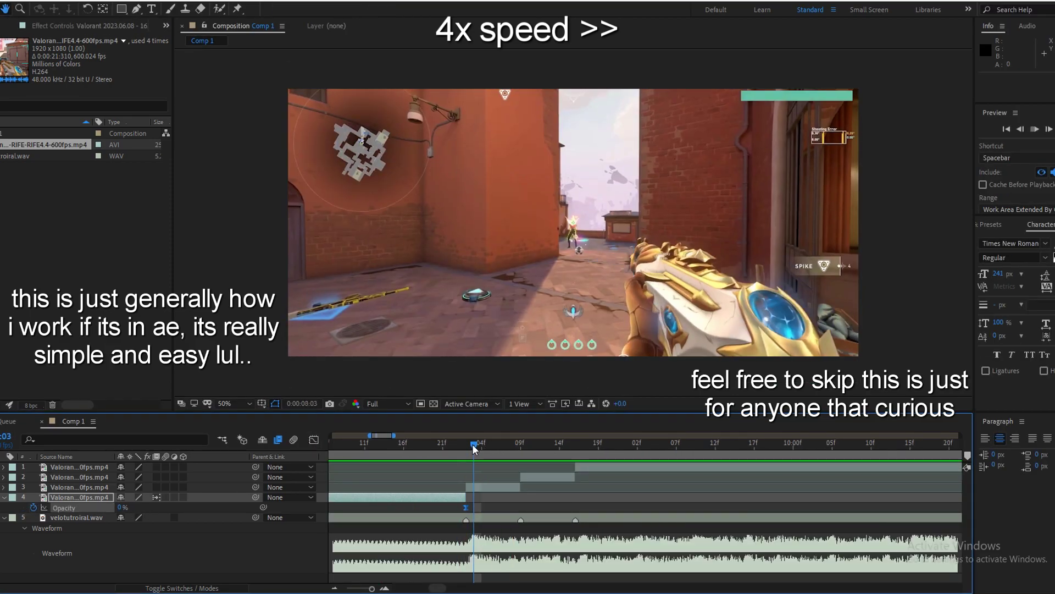
left_click(476, 487)
key("ctrl+alt+t")
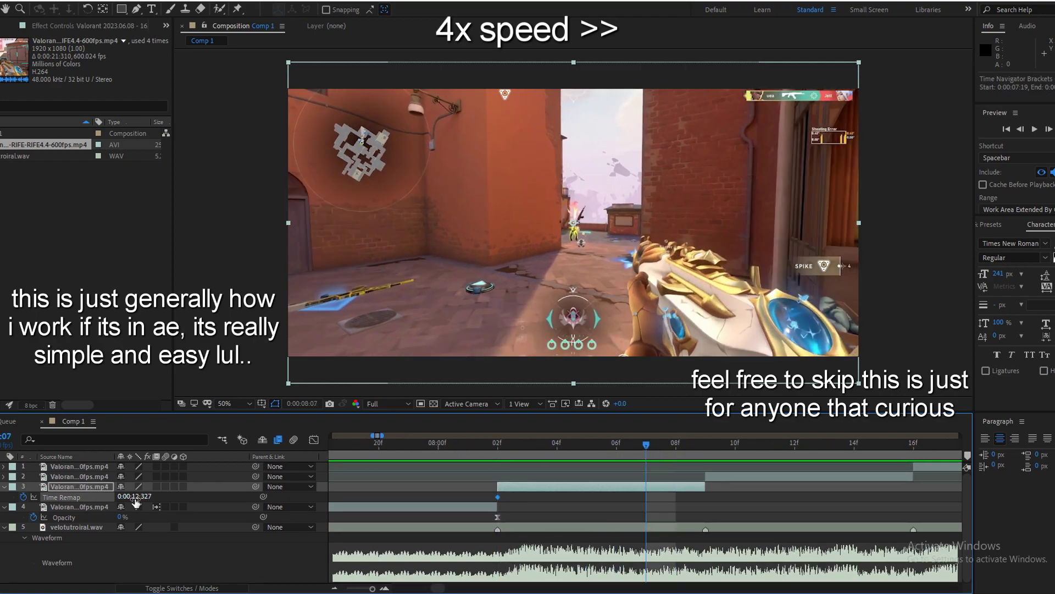
key("alt+shift+t")
key("Page_Down")
key("alt+shift+t")
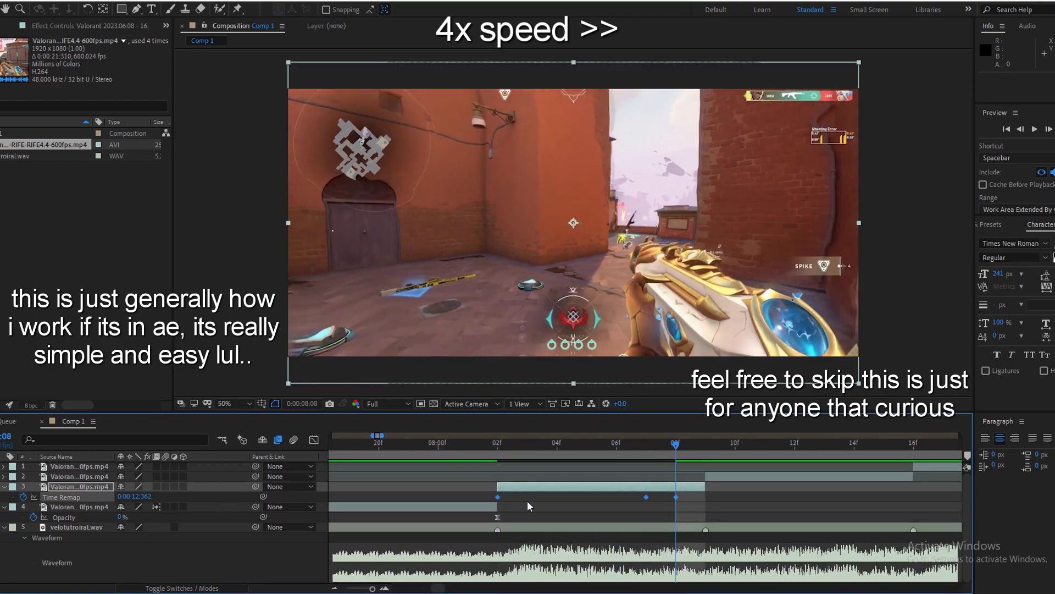
left_click(314, 439)
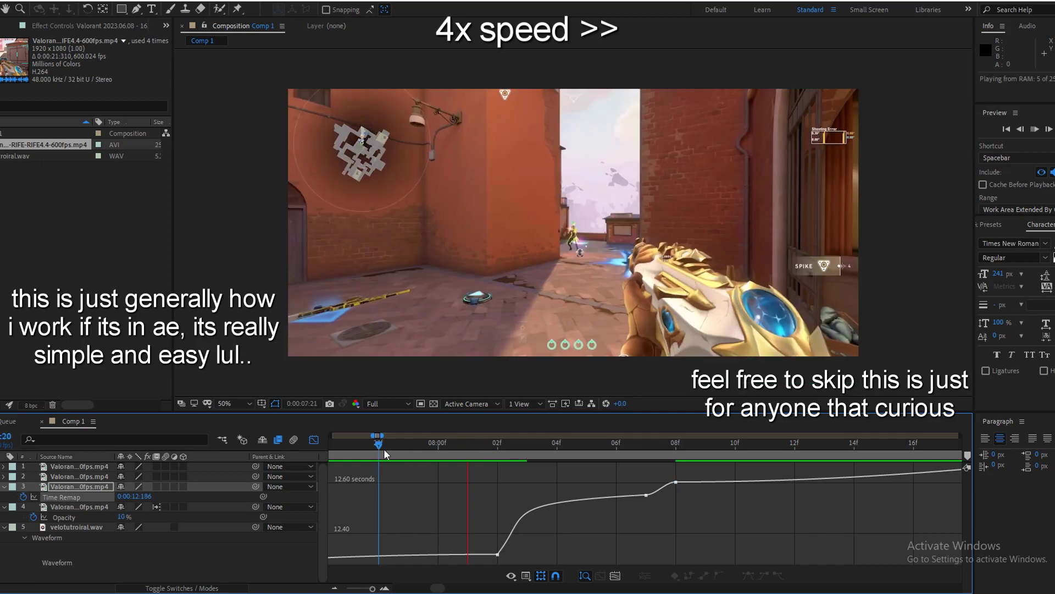
key("shift+F3")
left_click(679, 458)
- Reveal Time Remap on the second clip and add keyframes at 13f and 15f
key("ctrl+shift+d")
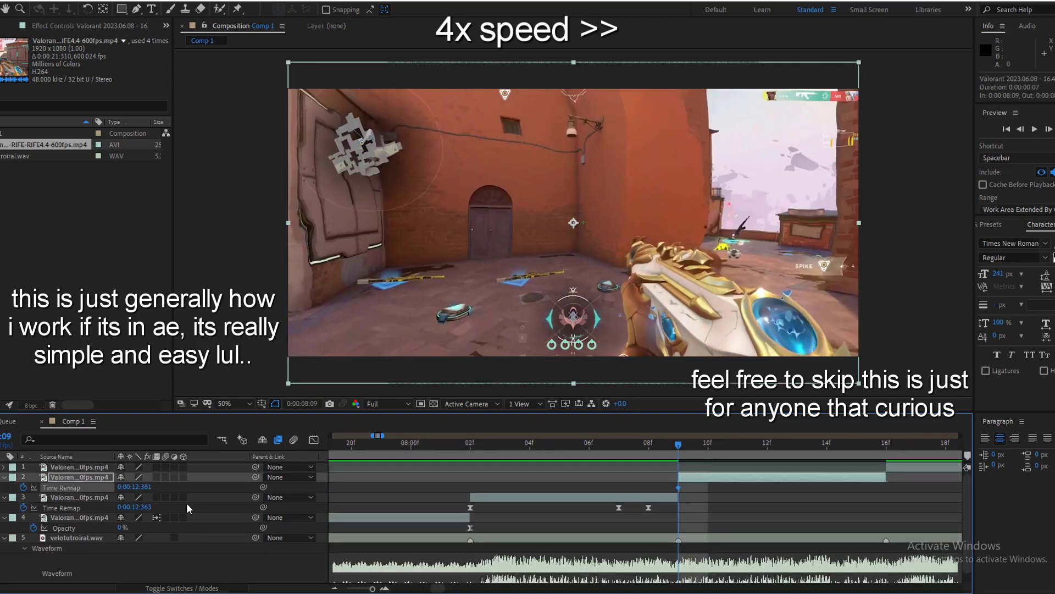
left_click_drag(576, 450, 551, 455)
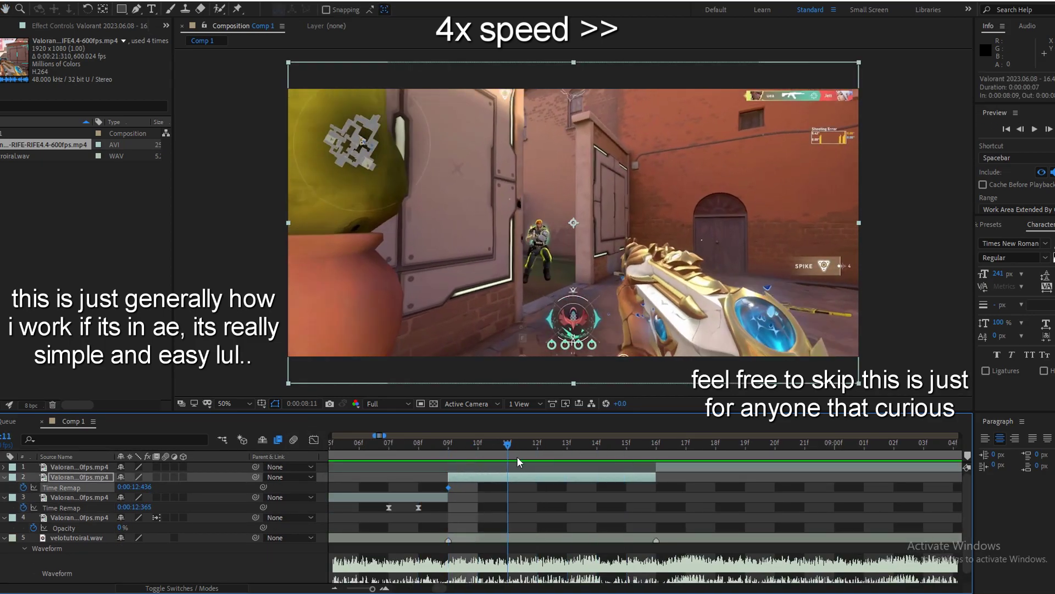
key("Page_Down")
left_click_drag(135, 486, 236, 488)
key("Page_Down")
key("Page_Down")
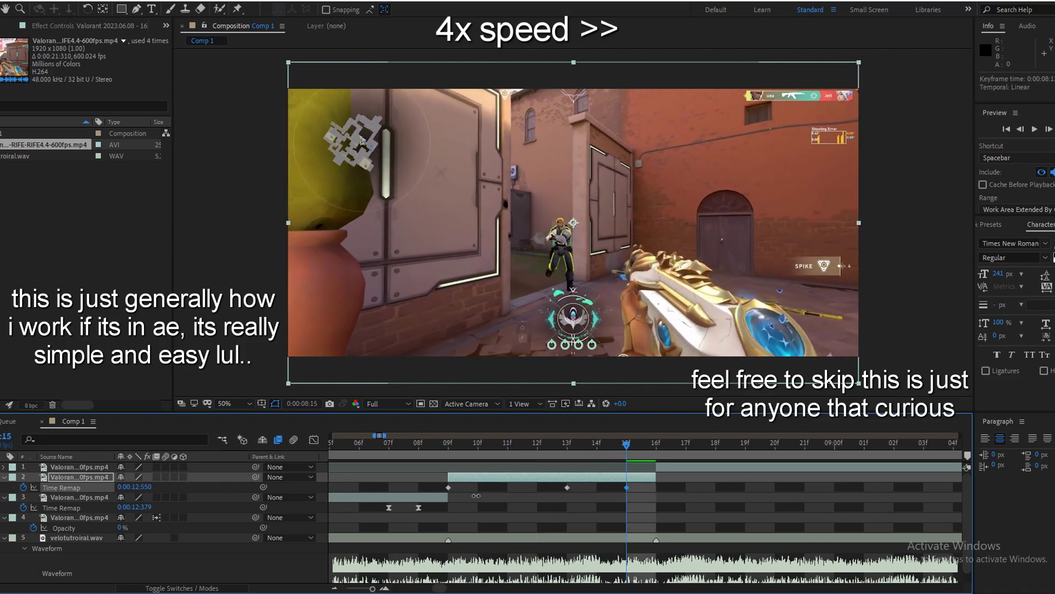
- Select all the keyframes in the speed graph and RAM-preview the ramp repeatedly, ending on layer bars
key("shift+F3")
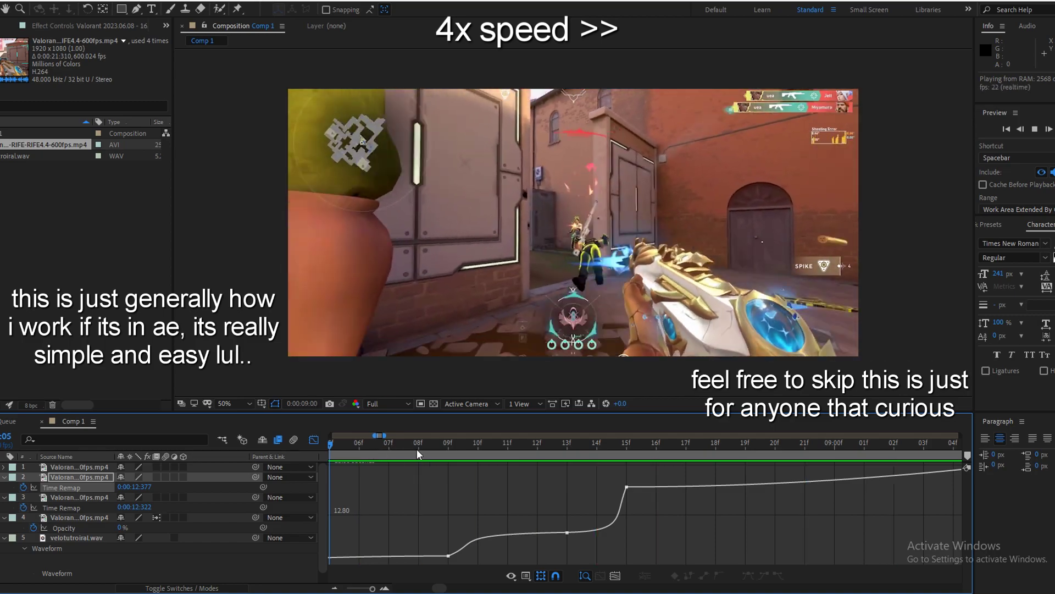
key("ctrl+a")
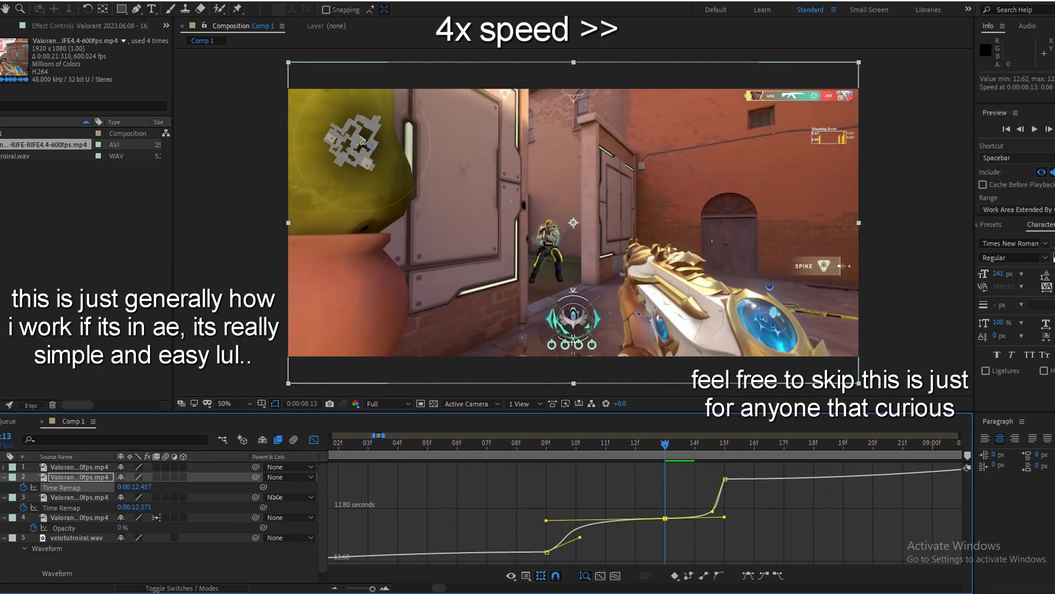
left_click_drag(470, 446, 546, 444)
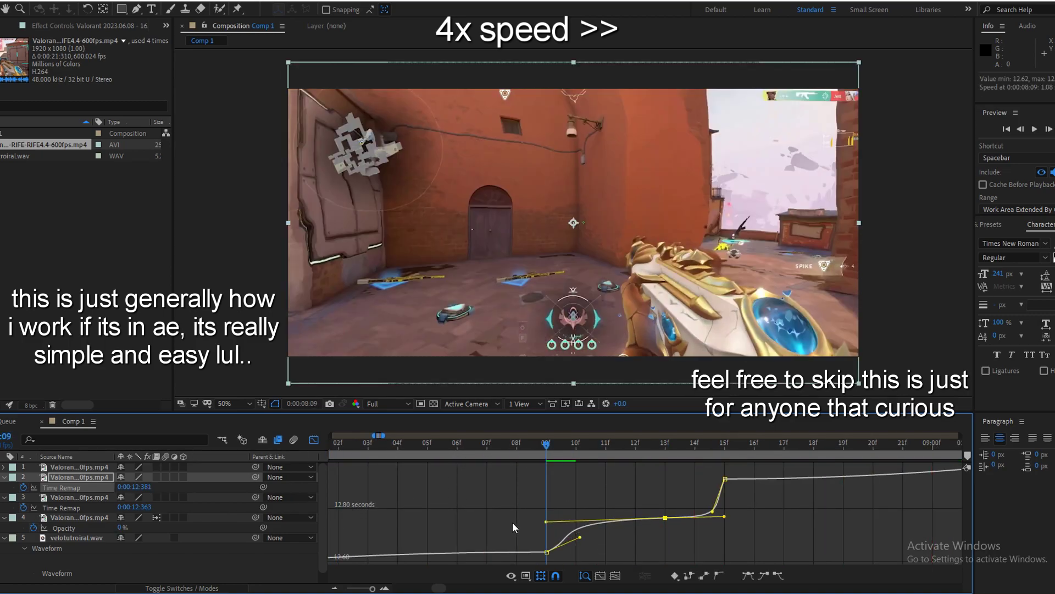
key("space")
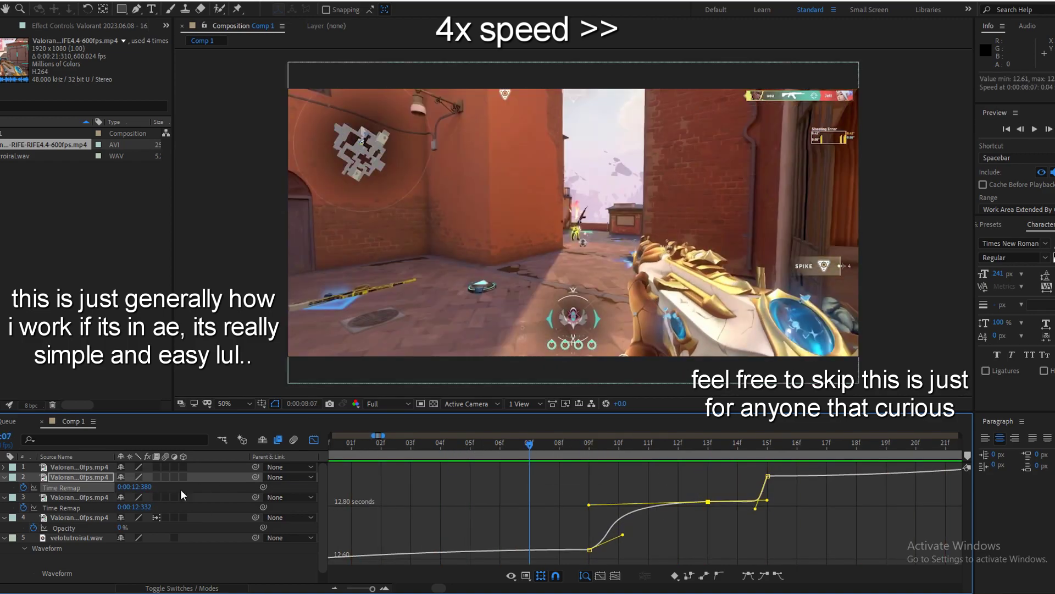
left_click(313, 440)
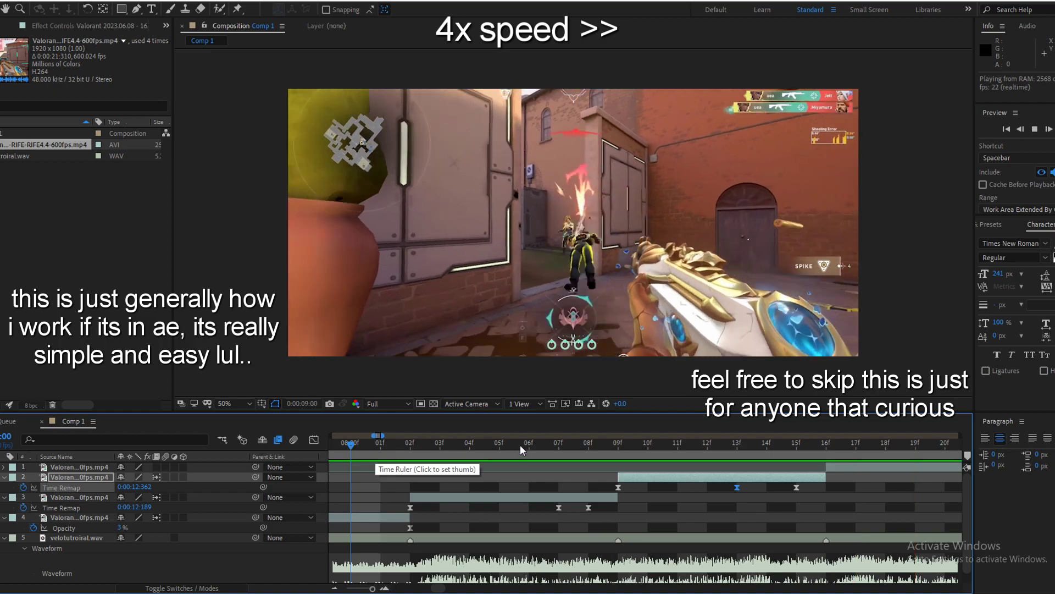
key("shift+F3")
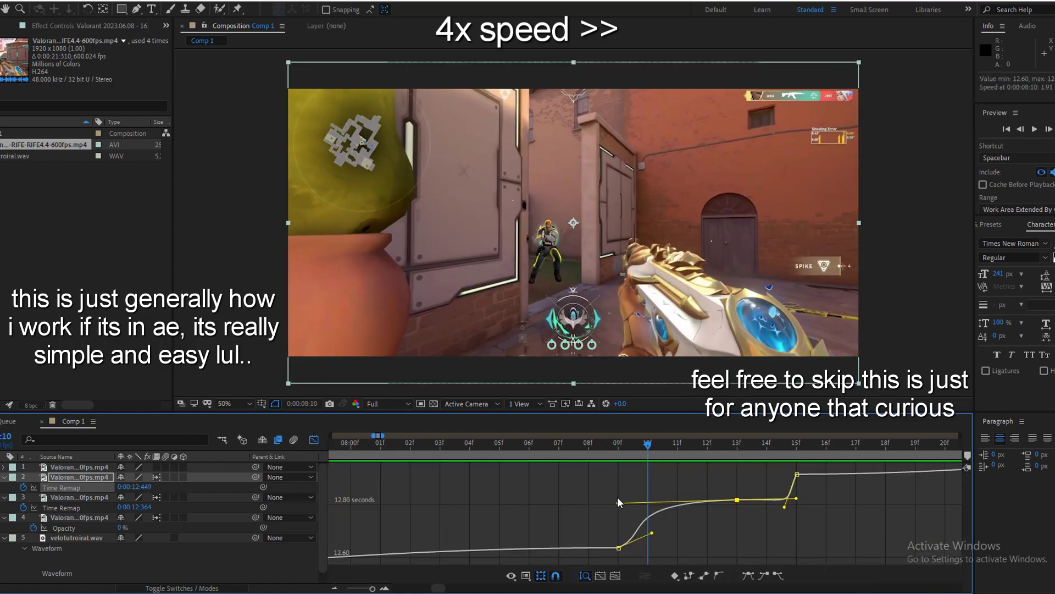
key("space")
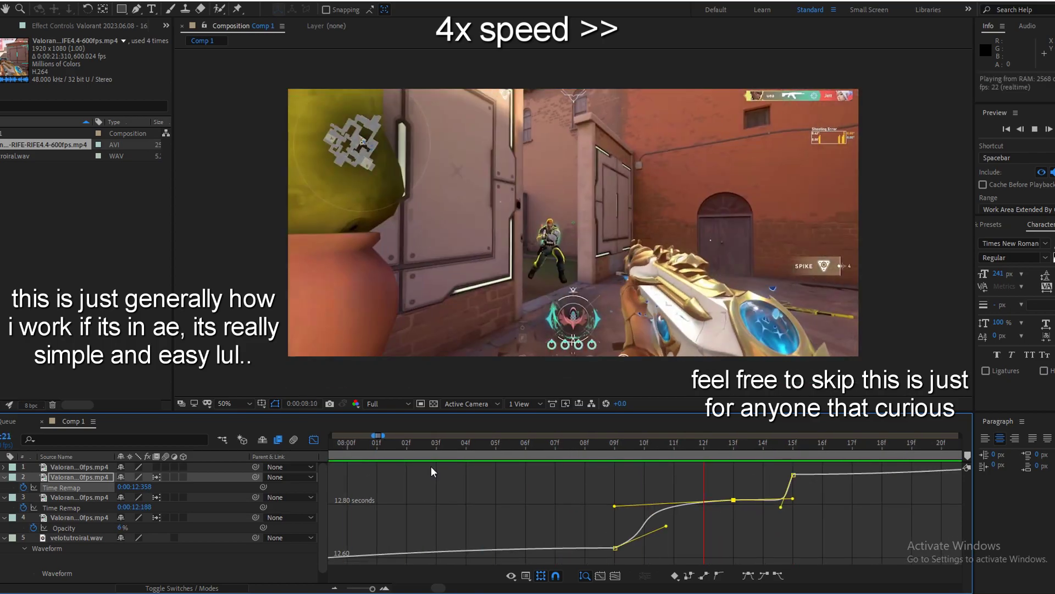
left_click(740, 471)
key("space")
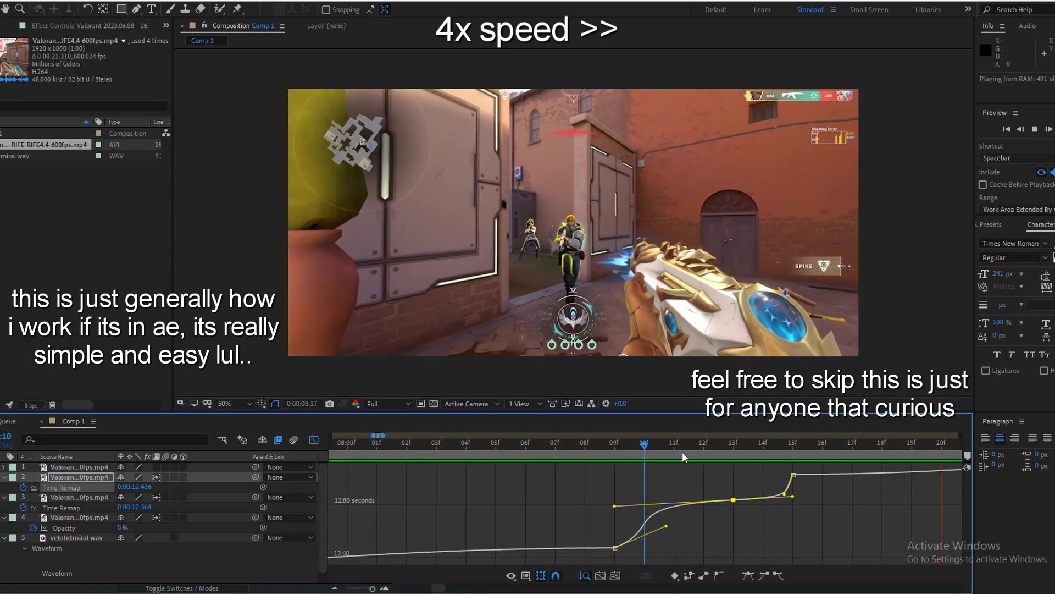
key("shift+F3")
- Preview the composition from 8:03 with layer 3 selected
key("minus")
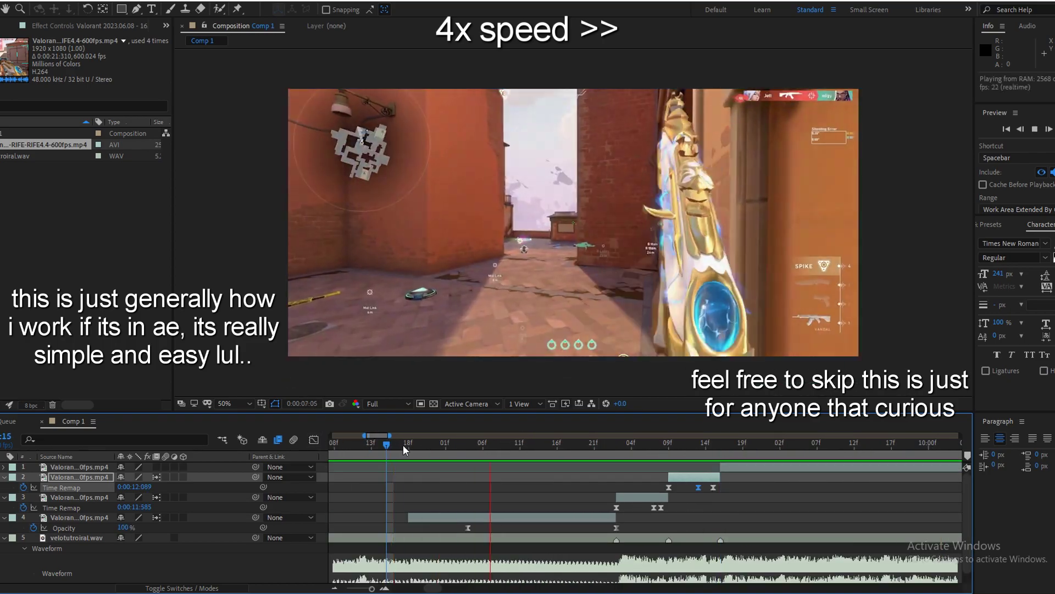
left_click(631, 444)
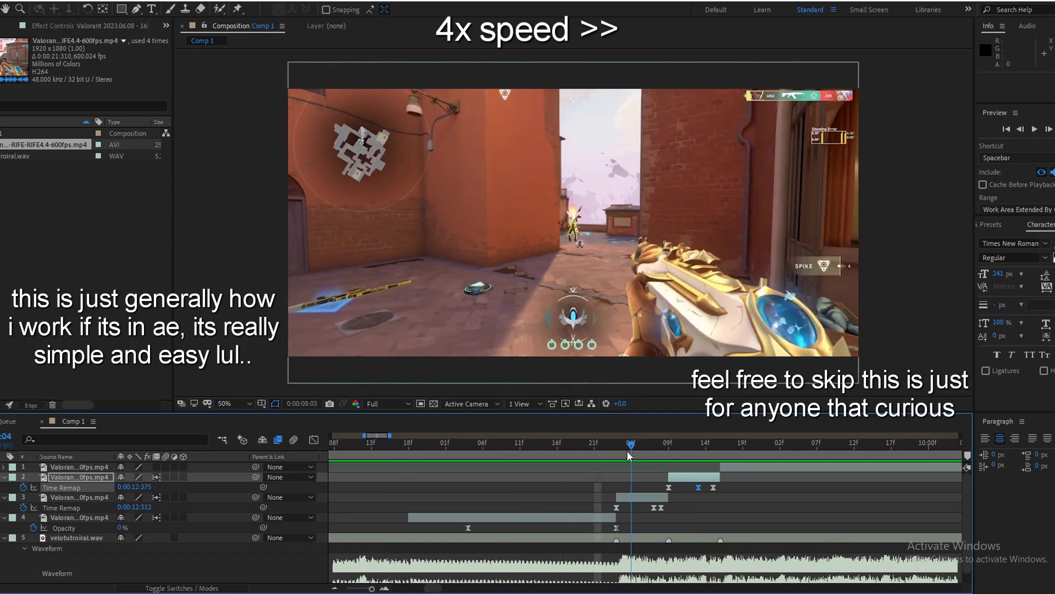
left_click(628, 498)
key("space")
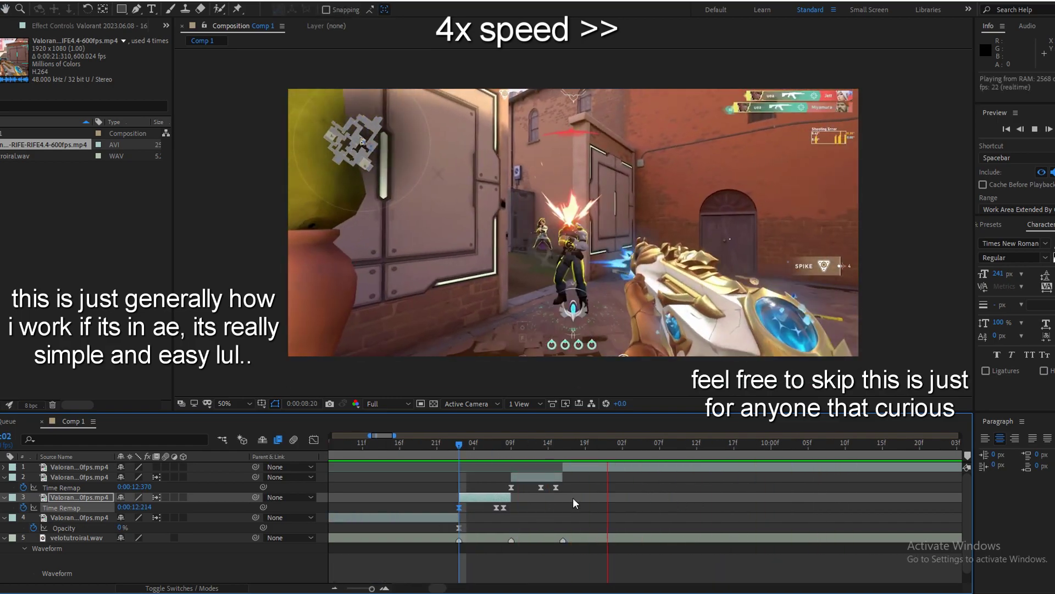
- Split the top clip twice around 8:16 to cut off a new piece
key("equal")
left_click(532, 449)
left_click(654, 468)
key("ctrl+shift+d")
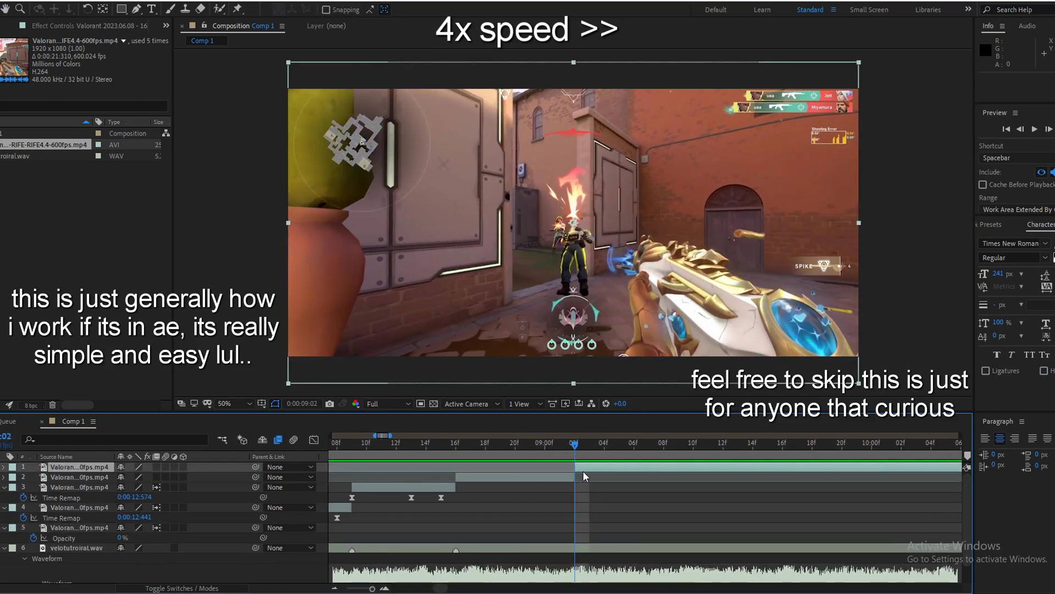
left_click_drag(569, 446, 576, 456)
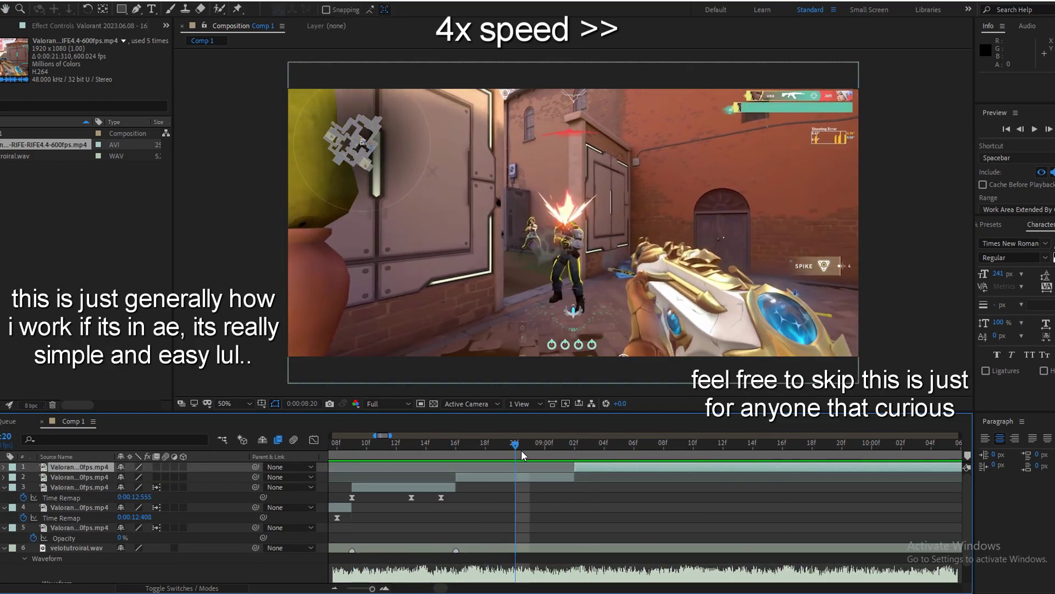
key("ctrl+shift+d")
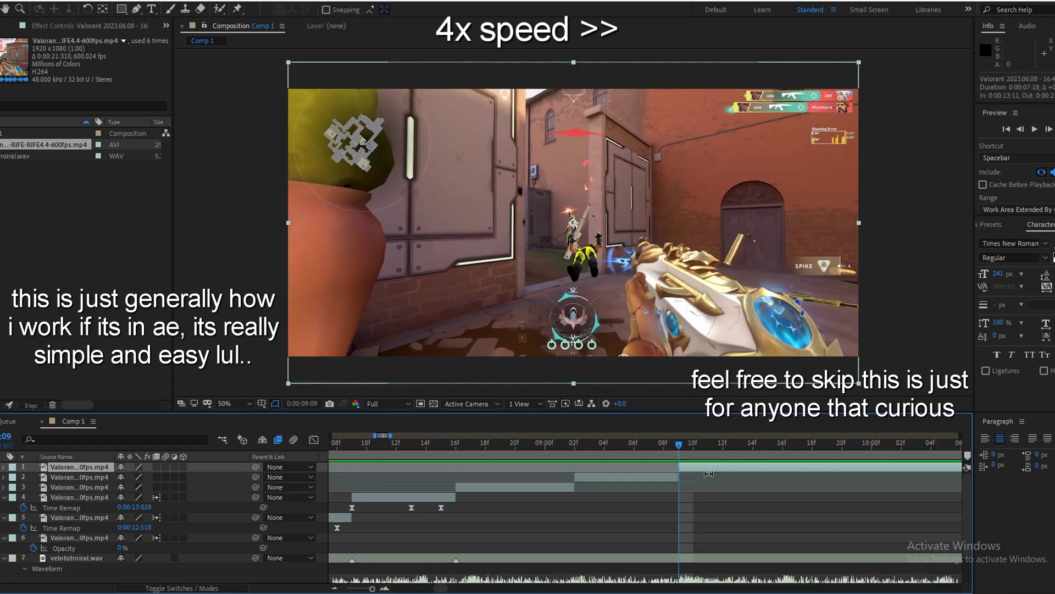
- Reveal layer 2's Time Remap and inspect its speed curve around 9:02–9:05
left_click(574, 444)
left_click(581, 476)
key("u")
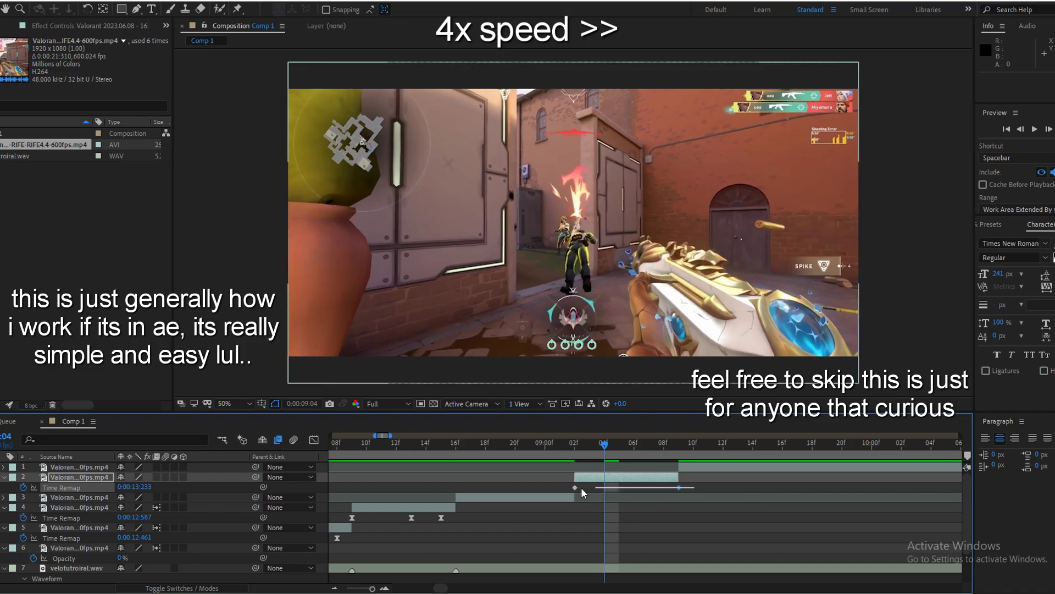
key("shift+F3")
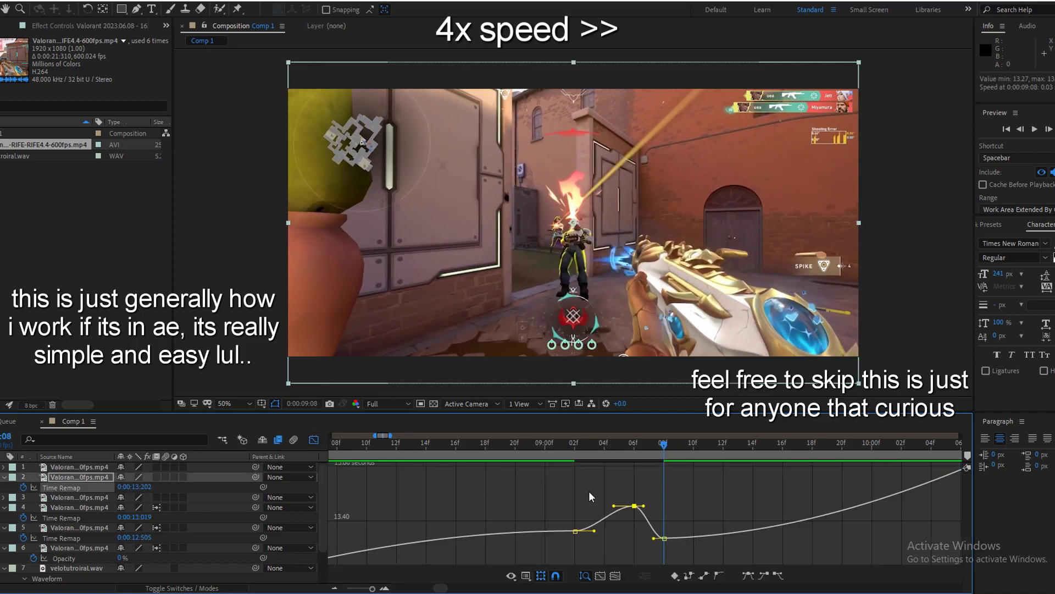
left_click(355, 446)
key("shift+F3")
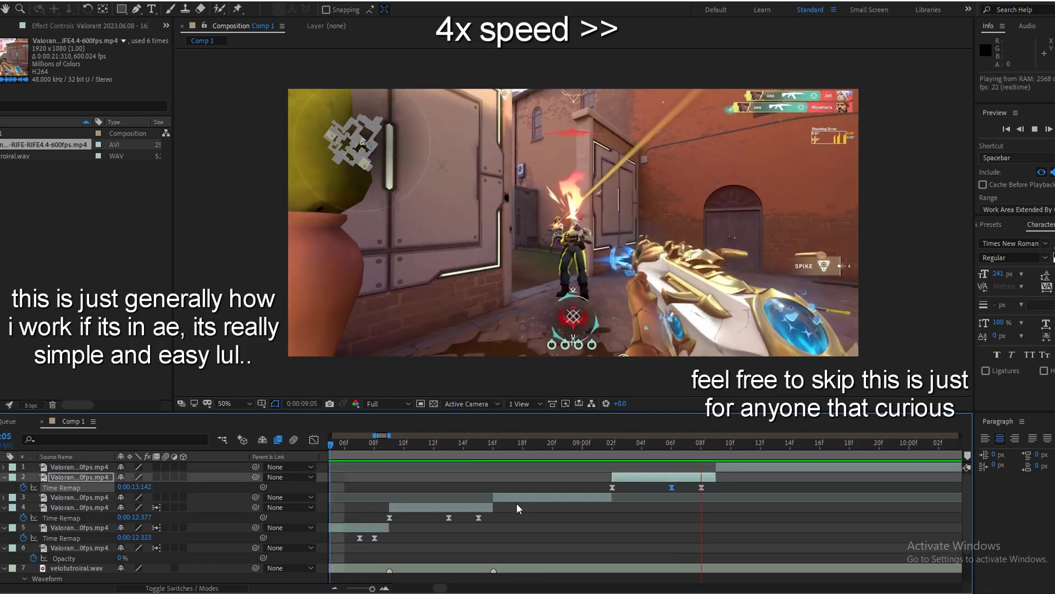
left_click(656, 452)
key("shift+F3")
- Play back the new speed ramp from 9:01, stopping at 10:04
left_click(713, 444)
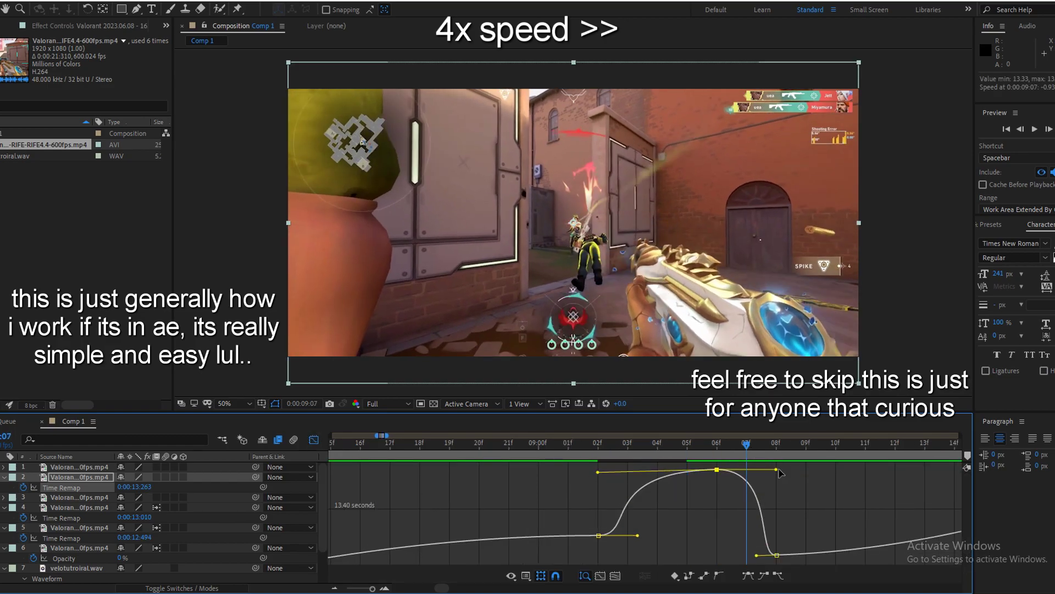
left_click(568, 446)
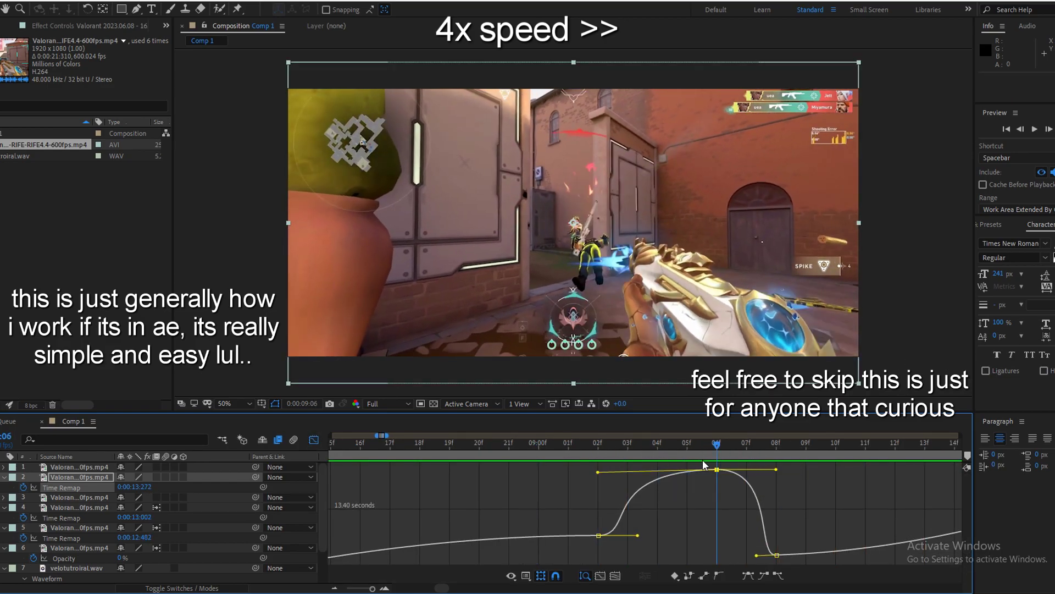
key("space")
key("shift+F3")
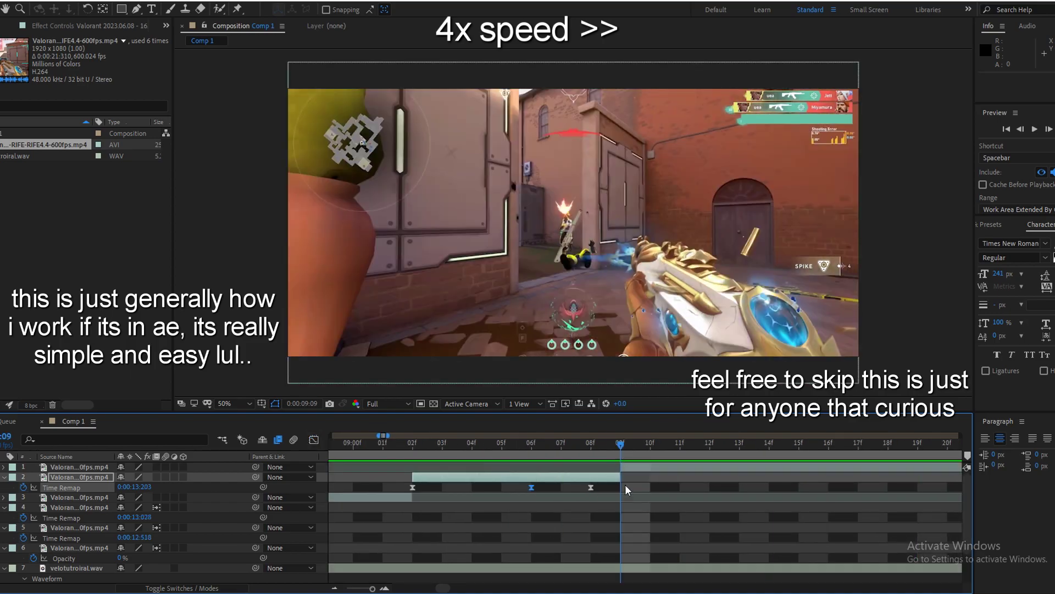
scroll(625, 484, "down", 3)
key("space")
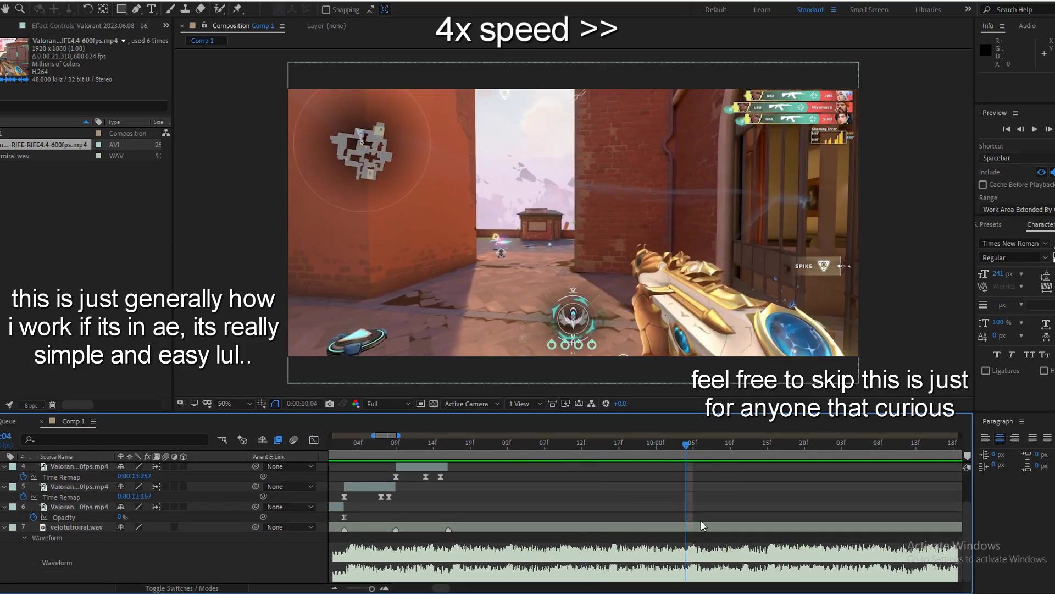
scroll(567, 476, "up", 3)
- Split the top clip at 10:04
left_click(685, 465)
key("ctrl+shift+d")
left_click(559, 443)
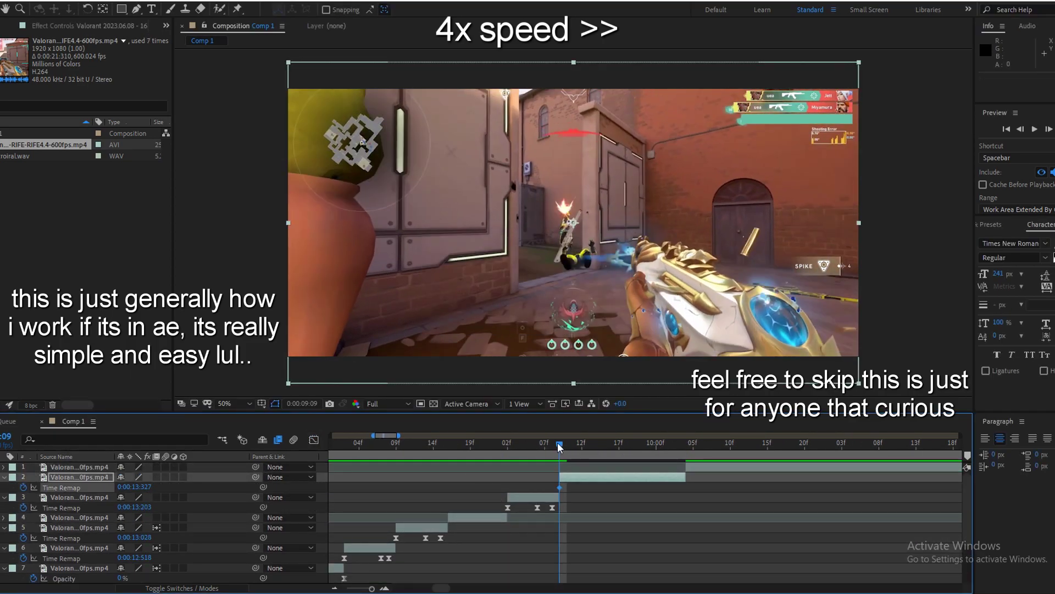
left_click_drag(676, 450, 679, 449)
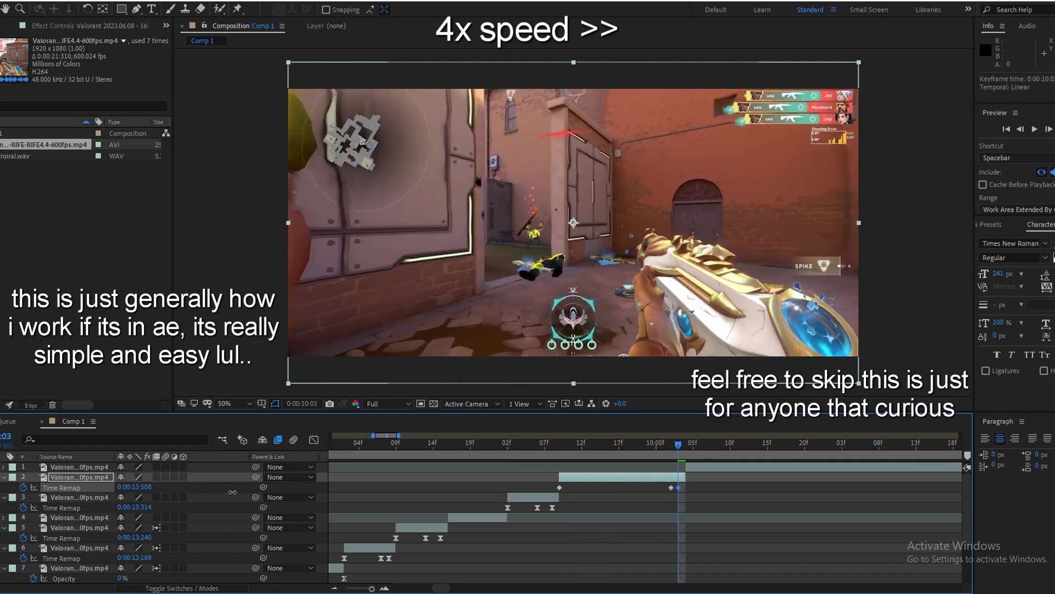
- Lower layer 2's 10:02 Time Remap keyframe slightly to ease its speed ramp
key("shift+F3")
scroll(710, 534, "up", 2)
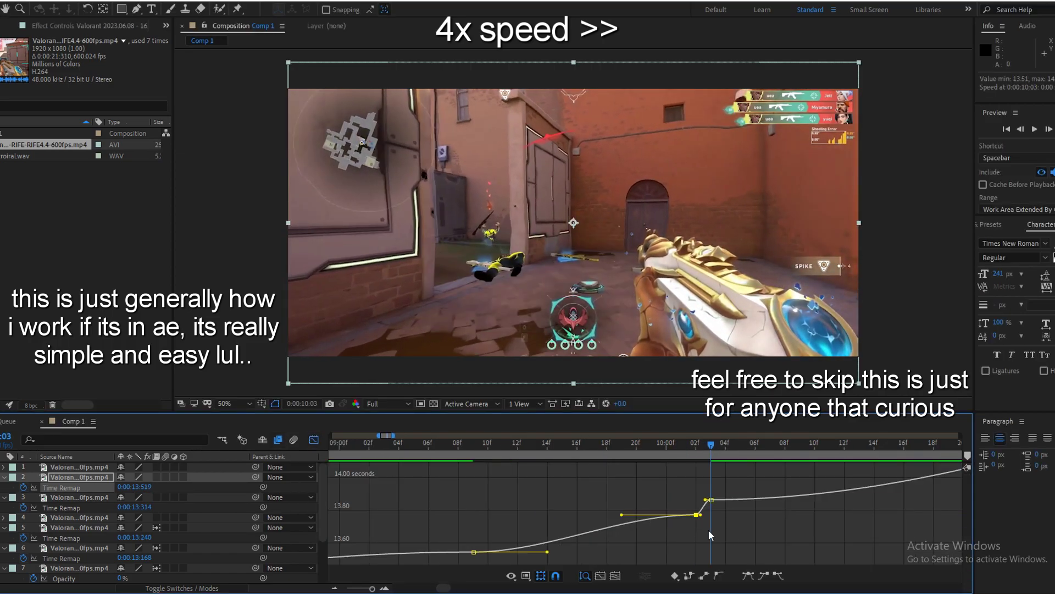
left_click(473, 483)
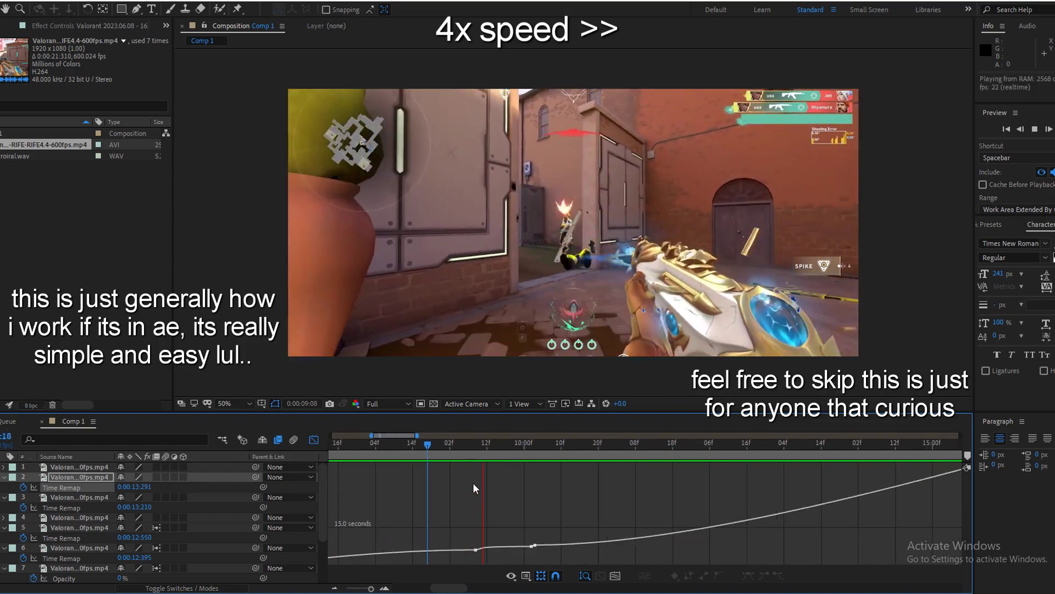
left_click(360, 455)
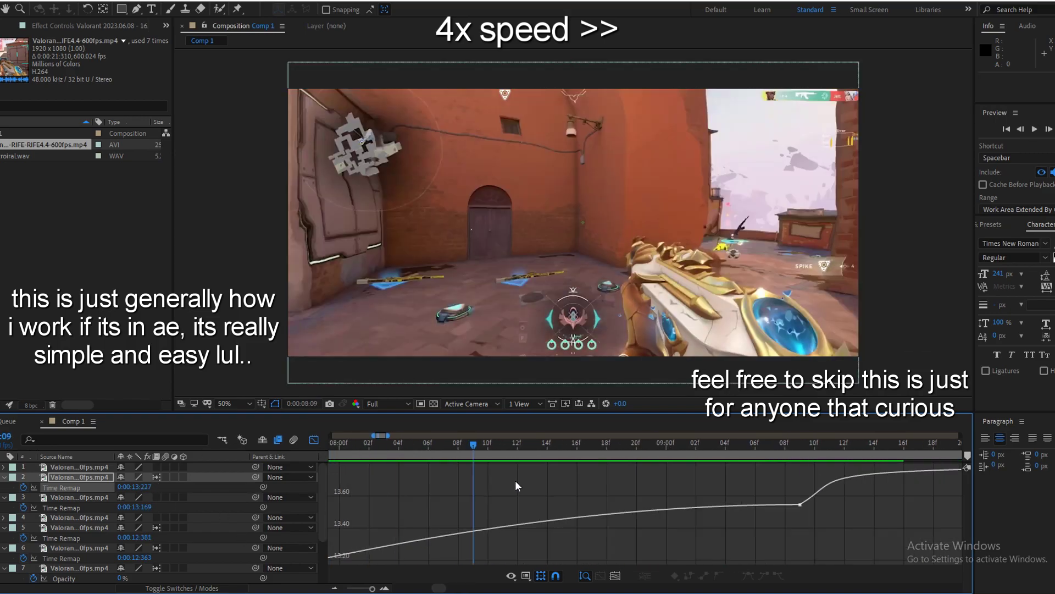
left_click(771, 499)
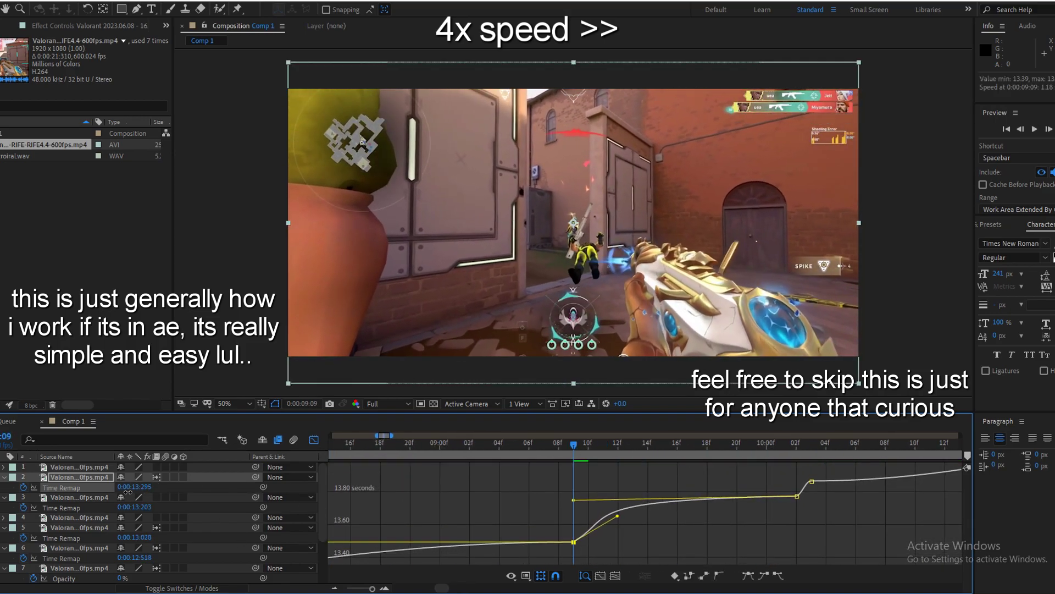
left_click(603, 448)
left_click_drag(796, 496, 797, 499)
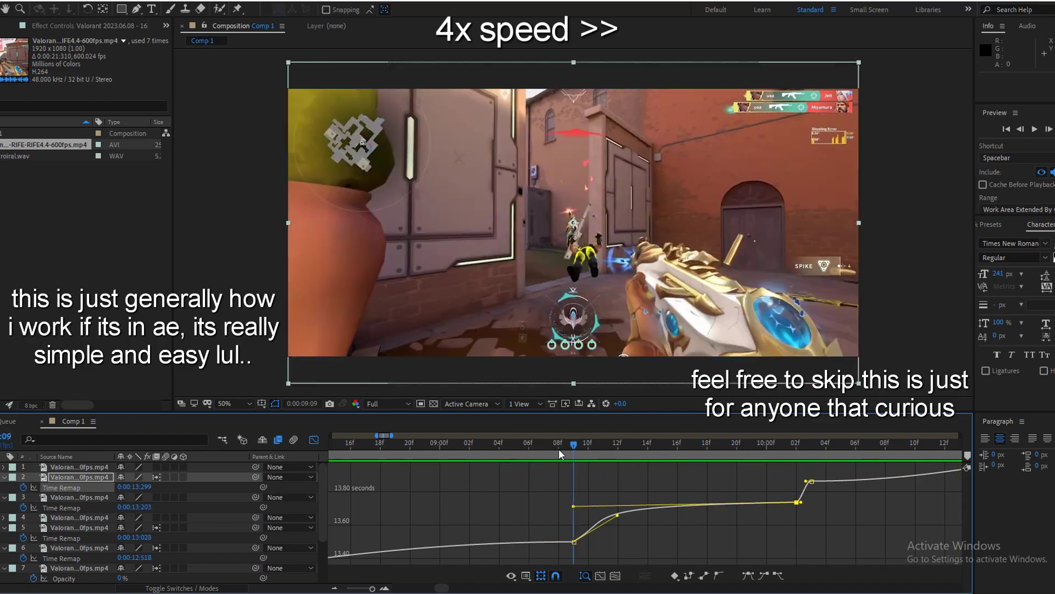
- Preview the adjusted ramp and shift layer 2's time-remap keyframes one frame earlier
left_click(707, 448)
key("space")
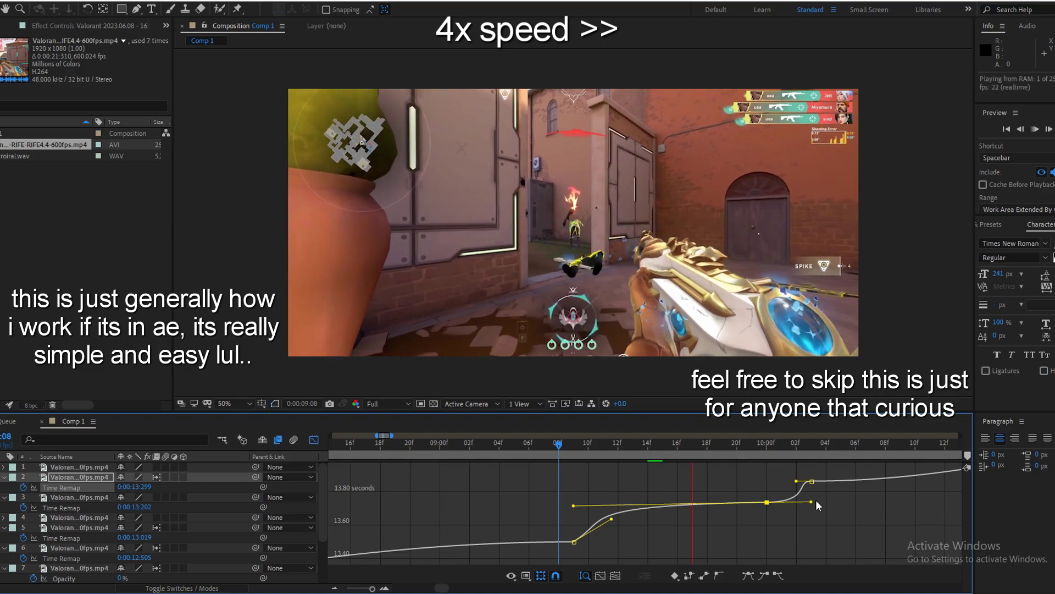
key("shift+F3")
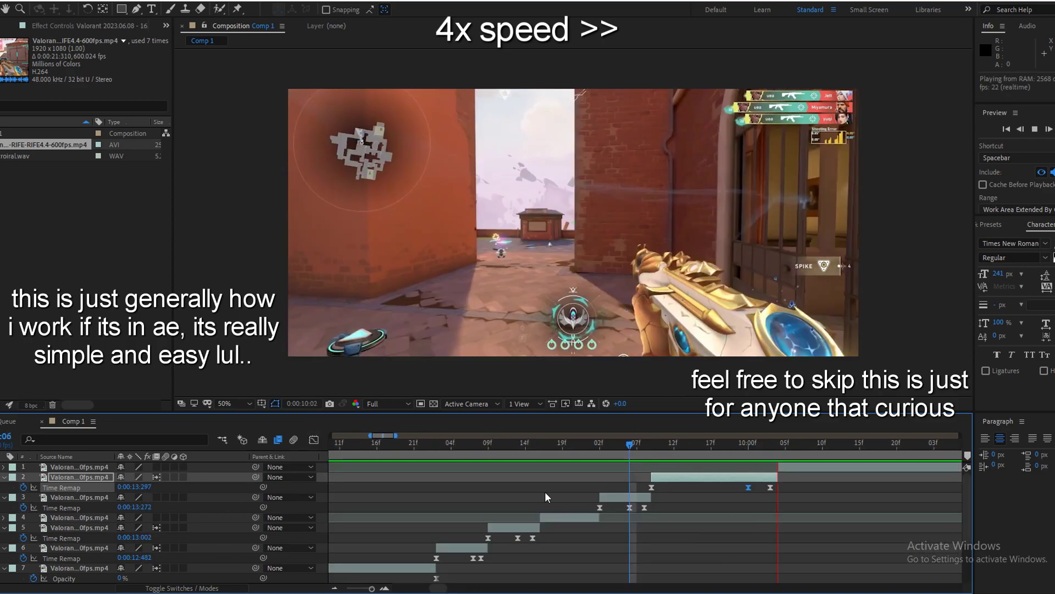
left_click(772, 444)
key("space")
left_click_drag(751, 486, 743, 487)
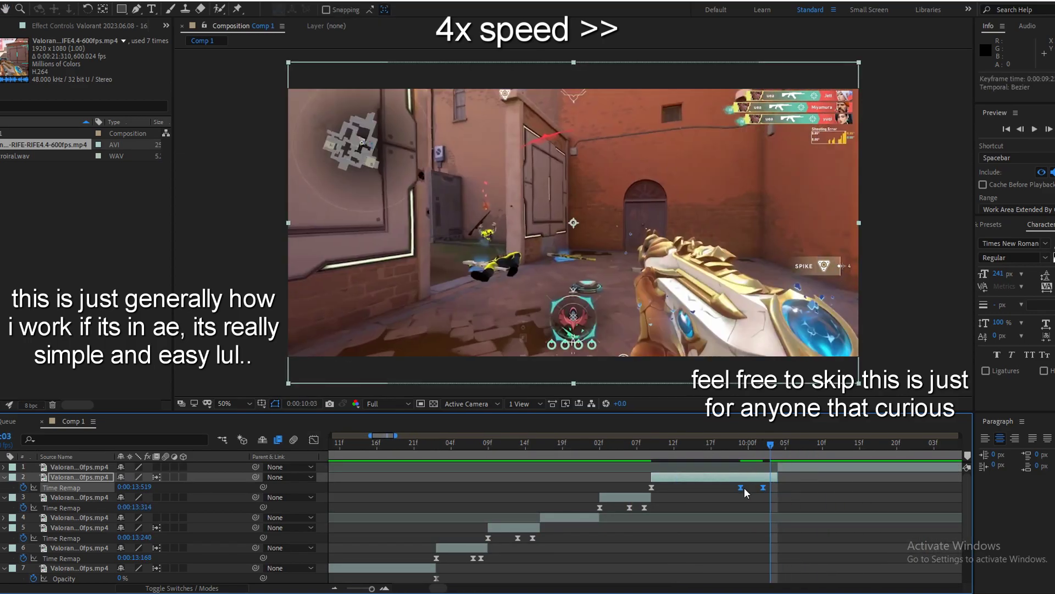
left_click(458, 443)
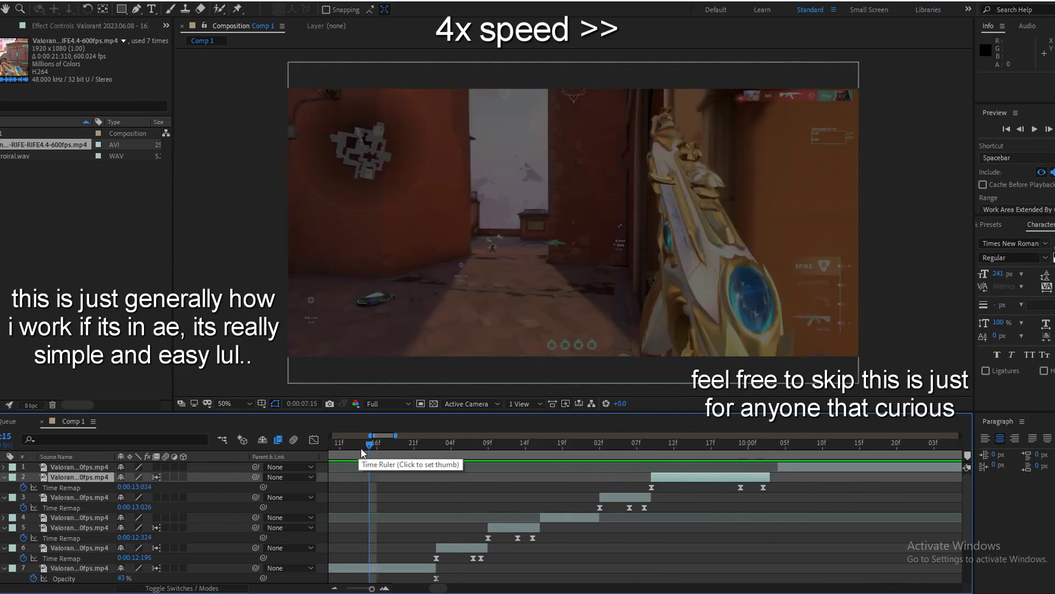
left_click(512, 467)
- Nudge the top clip's start a couple of frames later
left_click_drag(513, 466, 529, 469)
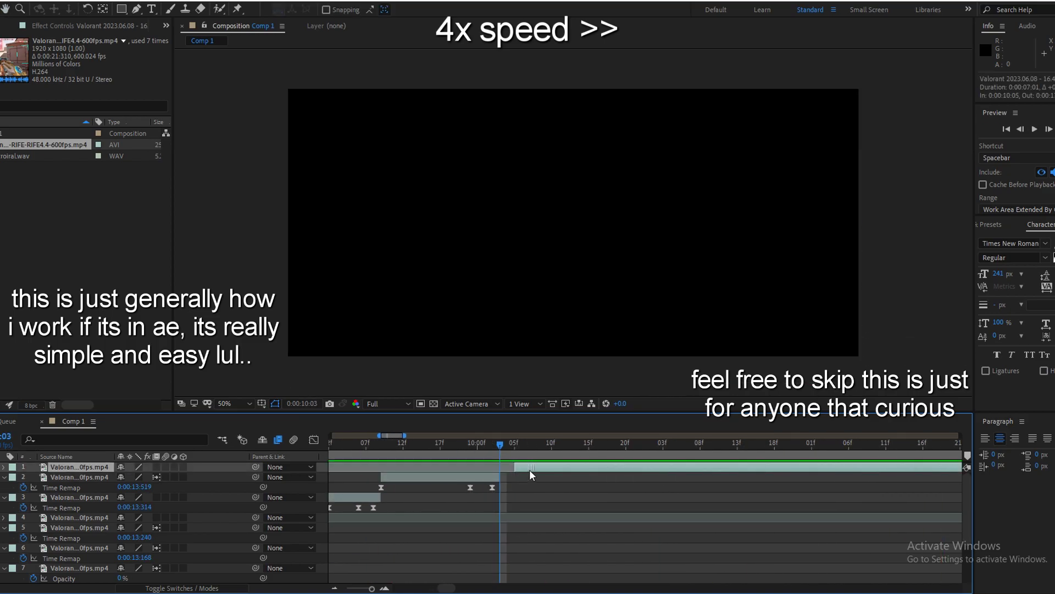
scroll(665, 492, "left", 2)
key("alt+Page_Up")
key("Page_Up")
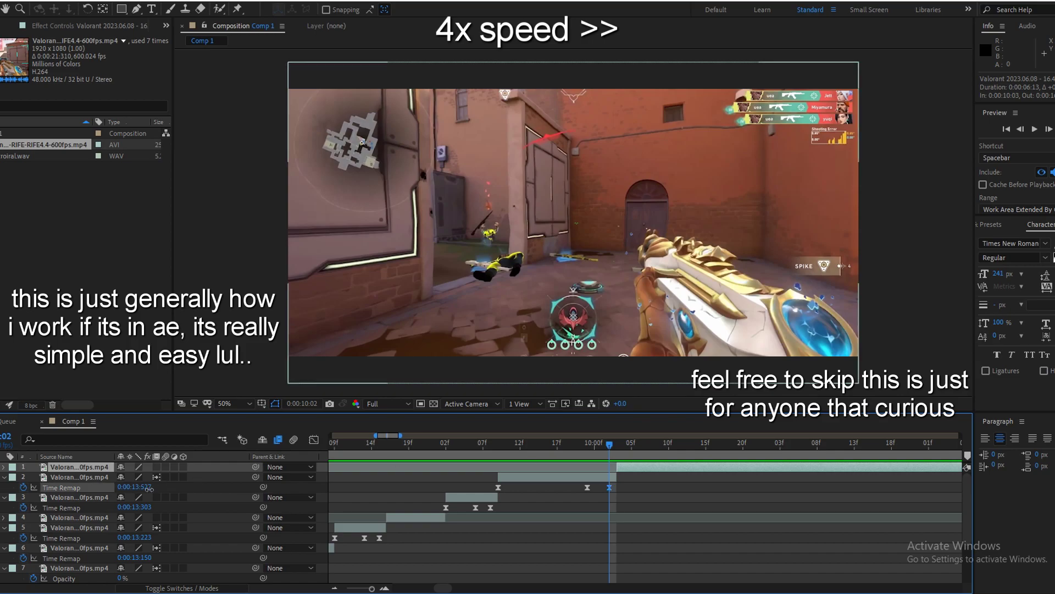
left_click_drag(609, 449, 616, 448)
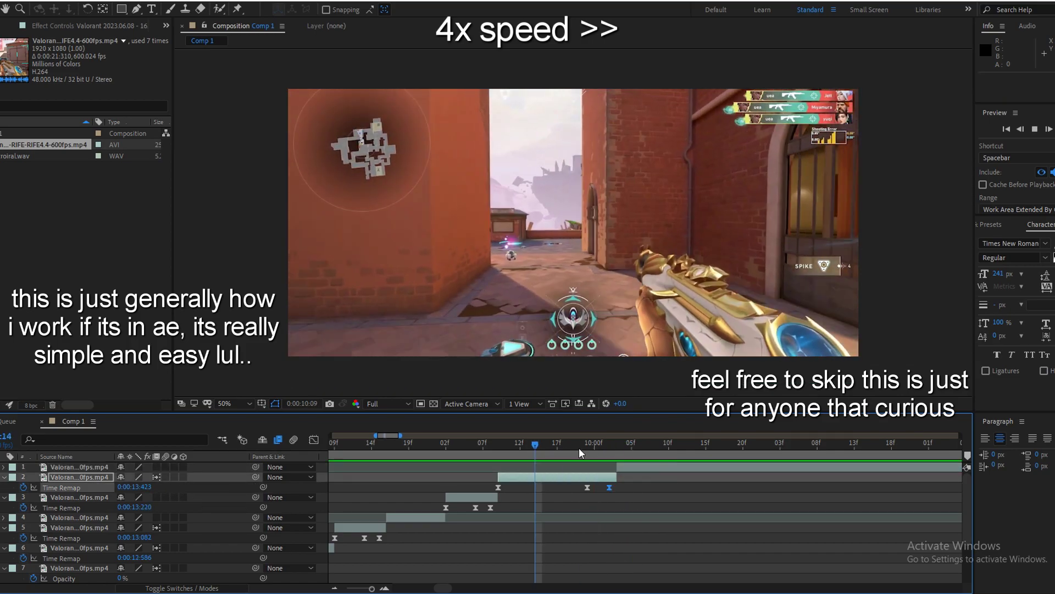
- Split the clip at 10:15 and reveal the new piece's Time Remap keyframes
scroll(713, 513, "down", 3)
left_click(706, 442)
key("ctrl+shift+d")
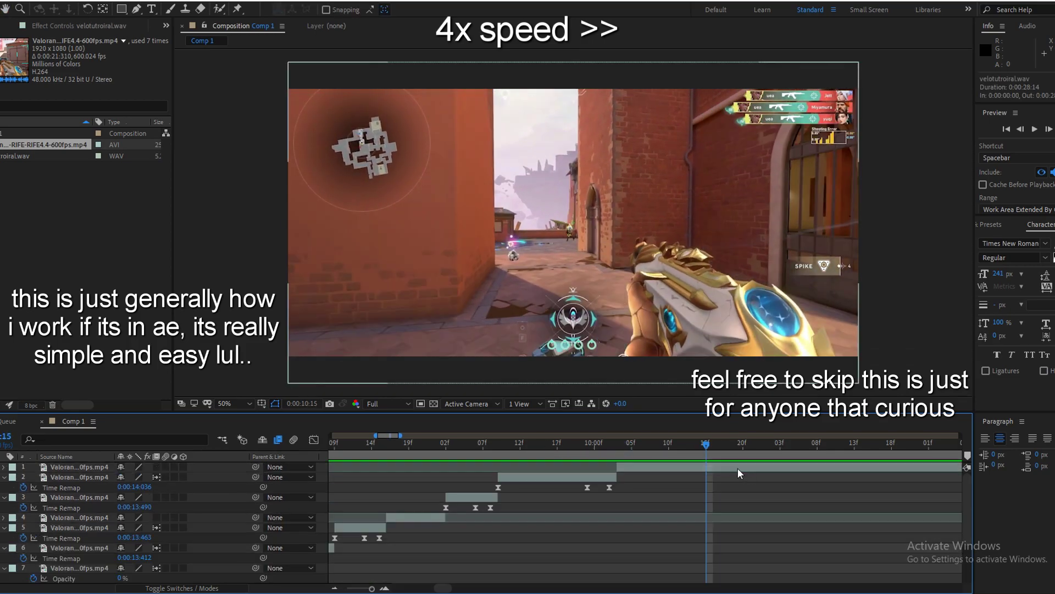
left_click_drag(737, 467, 678, 471)
left_click(677, 476)
key("ctrl+alt+t")
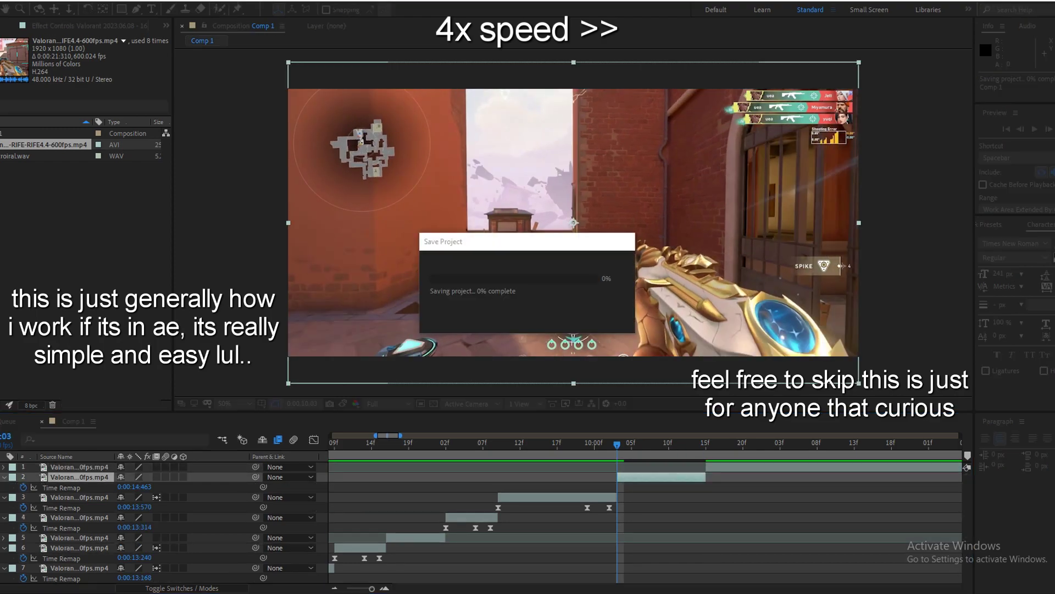
- Check the speed curve around 10:12–10:14 and preview the edit
left_click(685, 444)
scroll(681, 450, "up", 2)
key("Page_Down")
key("Page_Down")
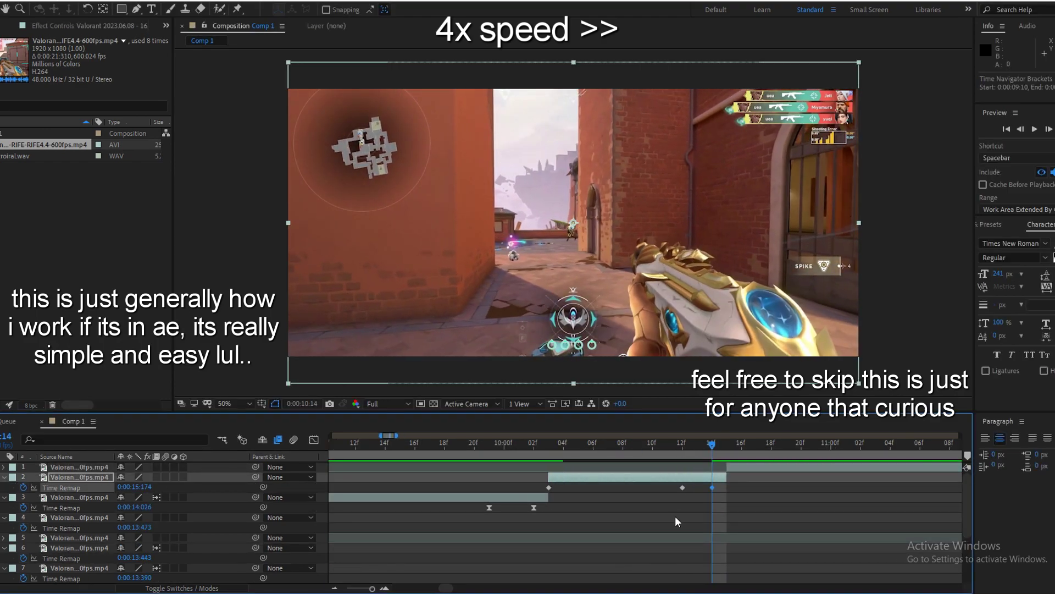
key("shift+F3")
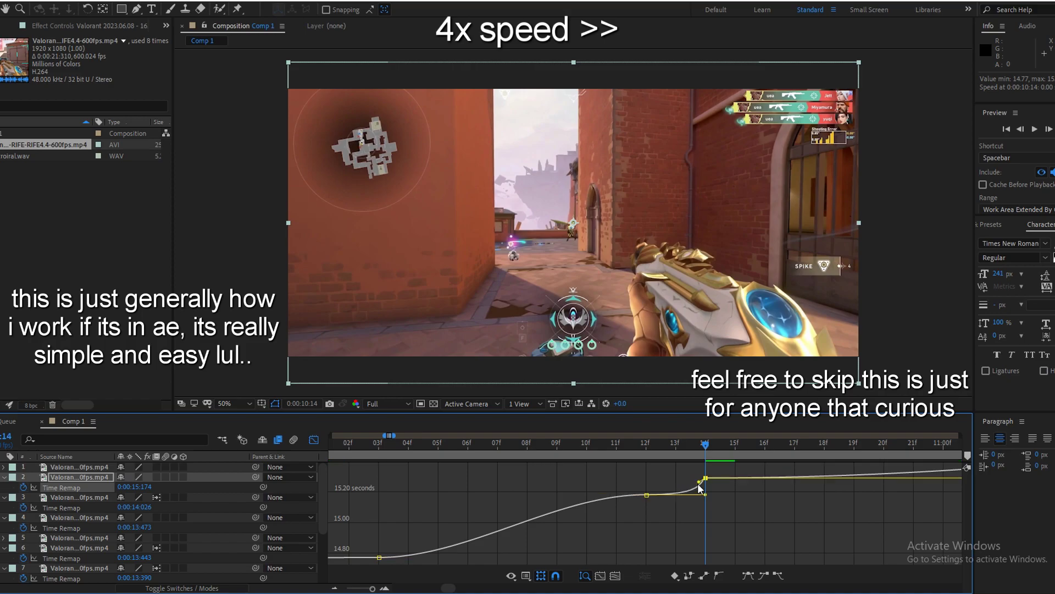
scroll(733, 518, "down", 2)
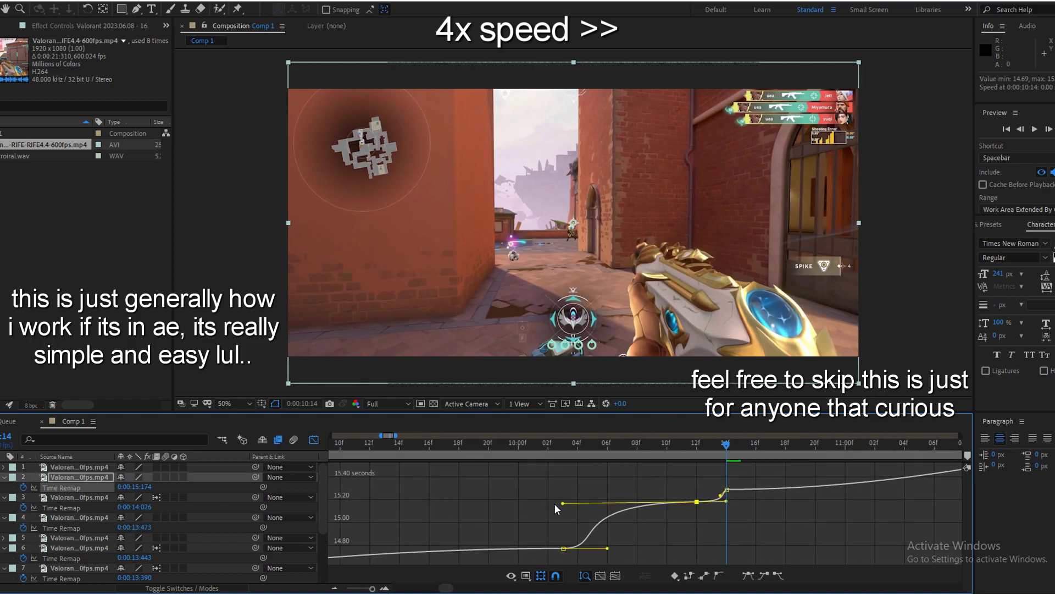
key("shift+F3")
scroll(503, 500, "down", 3)
key("space")
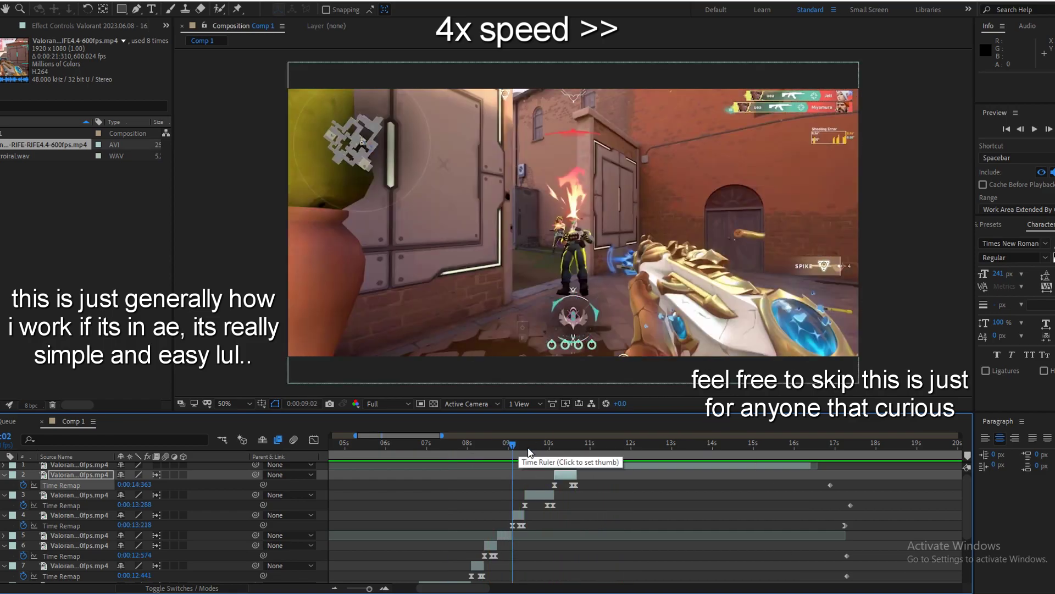
scroll(519, 456, "up", 5)
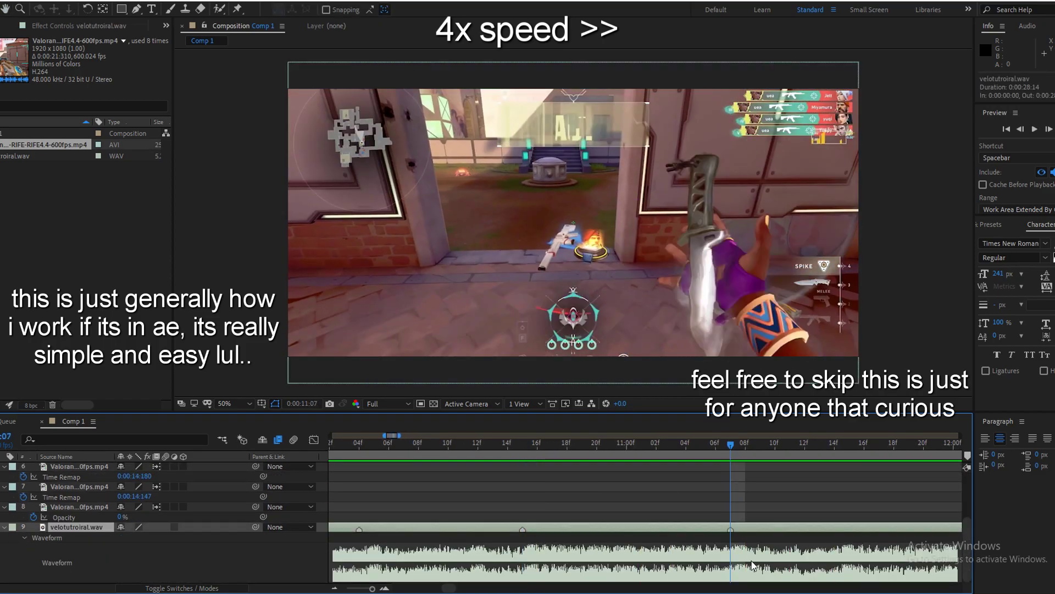
- Split at 11:07, add raised Time Remap keyframes at 11:01 and 11:02, and move them later
left_click(740, 470)
key("ctrl+shift+d")
left_click(582, 445)
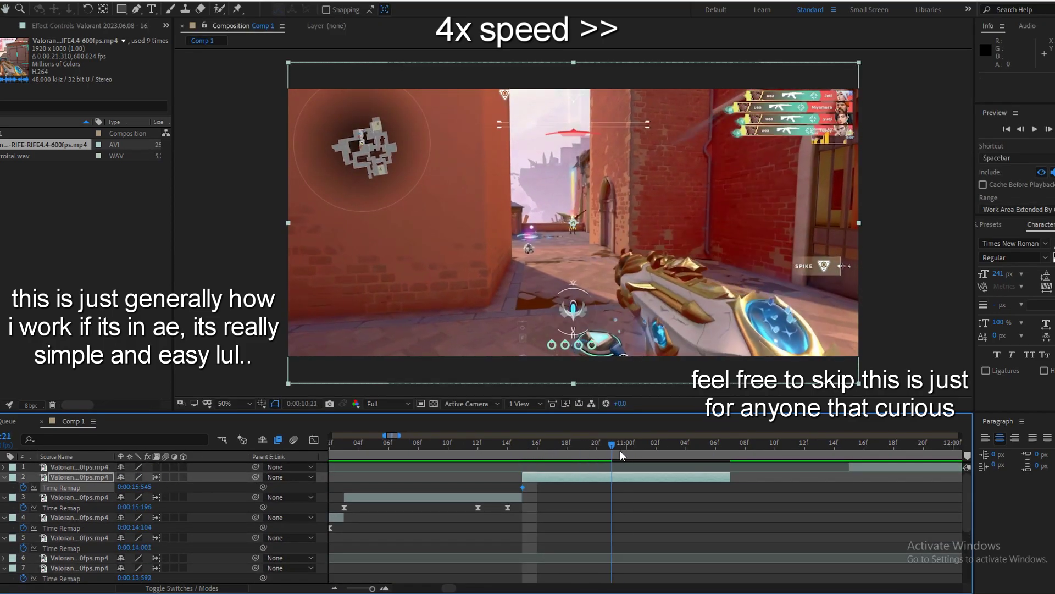
left_click(641, 459)
left_click_drag(132, 486, 146, 486)
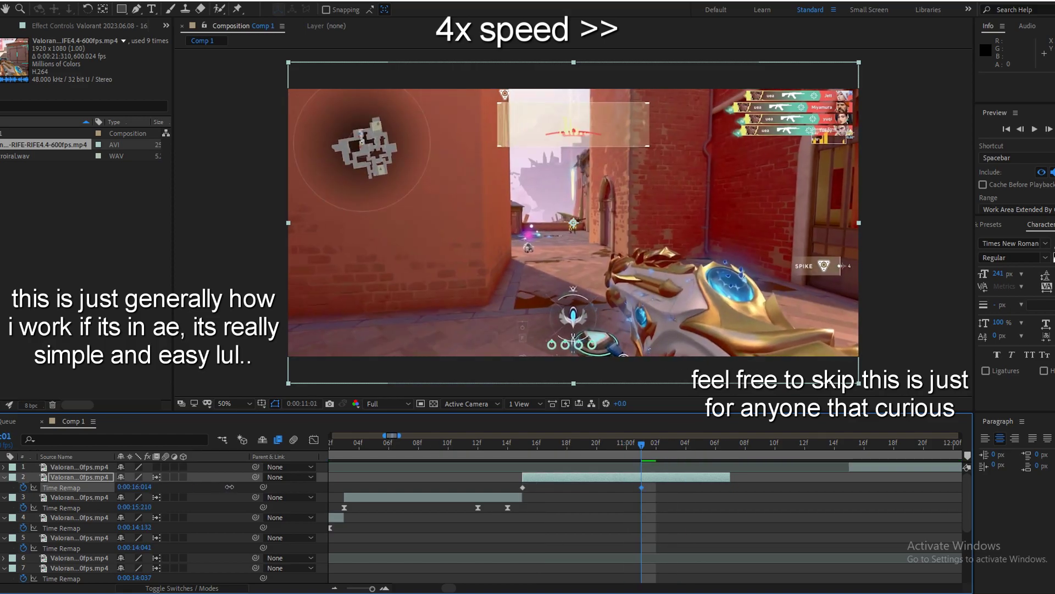
key("Page_Down")
left_click_drag(230, 487, 230, 489)
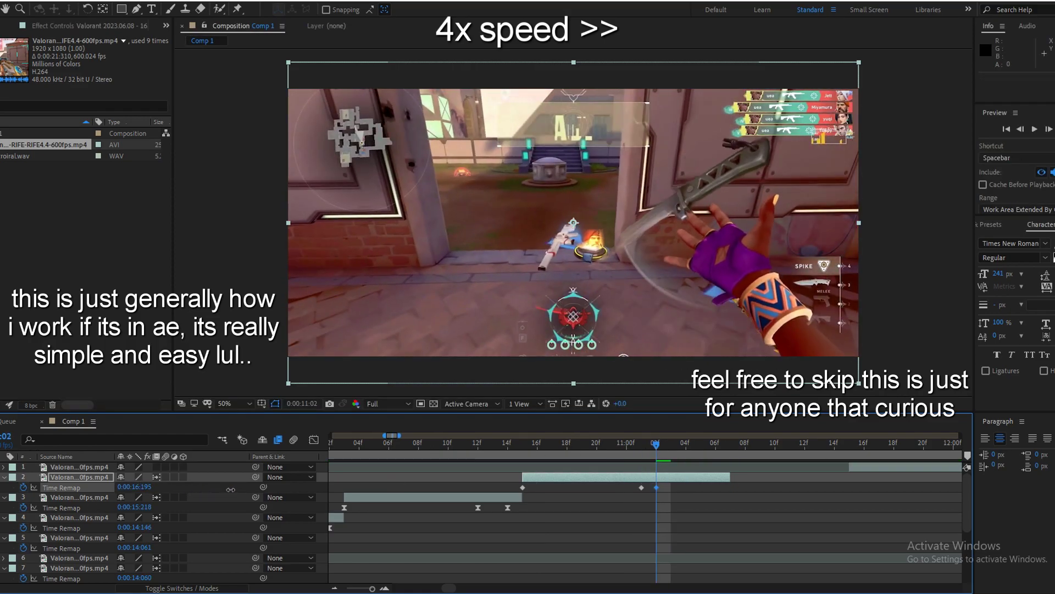
left_click_drag(657, 487, 715, 488)
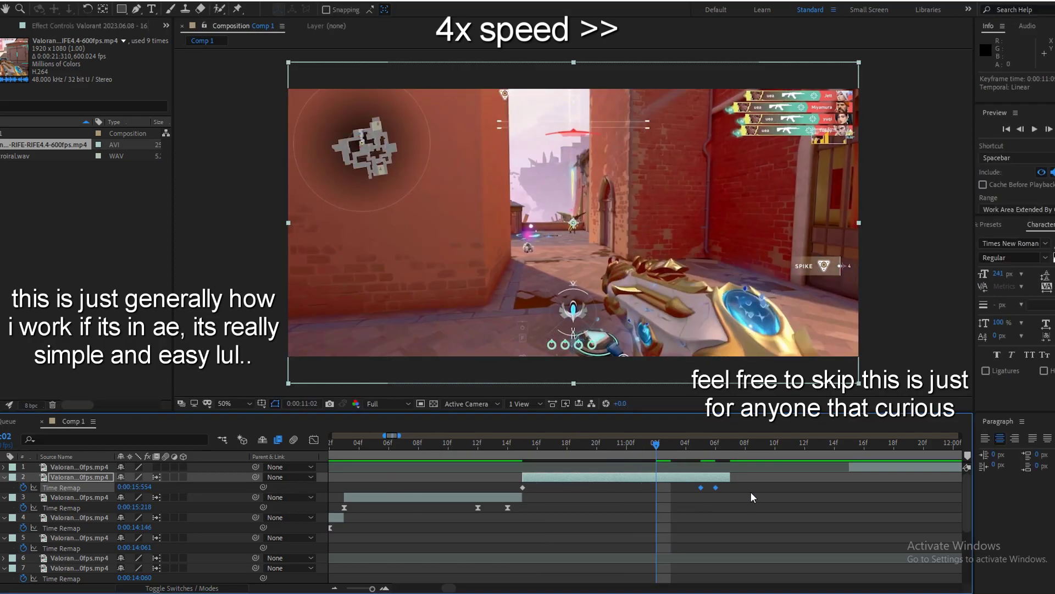
- Stretch the keyframe handle at 10:15 in the speed graph to ease the ramp
left_click(317, 441)
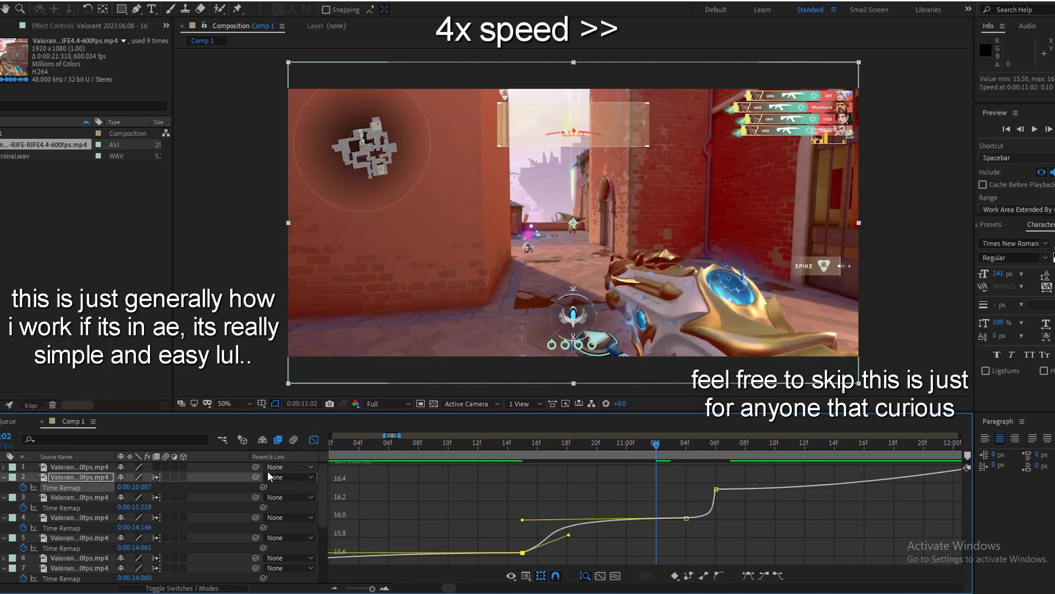
left_click(313, 440)
left_click_drag(459, 447, 556, 447)
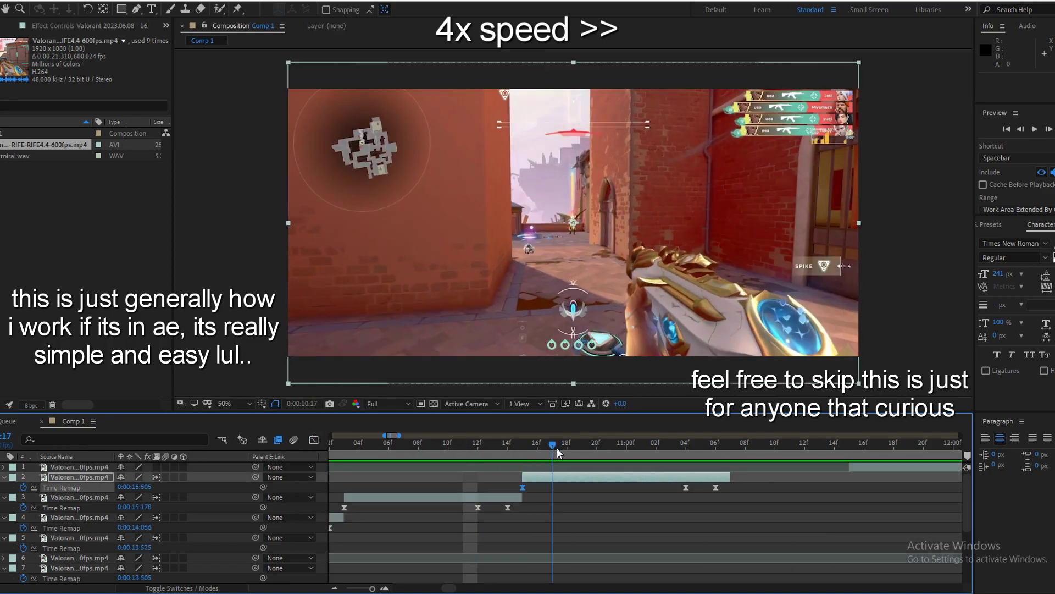
left_click(313, 440)
left_click(524, 446)
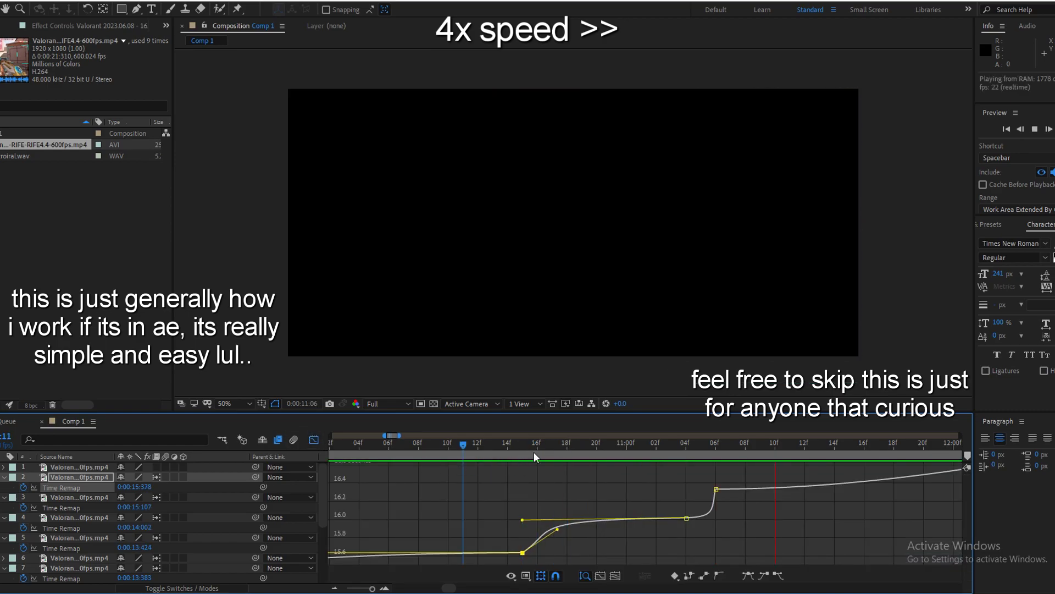
left_click_drag(522, 519, 390, 500)
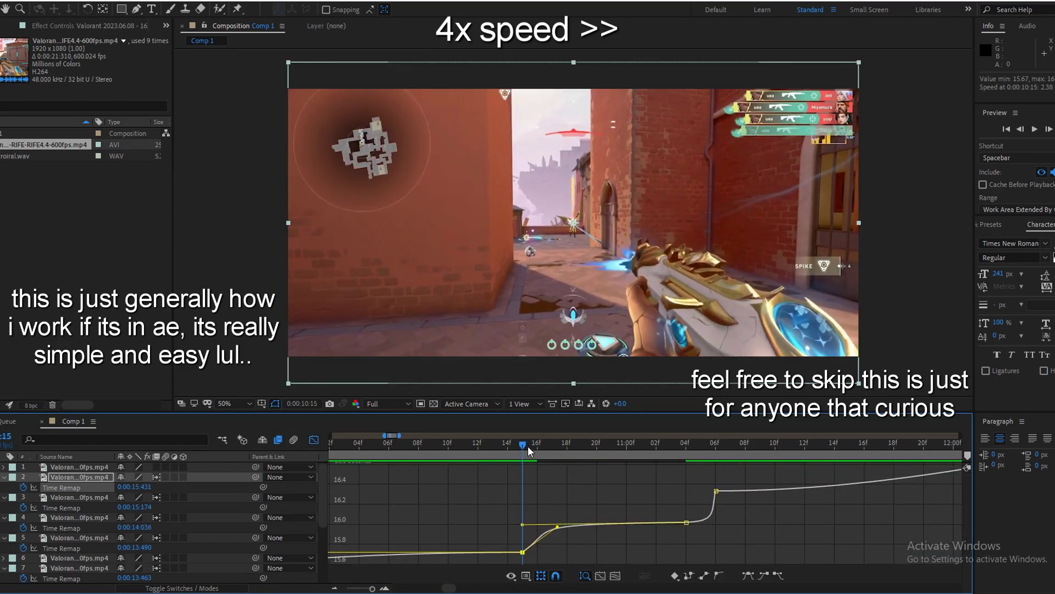
- Preview the speed ramp, then zoom out to the full 0–30 s timeline
key("space")
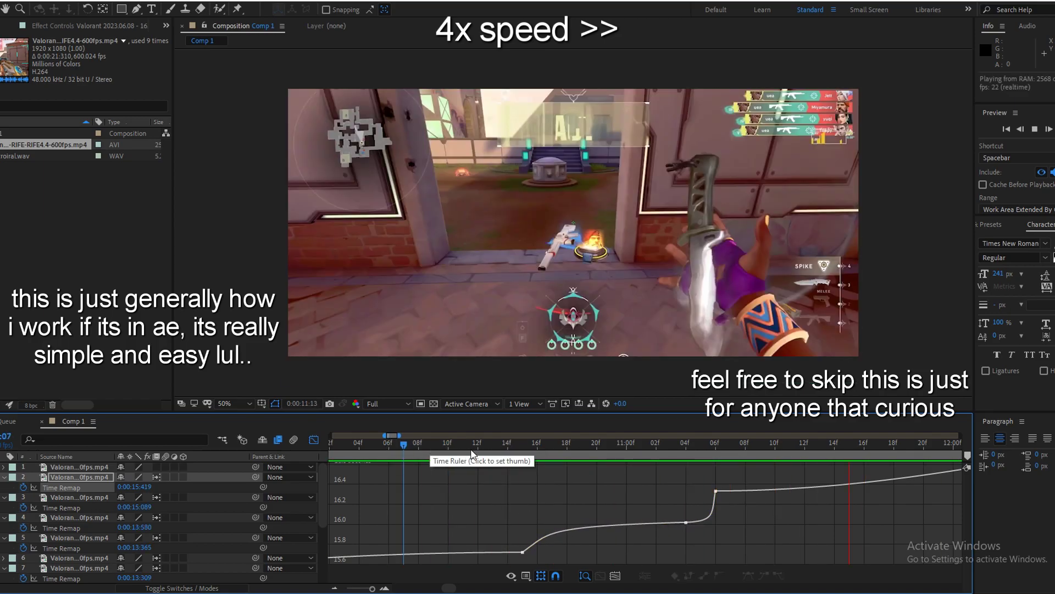
key("space")
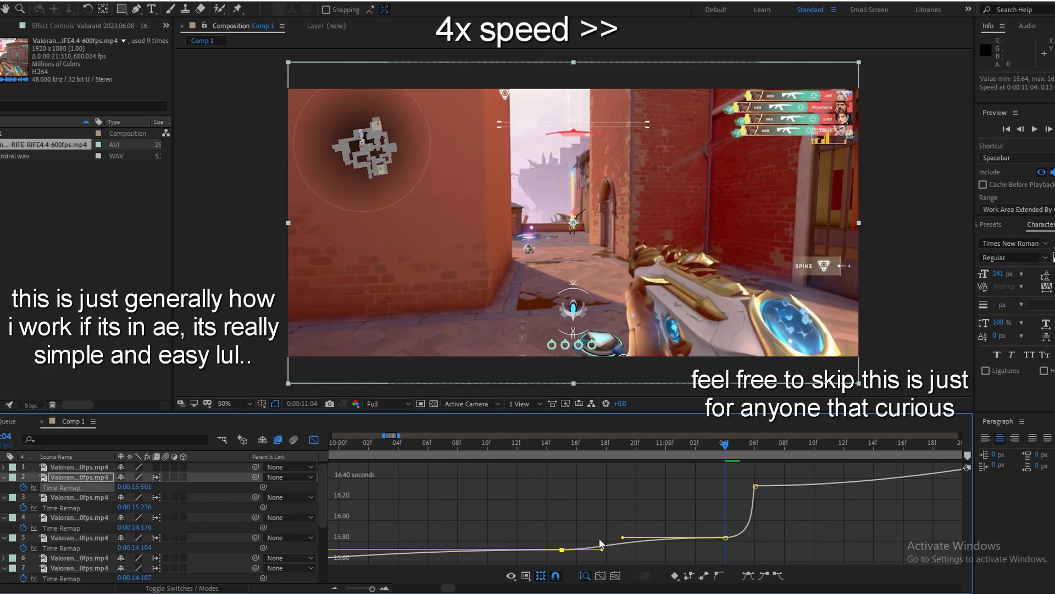
key("space")
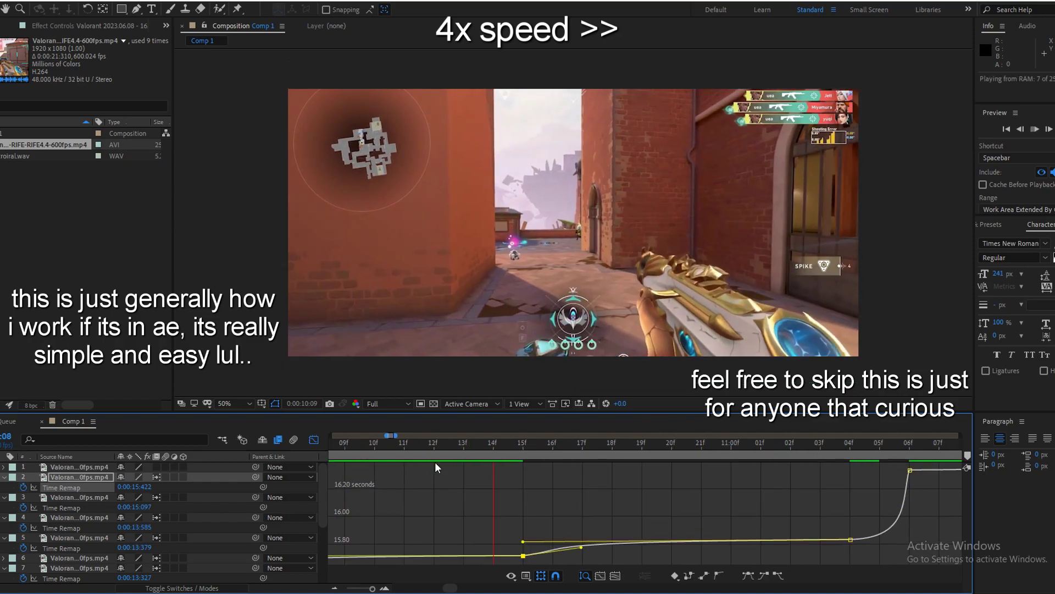
key("semicolon")
key("shift+F3")
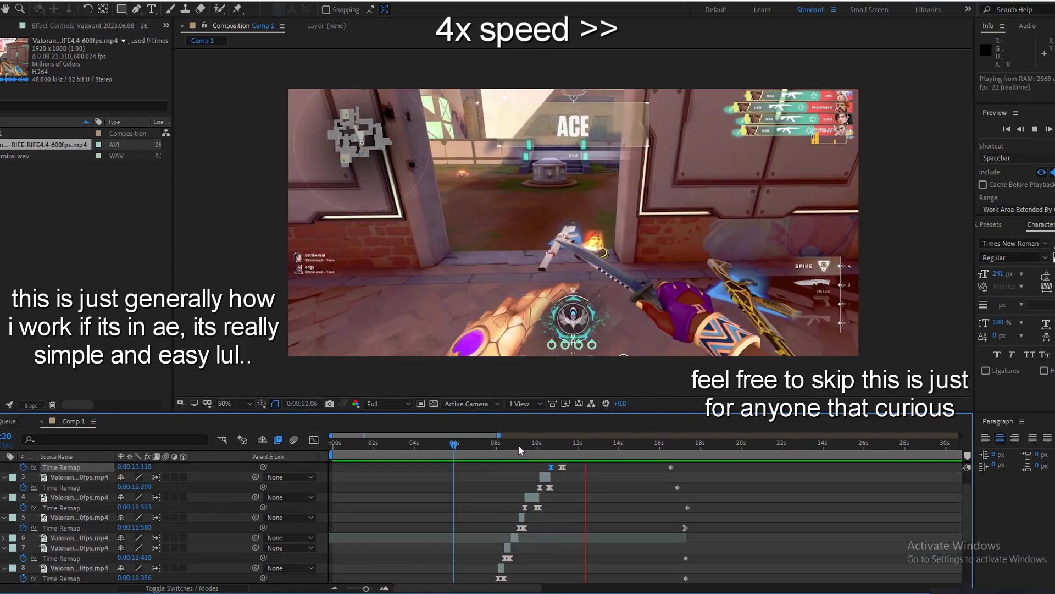
- Show the song's waveform and play through the clip cascade, stopping at 9:05
key("l")
key("l")
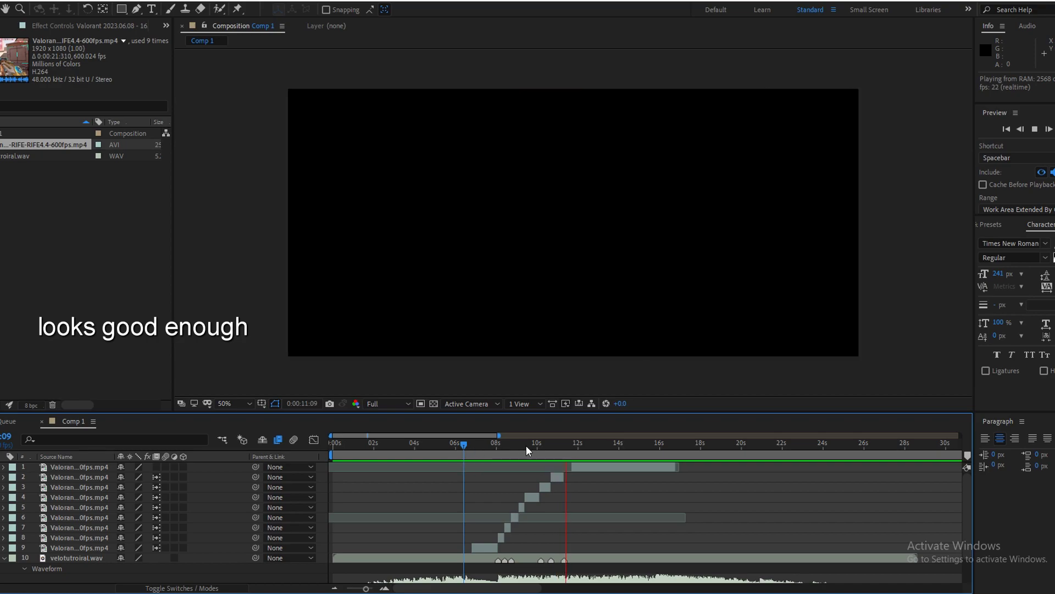
scroll(548, 499, "up", 5)
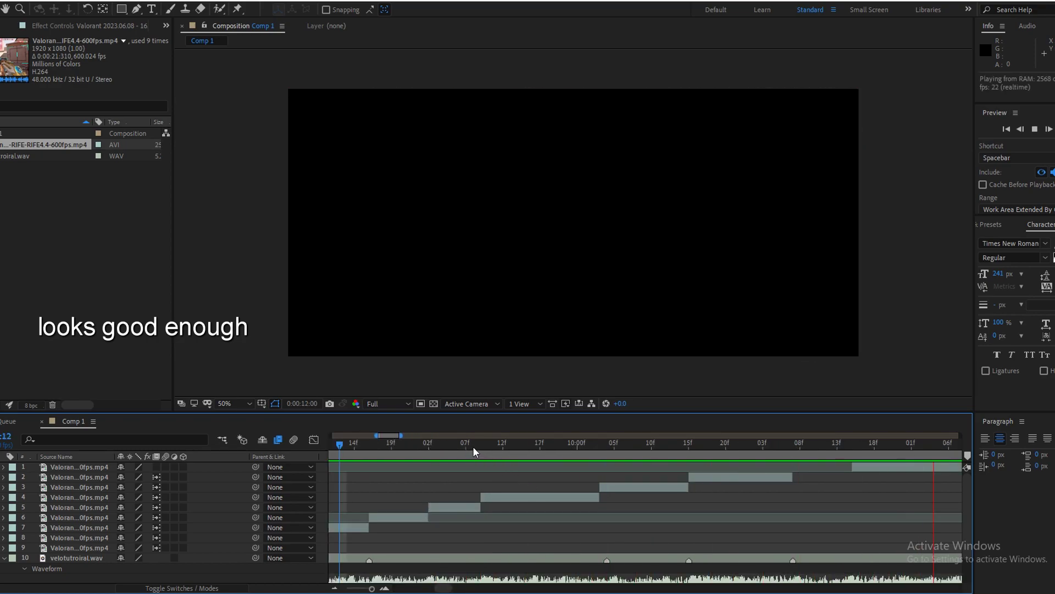
scroll(499, 490, "down", 5)
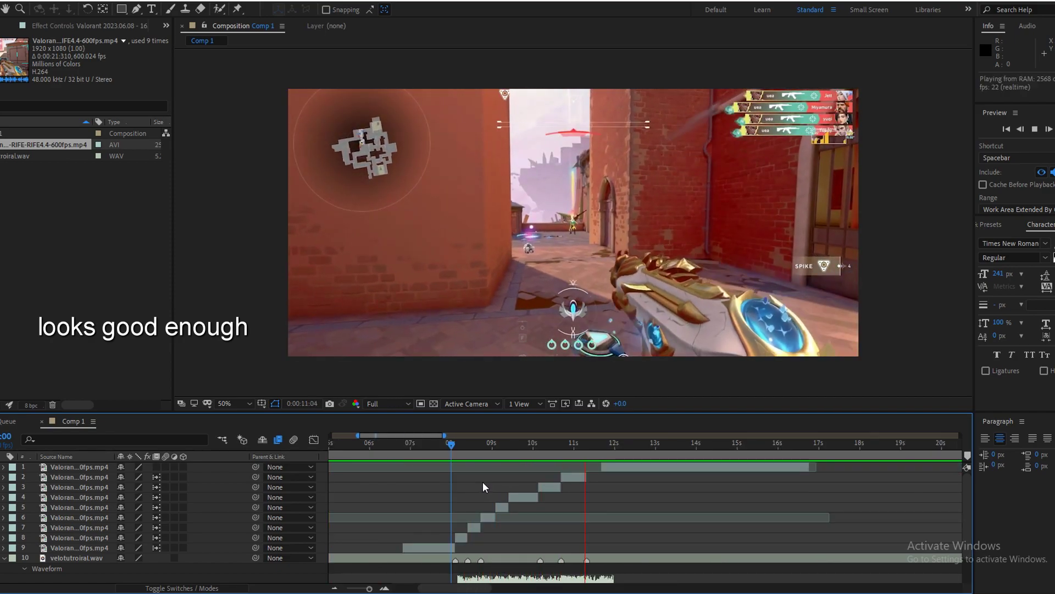
left_click(501, 443)
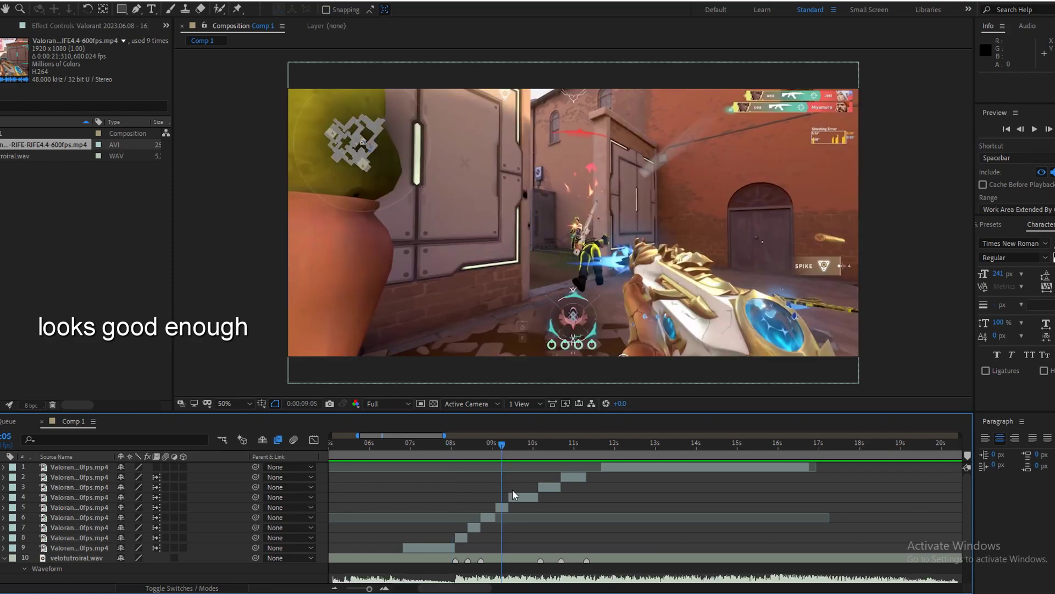